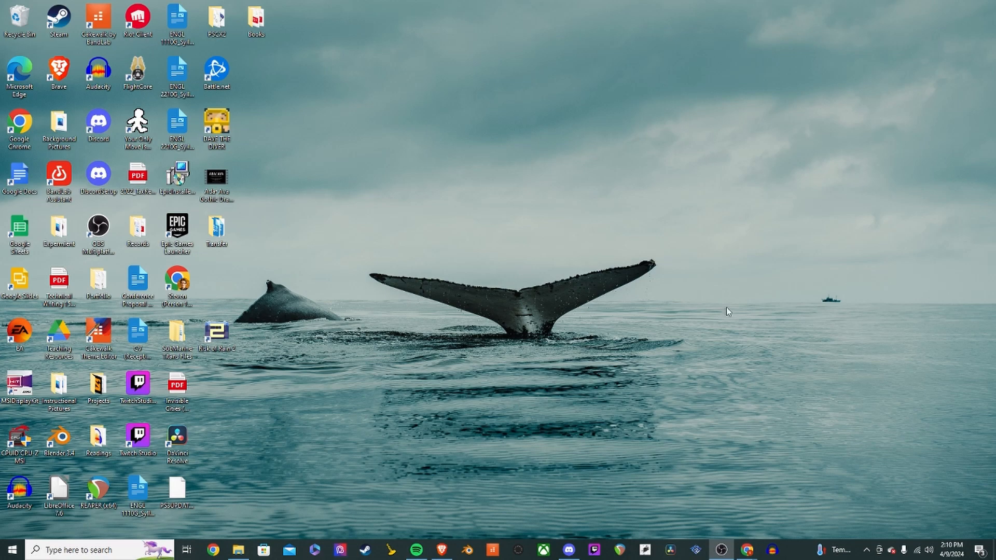
- Search the computer for Adobe and open Adobe Creative Cloud
{"action": "left_click", "coordinate": [53, 548]}
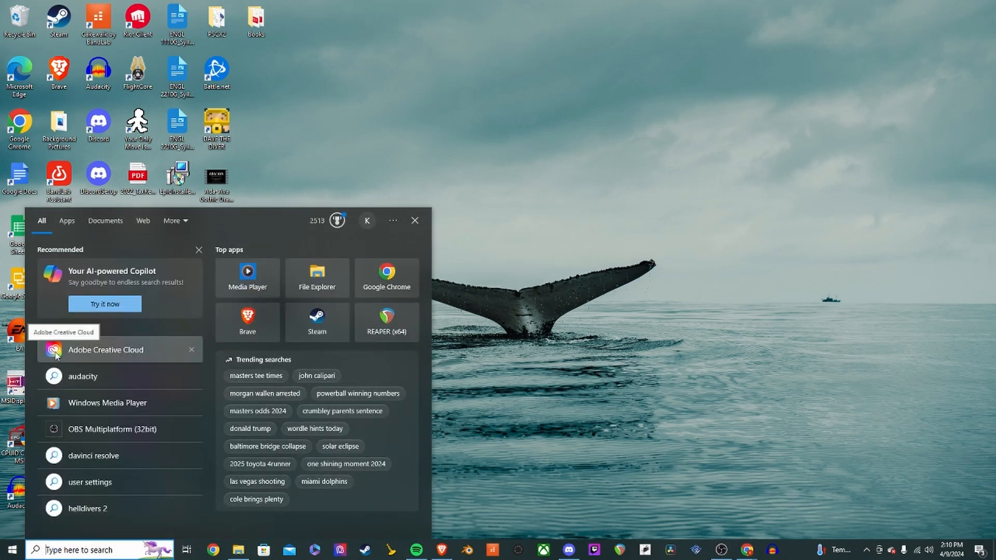
{"action": "left_click", "coordinate": [616, 272]}
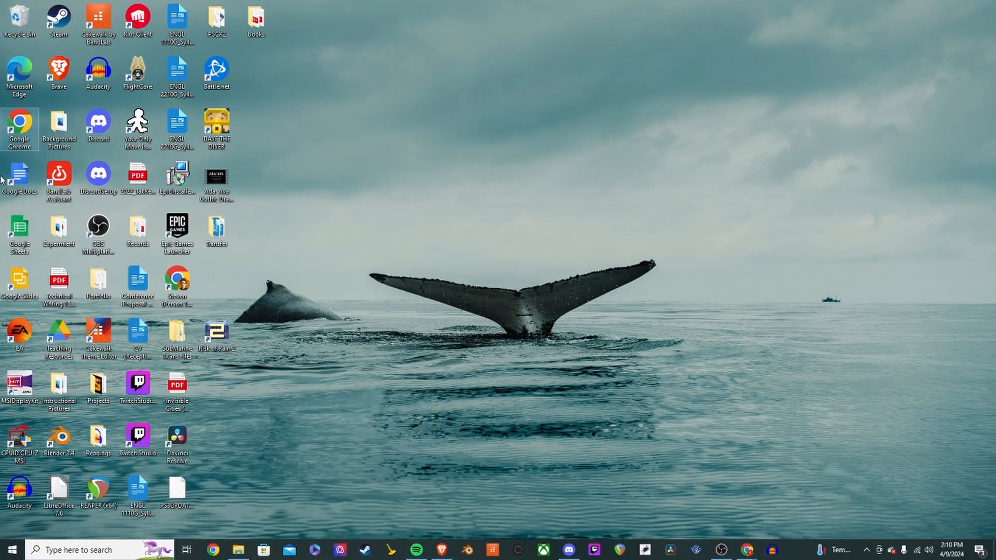
{"action": "left_click", "coordinate": [110, 553]}
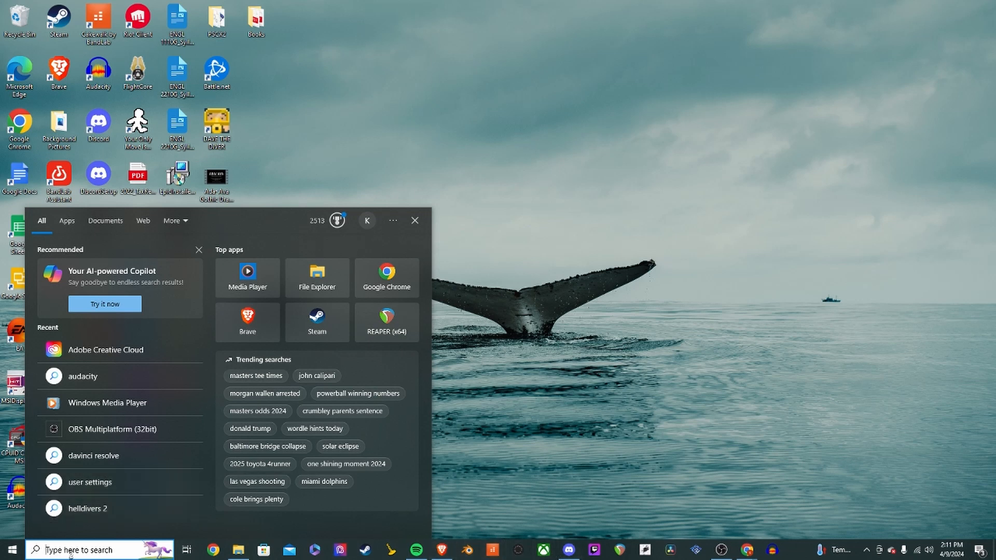
{"action": "type", "text": "adobe"}
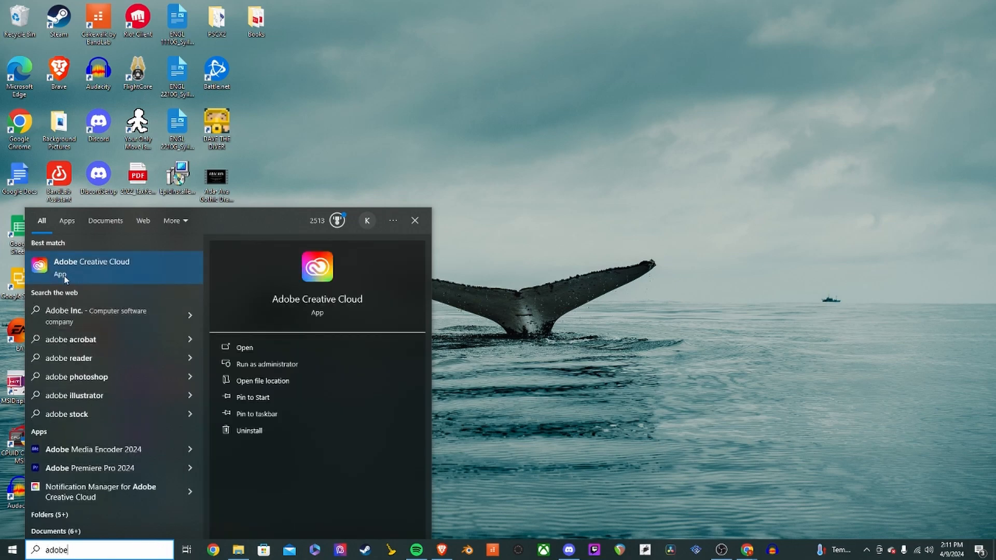
{"action": "left_click", "coordinate": [77, 267]}
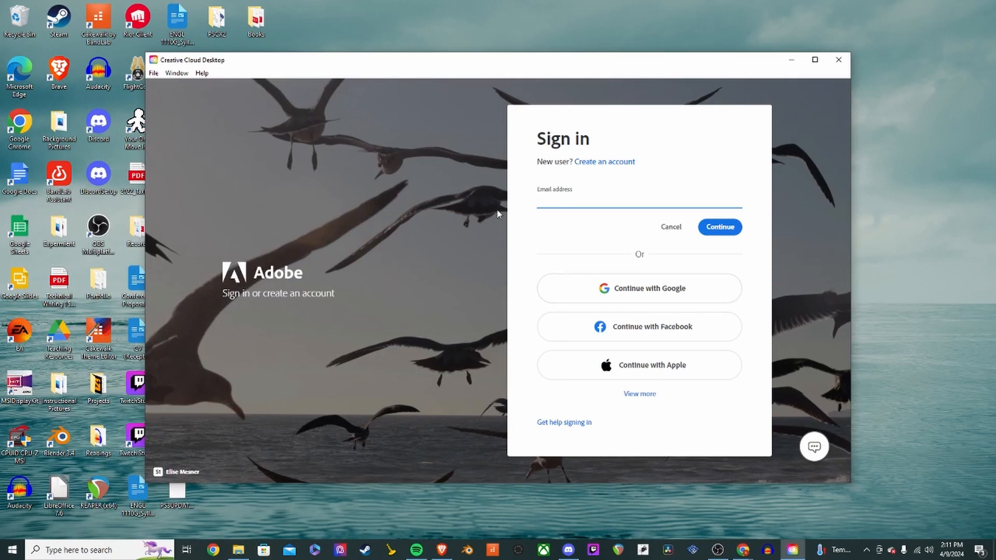
- Sign in to Creative Cloud with a Microsoft account and maximize the browser sign-in window
{"action": "left_click_drag", "start_coordinate": [571, 62], "coordinate": [600, 61]}
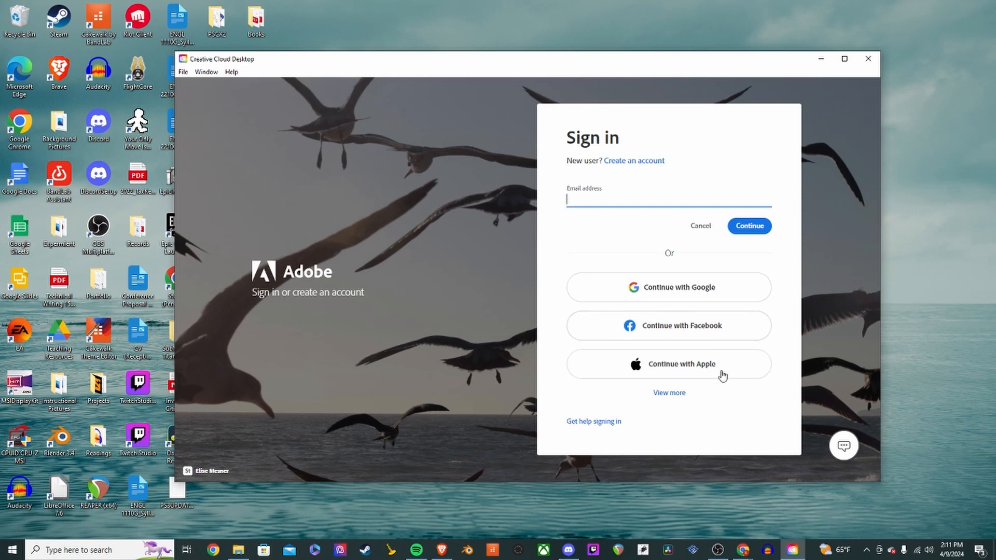
{"action": "left_click", "coordinate": [669, 395]}
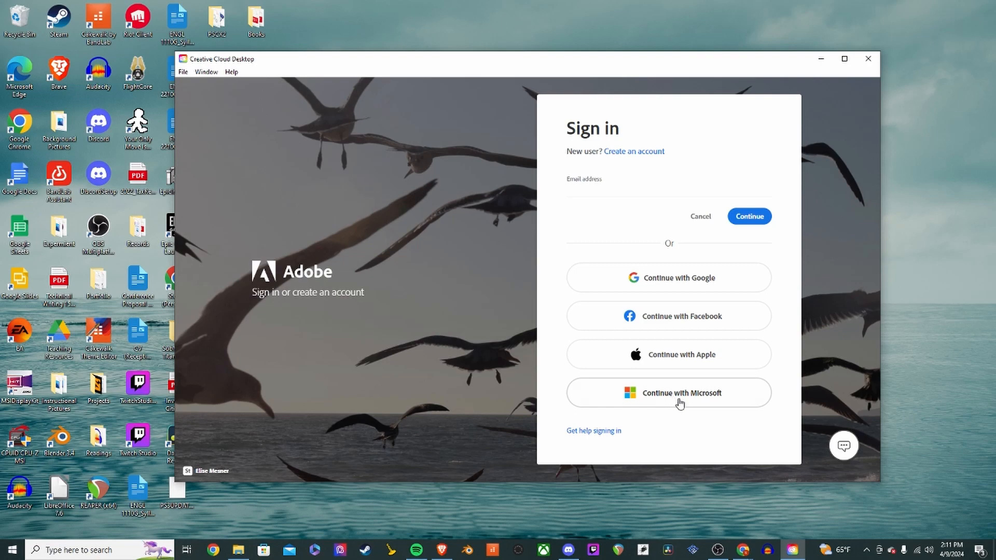
{"action": "left_click", "coordinate": [677, 401]}
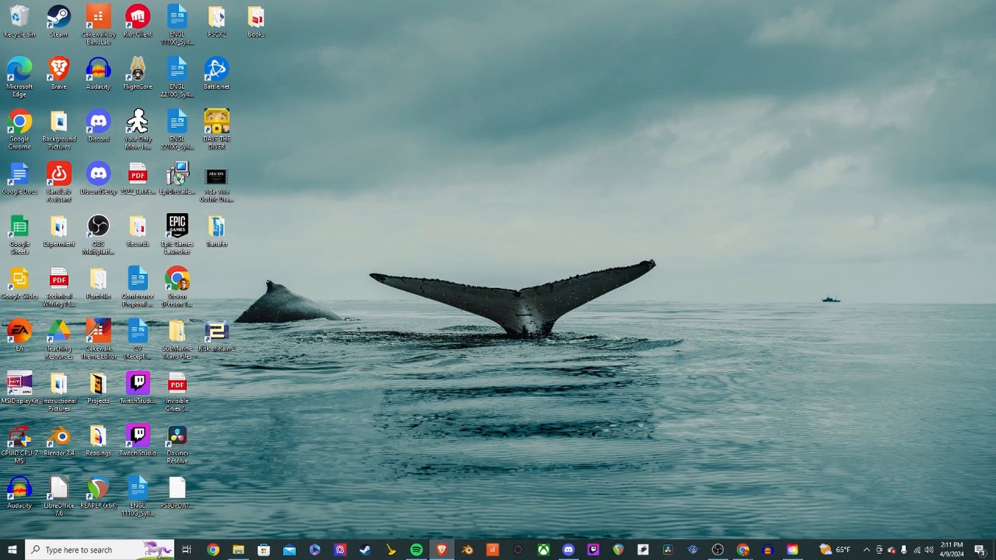
{"action": "left_click_drag", "start_coordinate": [995, 336], "coordinate": [487, 123]}
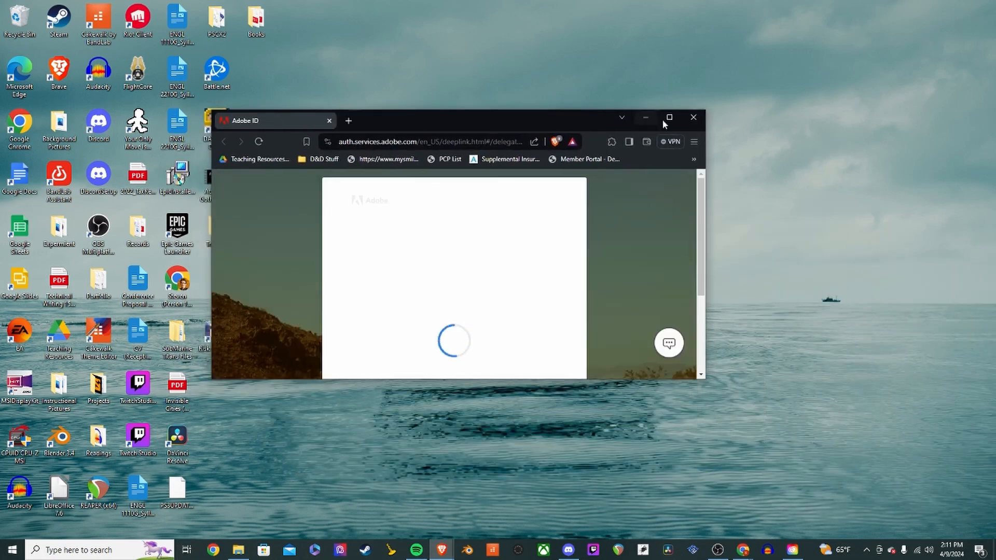
{"action": "left_click", "coordinate": [671, 117]}
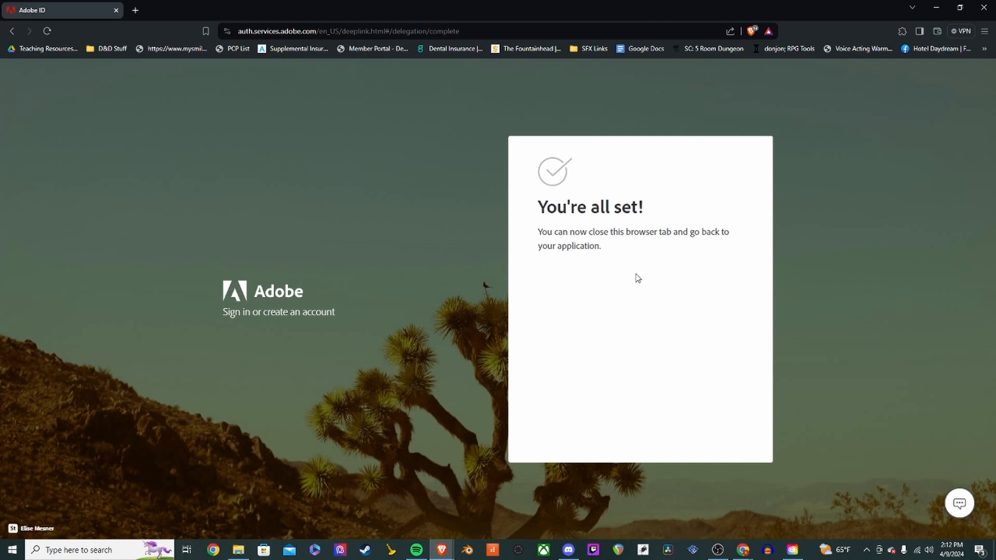
- Highlight the sign-in confirmation message and close the browser
{"action": "left_click_drag", "start_coordinate": [538, 231], "coordinate": [617, 253]}
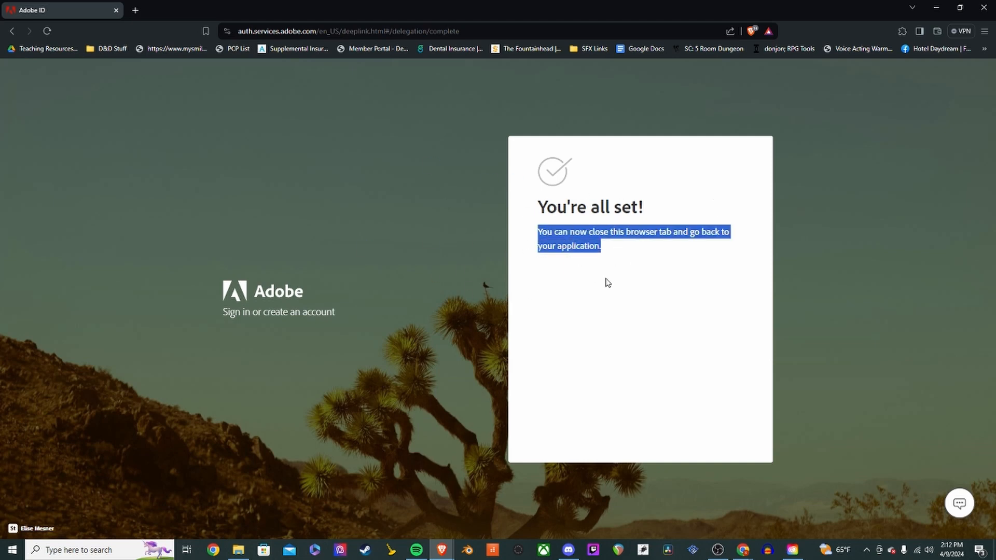
{"action": "left_click", "coordinate": [604, 265]}
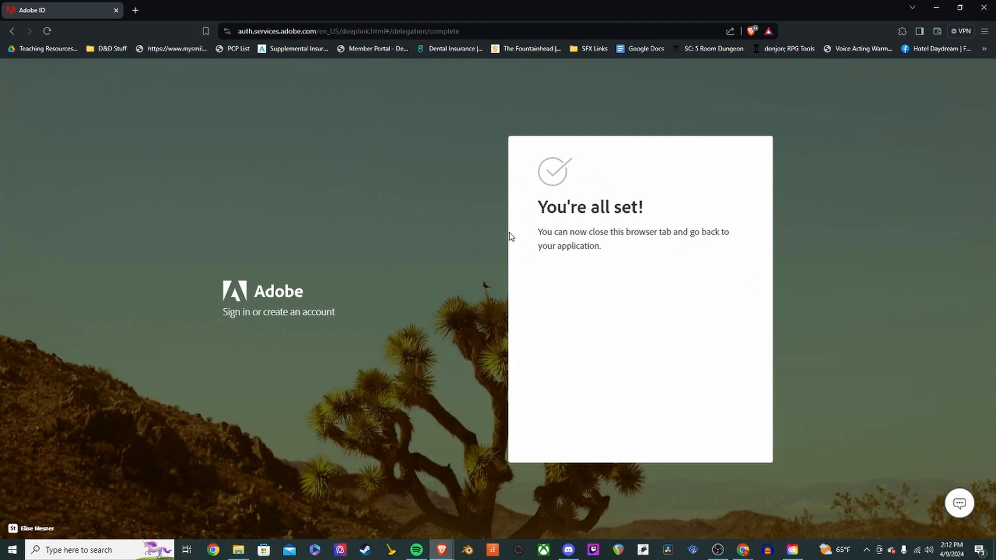
{"action": "left_click_drag", "start_coordinate": [541, 204], "coordinate": [630, 253]}
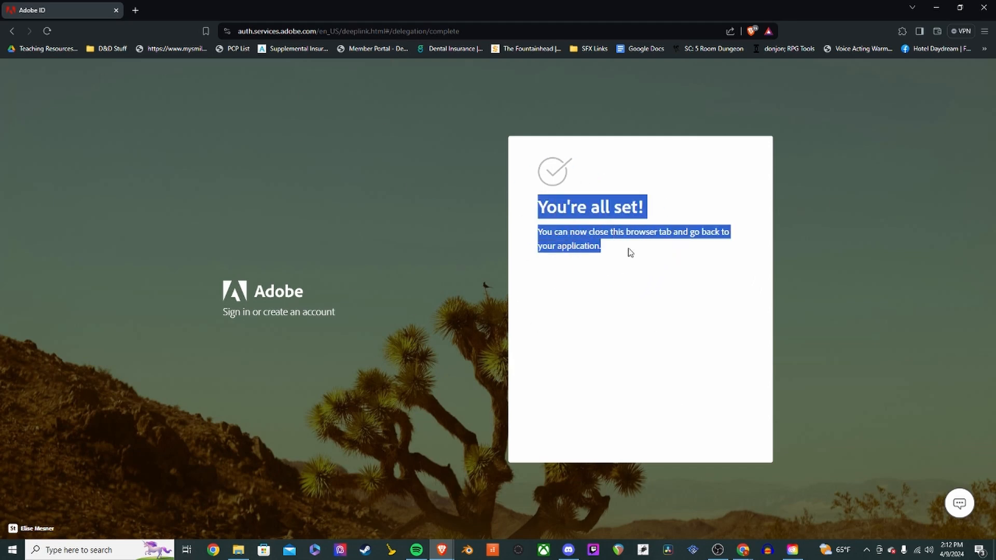
{"action": "left_click", "coordinate": [617, 254]}
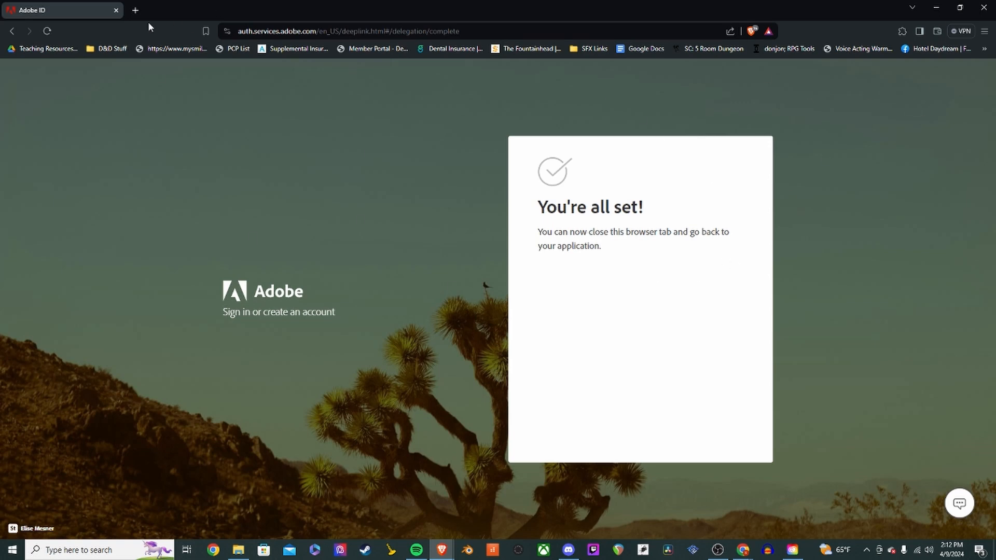
{"action": "left_click", "coordinate": [984, 7]}
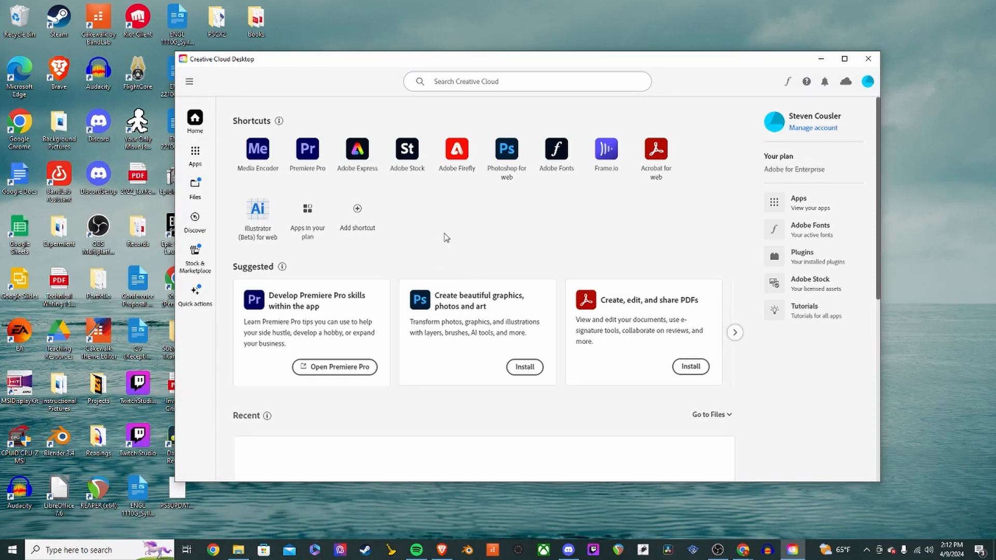
- Browse the installed apps and the apps available in the plan
{"action": "left_click", "coordinate": [195, 155]}
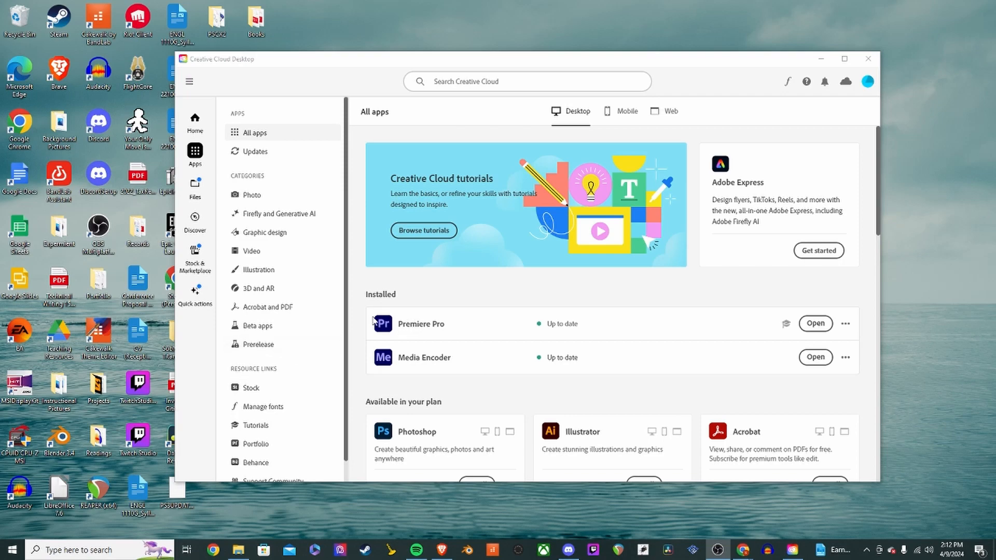
{"action": "scroll", "coordinate": [481, 326], "scroll_direction": "down", "scroll_amount": 2}
{"action": "scroll", "coordinate": [482, 326], "scroll_direction": "down", "scroll_amount": 9}
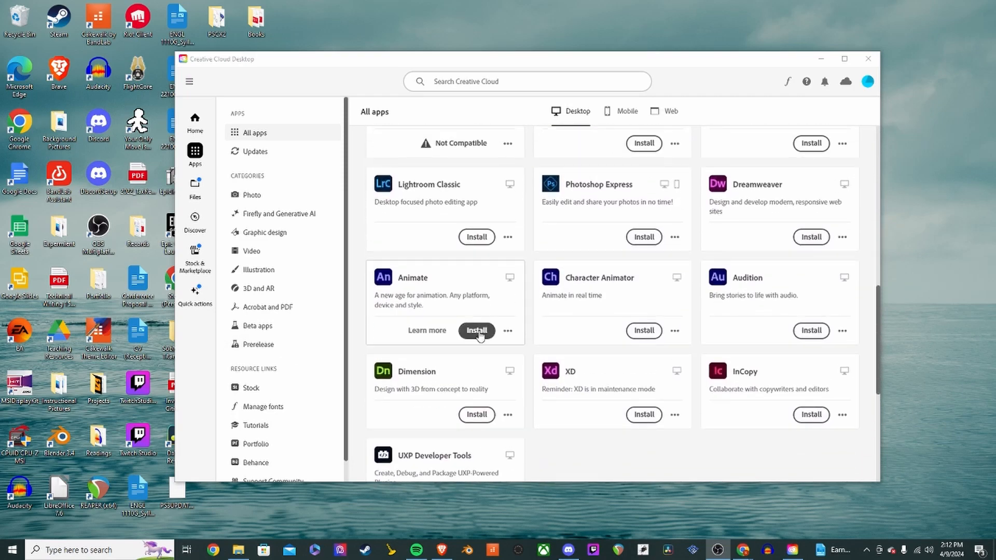
{"action": "scroll", "coordinate": [480, 334], "scroll_direction": "up", "scroll_amount": 13}
{"action": "scroll", "coordinate": [480, 333], "scroll_direction": "down", "scroll_amount": 6}
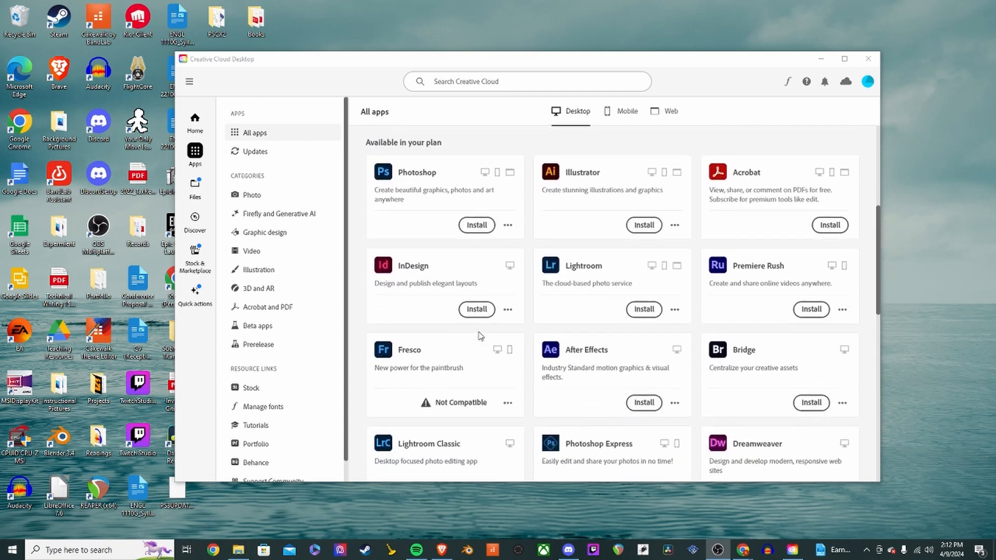
{"action": "mouse_move", "coordinate": [614, 234]}
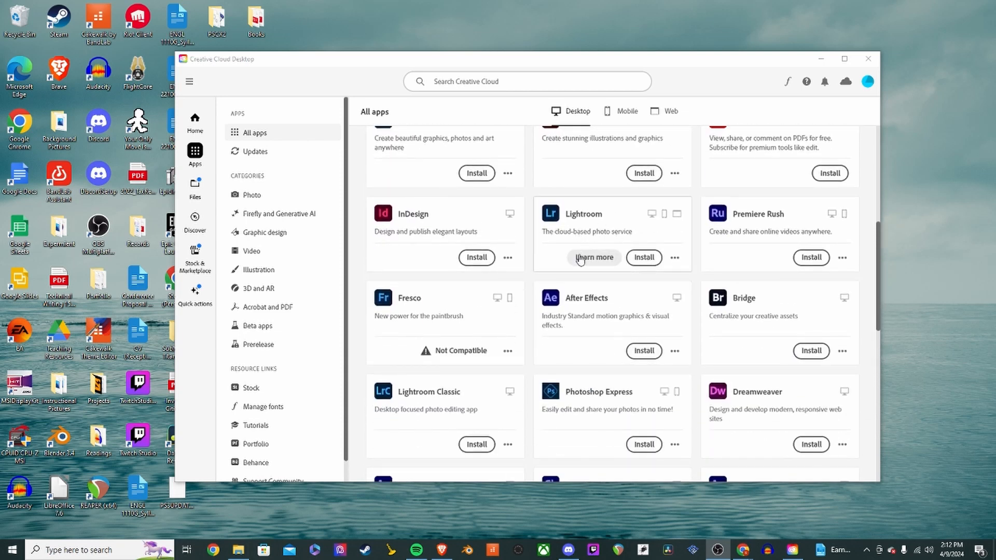
{"action": "scroll", "coordinate": [580, 259], "scroll_direction": "up", "scroll_amount": 1}
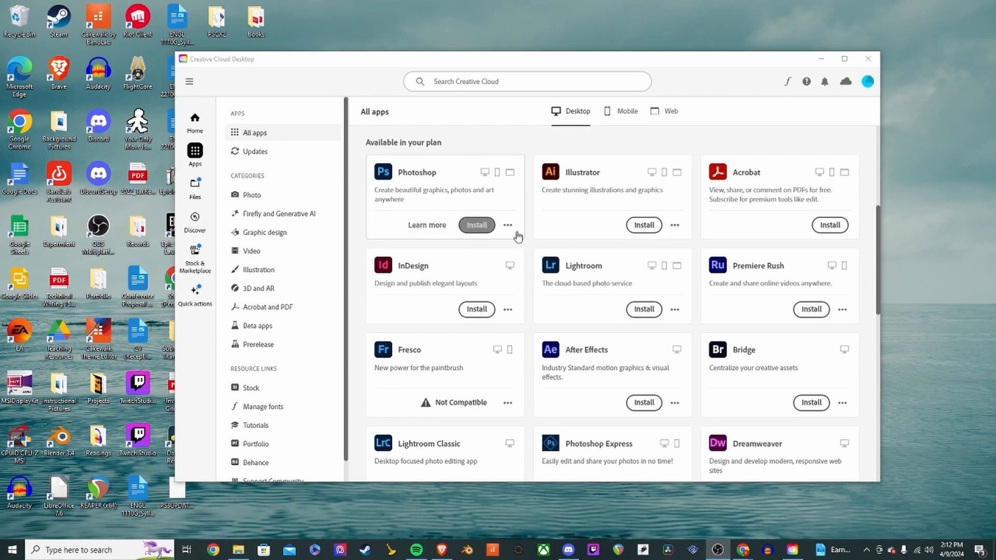
{"action": "mouse_move", "coordinate": [763, 188]}
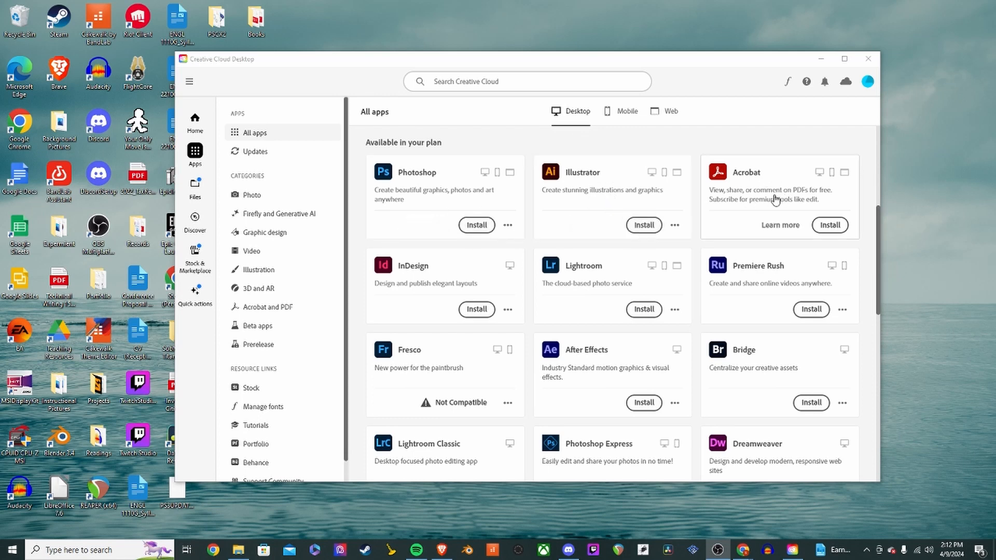
{"action": "scroll", "coordinate": [775, 198], "scroll_direction": "down", "scroll_amount": 6}
{"action": "mouse_move", "coordinate": [750, 317]}
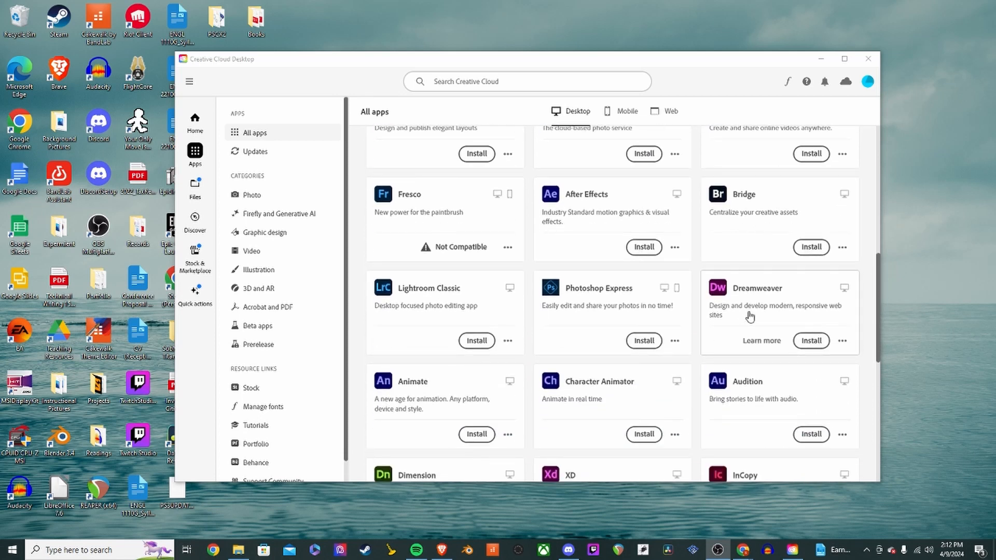
{"action": "scroll", "coordinate": [475, 323], "scroll_direction": "up", "scroll_amount": 6}
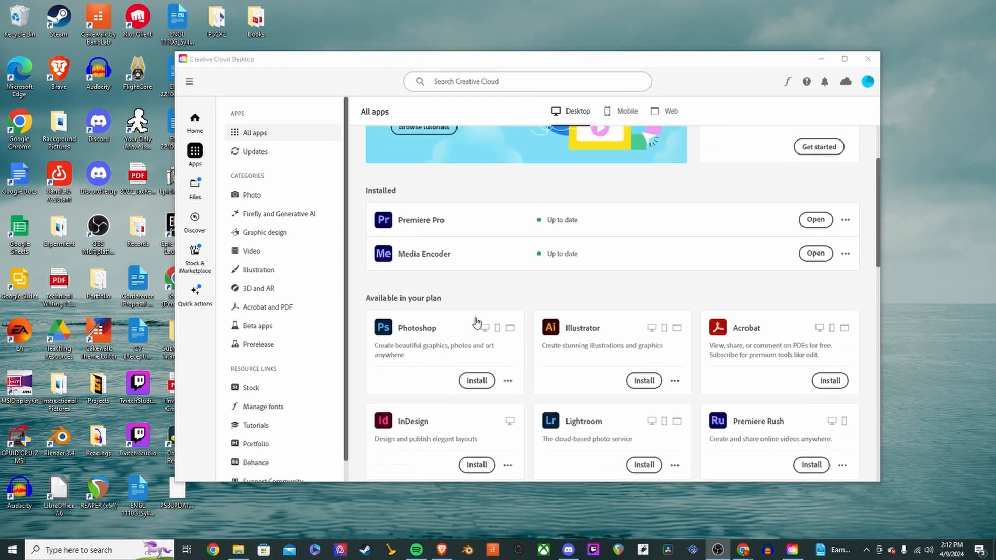
{"action": "scroll", "coordinate": [476, 322], "scroll_direction": "up", "scroll_amount": 2}
{"action": "mouse_move", "coordinate": [388, 334]}
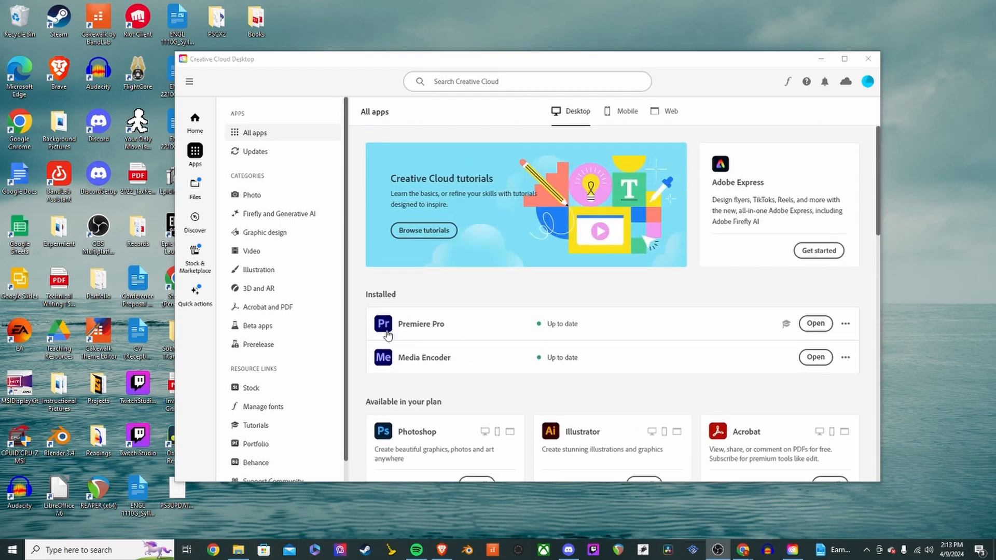
- Launch Premiere Pro and create a new project from the Orange Sunset clip
{"action": "left_click", "coordinate": [813, 325]}
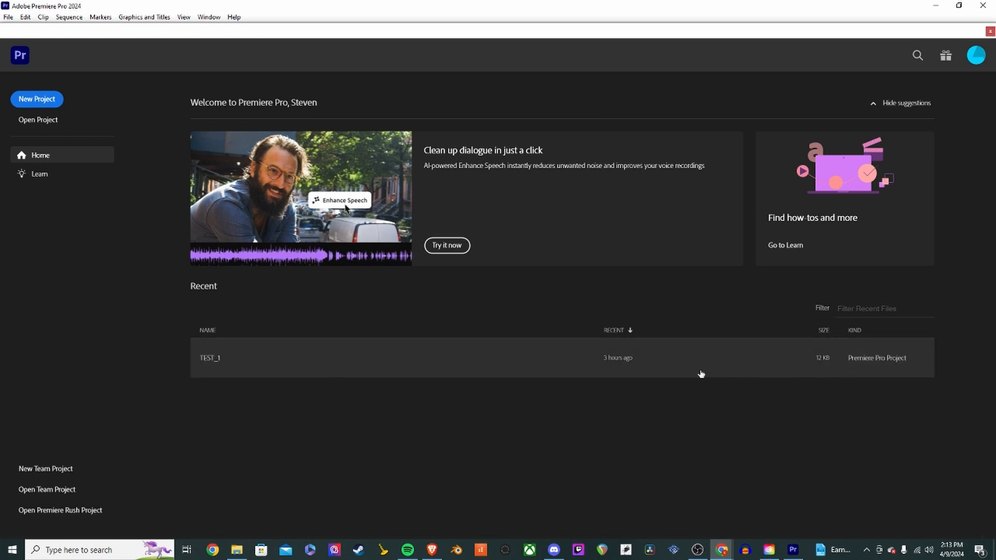
{"action": "left_click", "coordinate": [53, 106]}
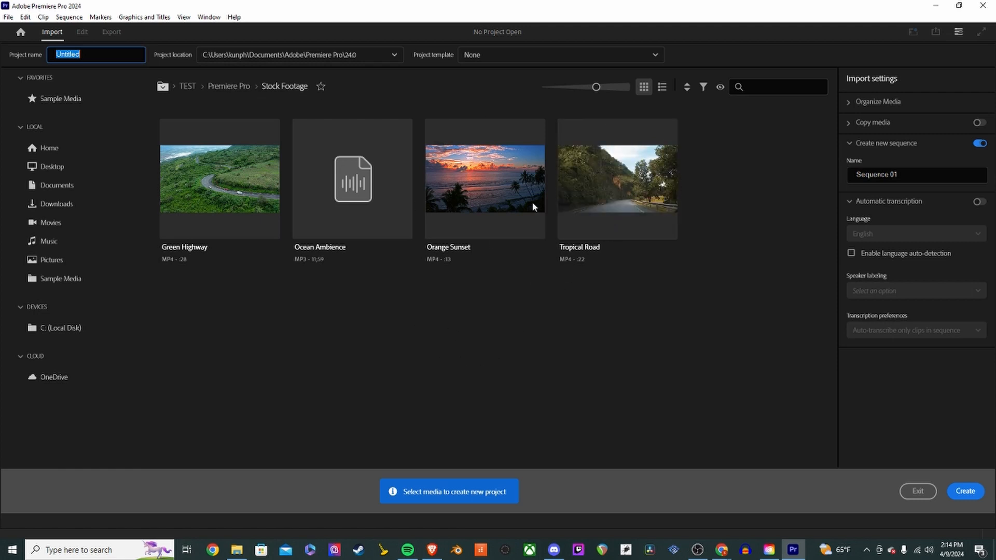
{"action": "left_click", "coordinate": [511, 200]}
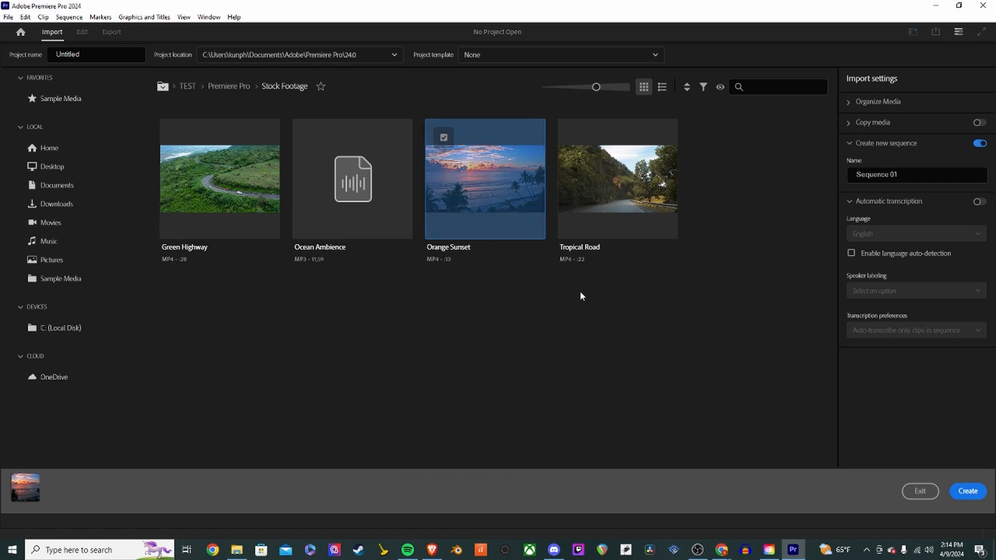
{"action": "left_click", "coordinate": [973, 494]}
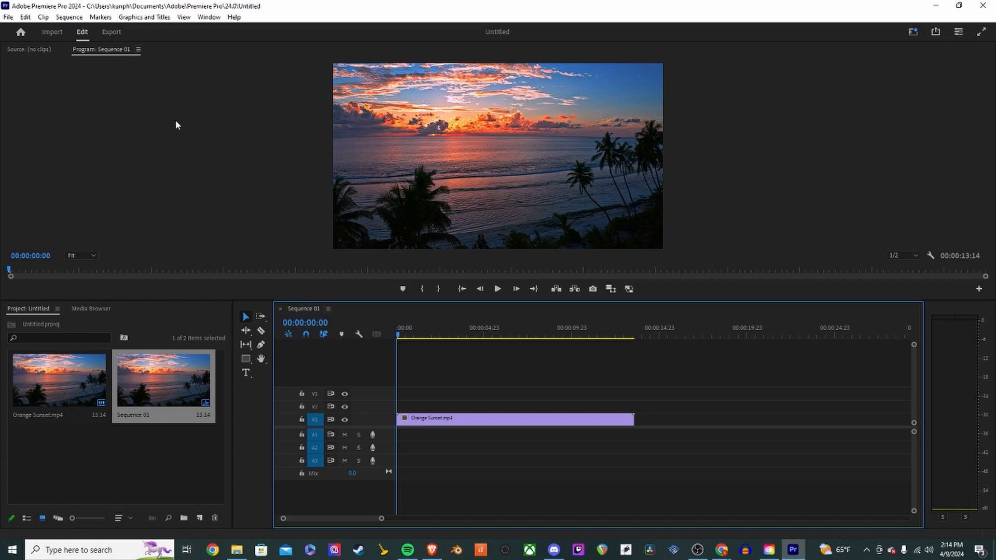
{"action": "left_click", "coordinate": [141, 50]}
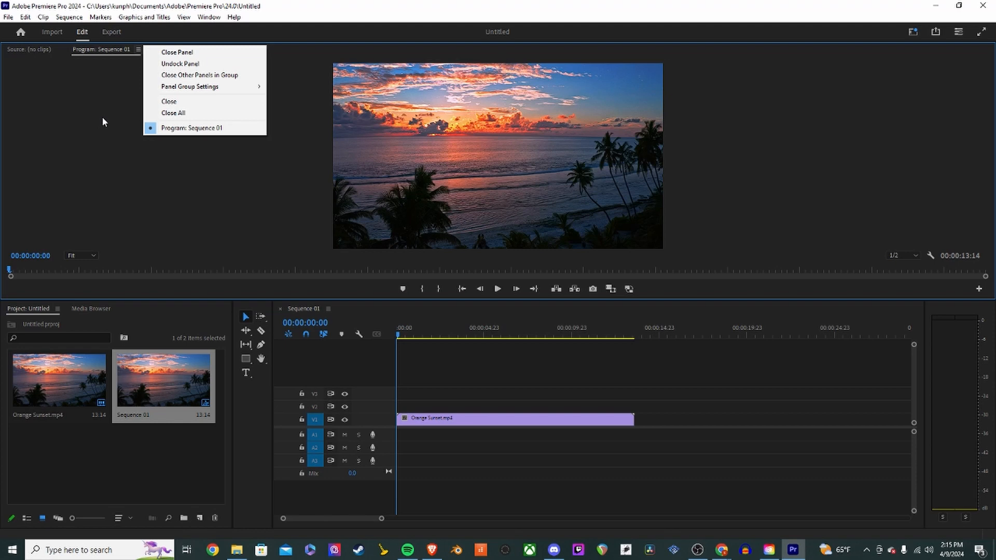
{"action": "left_click", "coordinate": [104, 120]}
{"action": "left_click", "coordinate": [138, 49]}
{"action": "left_click", "coordinate": [106, 181]}
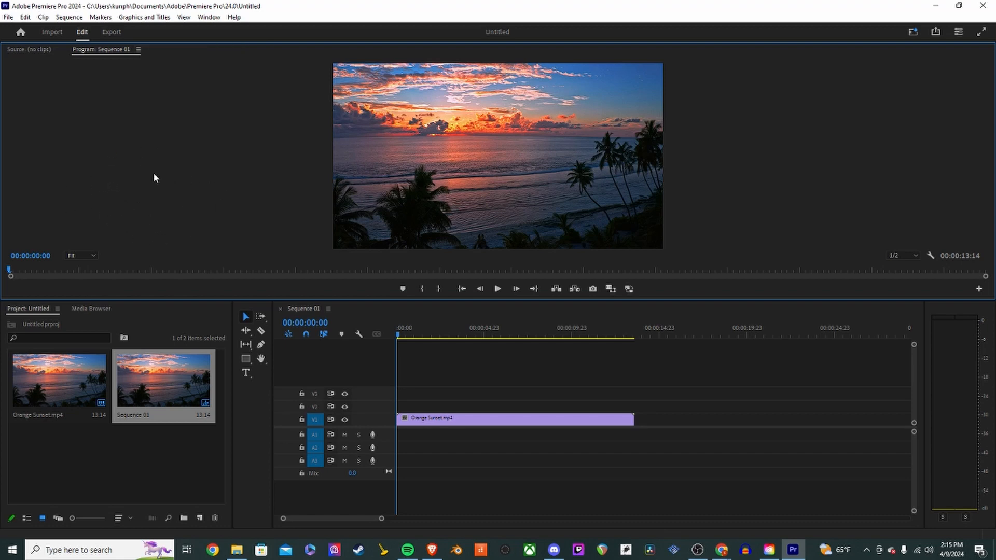
- Dock the Source monitor as its own panel beside the Program monitor
{"action": "left_click", "coordinate": [32, 50]}
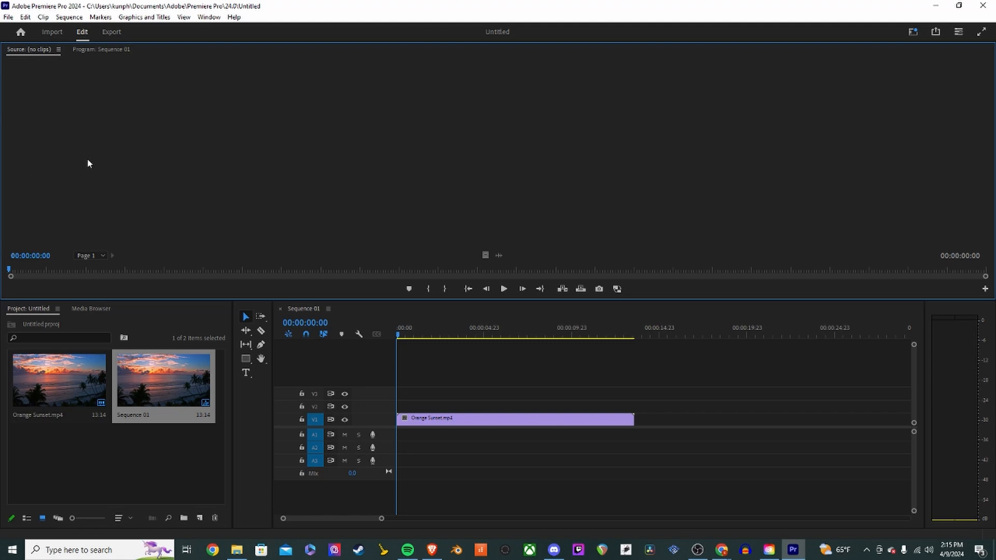
{"action": "left_click_drag", "start_coordinate": [41, 50], "coordinate": [28, 141]}
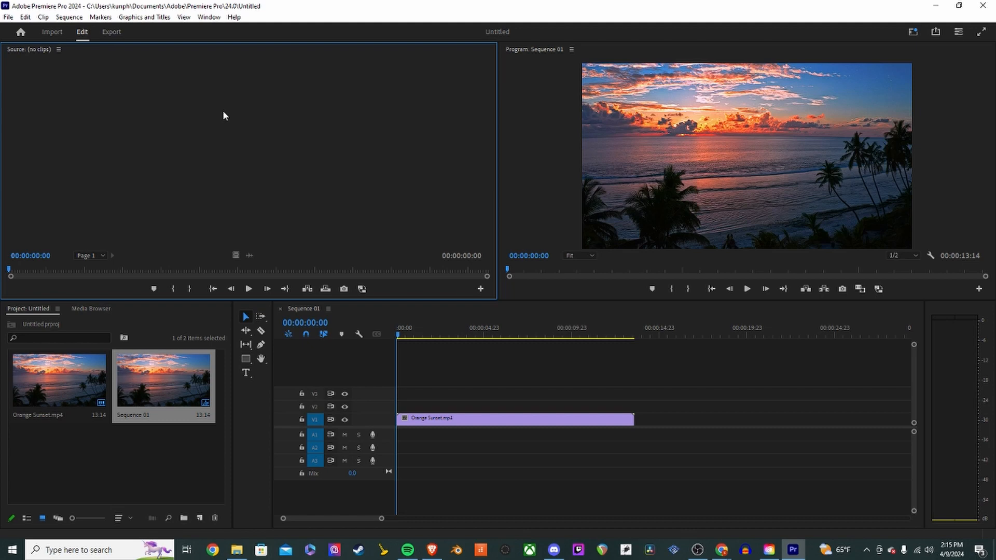
- Save the current project
{"action": "left_click", "coordinate": [9, 17]}
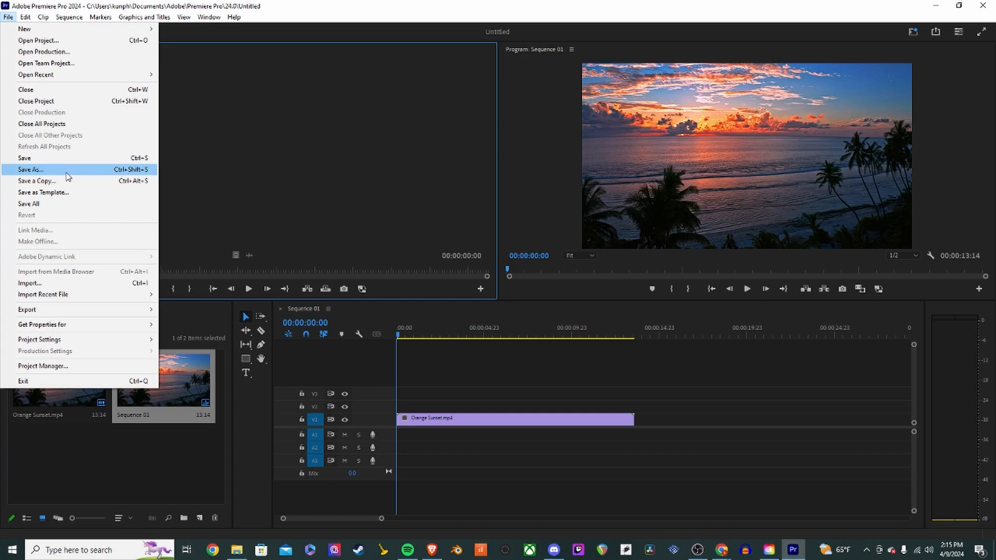
{"action": "left_click", "coordinate": [89, 161]}
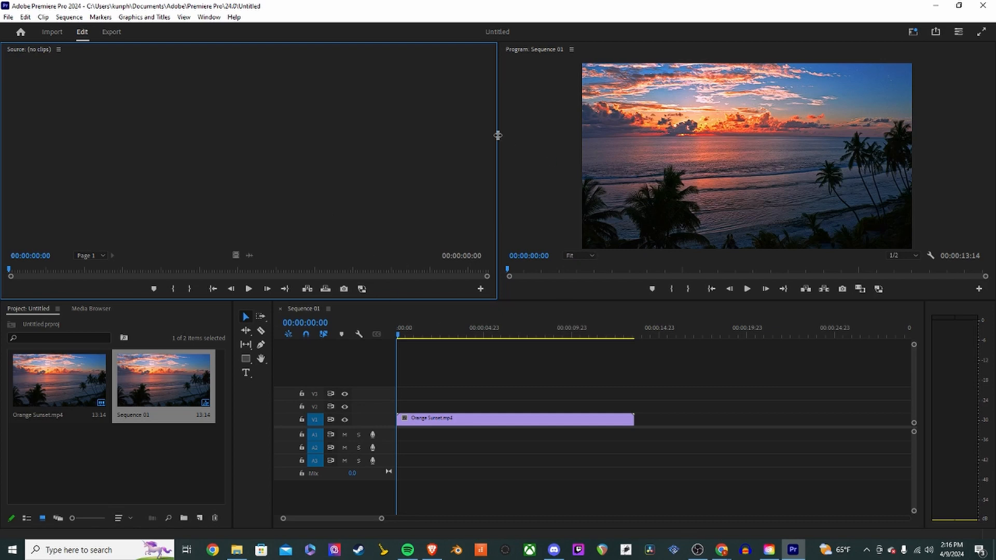
{"action": "left_click", "coordinate": [8, 17]}
{"action": "left_click", "coordinate": [46, 169]}
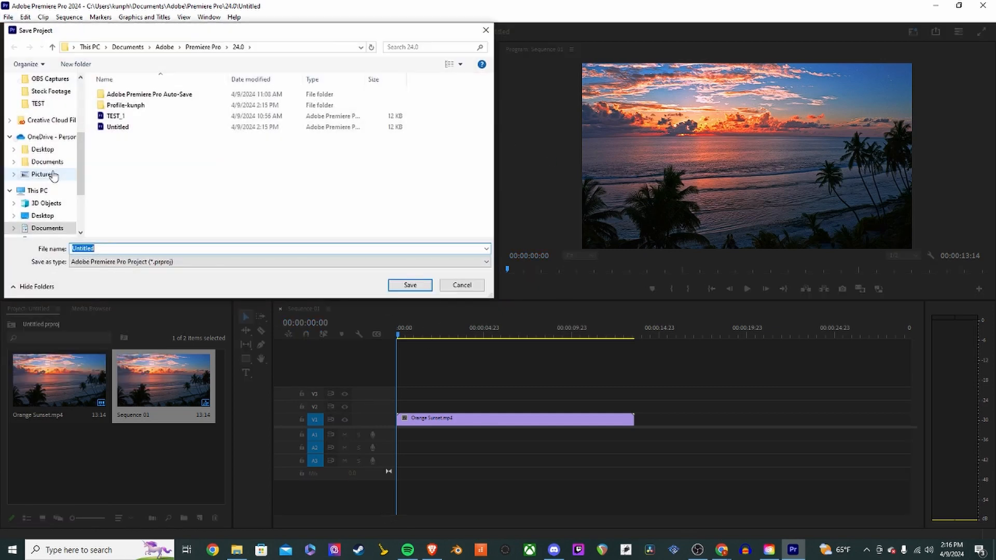
{"action": "left_click", "coordinate": [143, 165]}
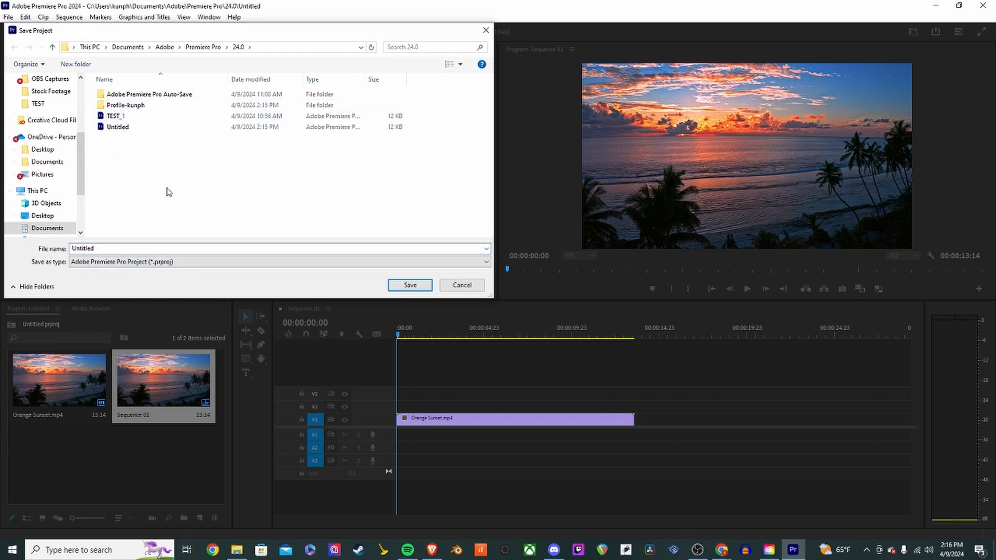
{"action": "left_click", "coordinate": [461, 285]}
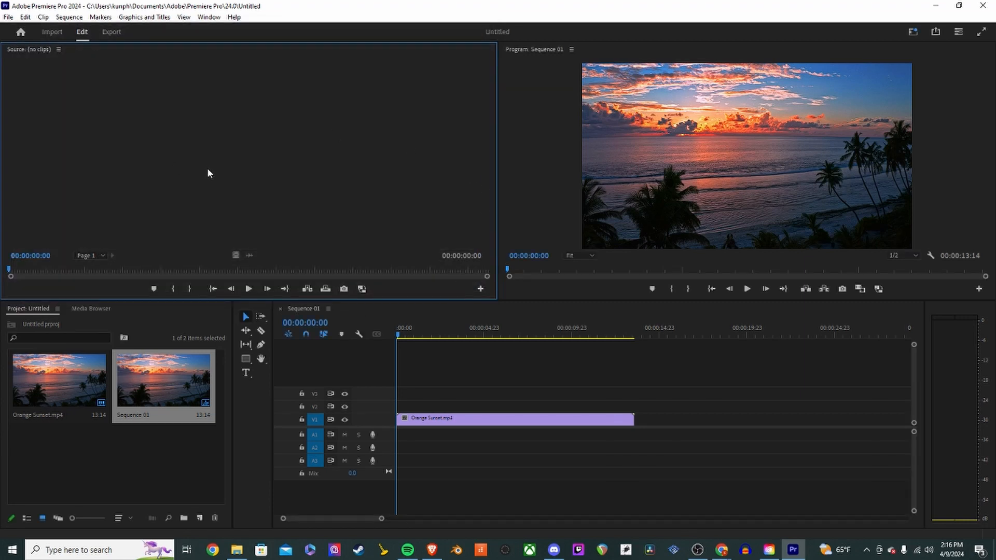
- Open the Orange Sunset clip from the project panel in the Source monitor
{"action": "left_click", "coordinate": [409, 369]}
{"action": "left_click", "coordinate": [545, 221]}
{"action": "left_click", "coordinate": [164, 454]}
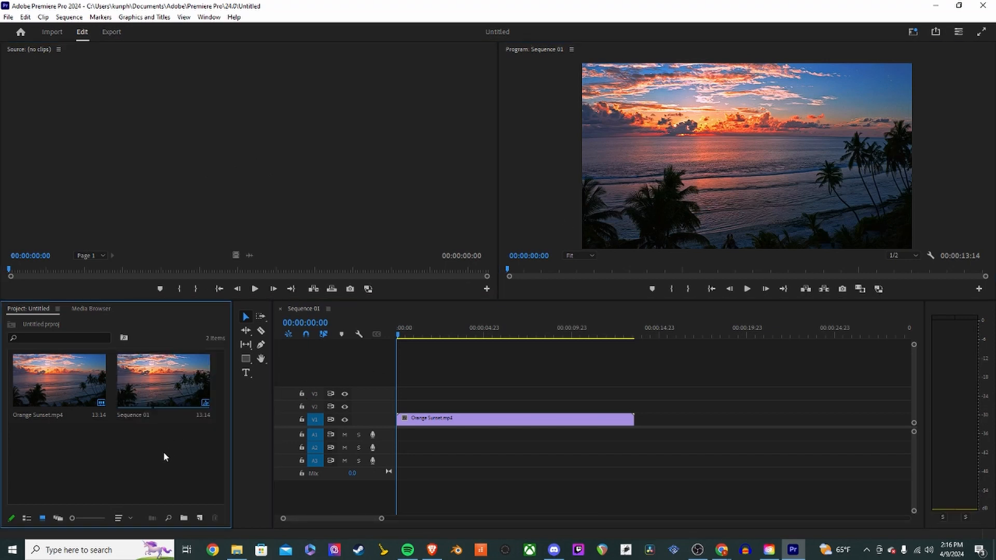
{"action": "left_click", "coordinate": [416, 167]}
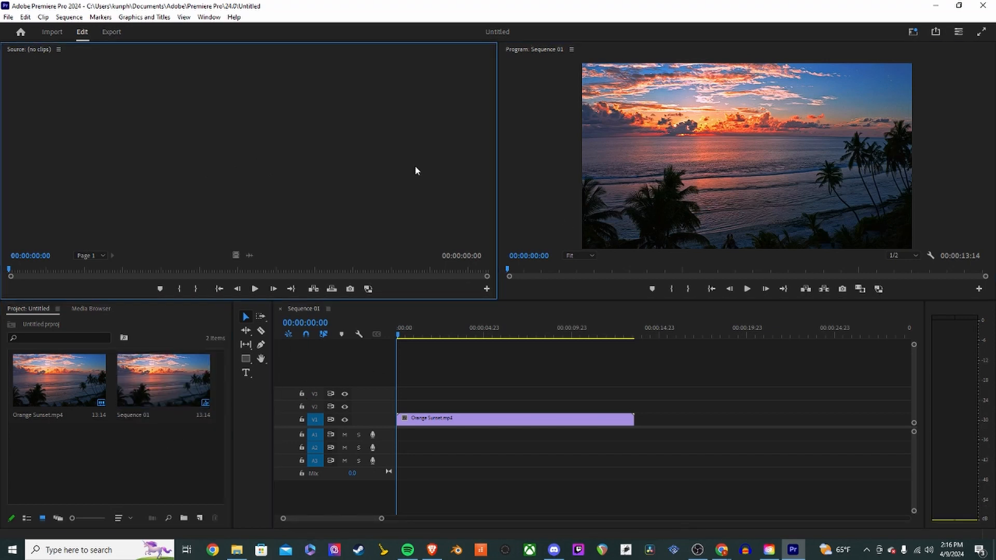
{"action": "left_click", "coordinate": [543, 166]}
{"action": "left_click", "coordinate": [424, 308]}
{"action": "left_click", "coordinate": [413, 200]}
{"action": "left_click", "coordinate": [67, 388]}
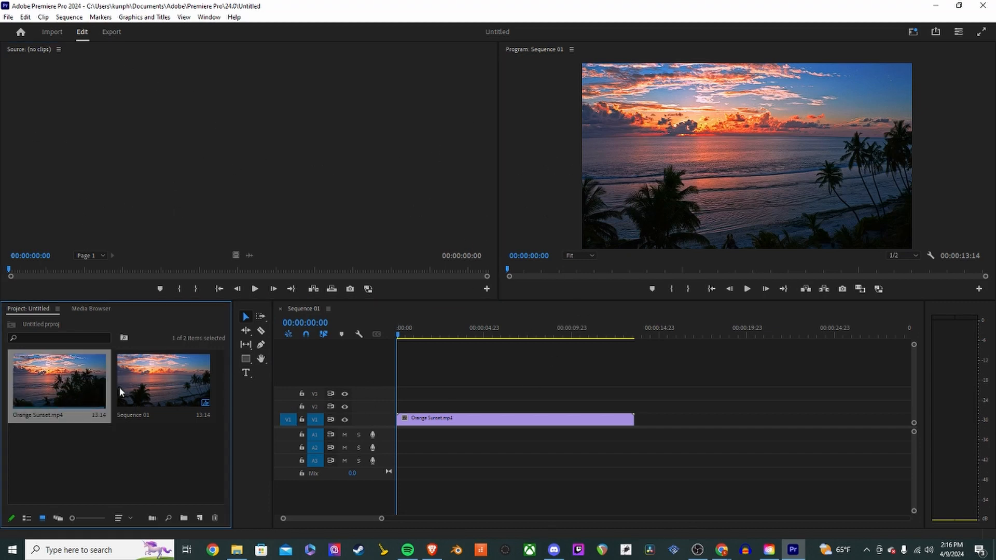
{"action": "left_click_drag", "start_coordinate": [51, 380], "coordinate": [120, 179]}
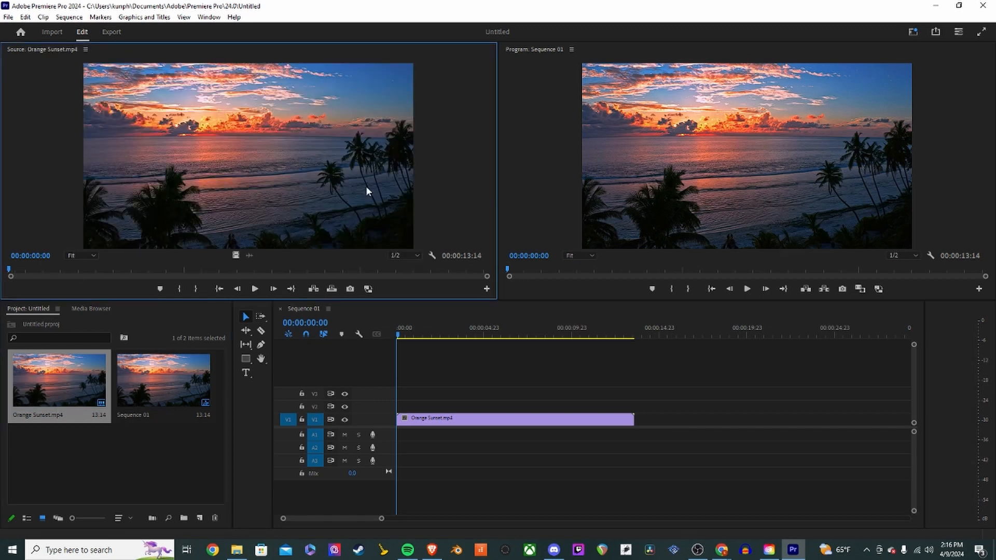
- Play the sequence briefly in the Program monitor and return the playhead to the start
{"action": "left_click", "coordinate": [649, 114]}
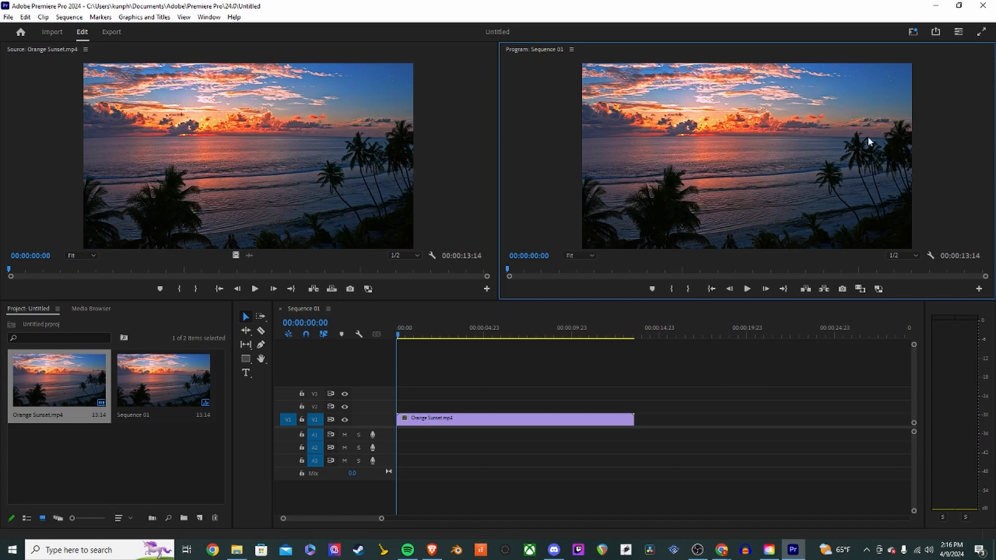
{"action": "left_click", "coordinate": [213, 128]}
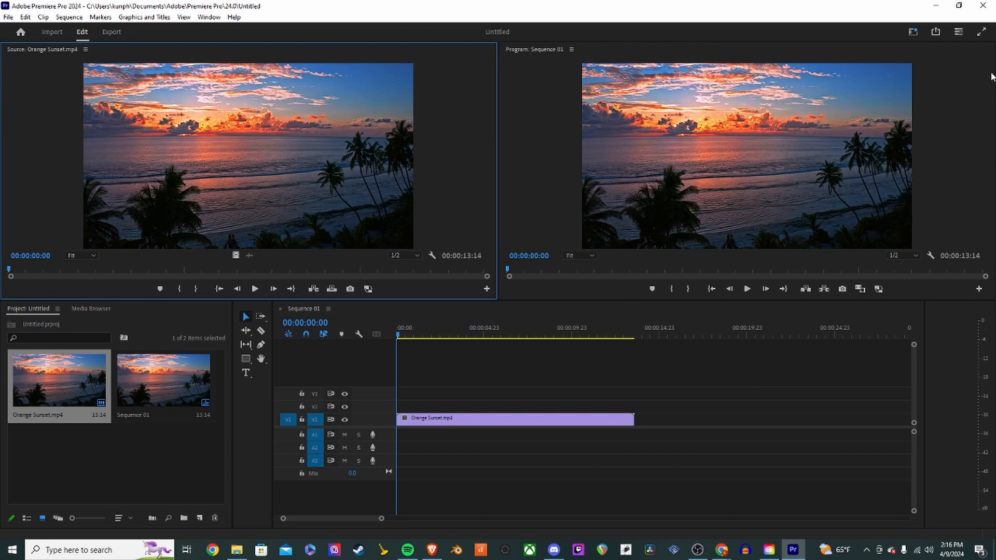
{"action": "left_click", "coordinate": [674, 189]}
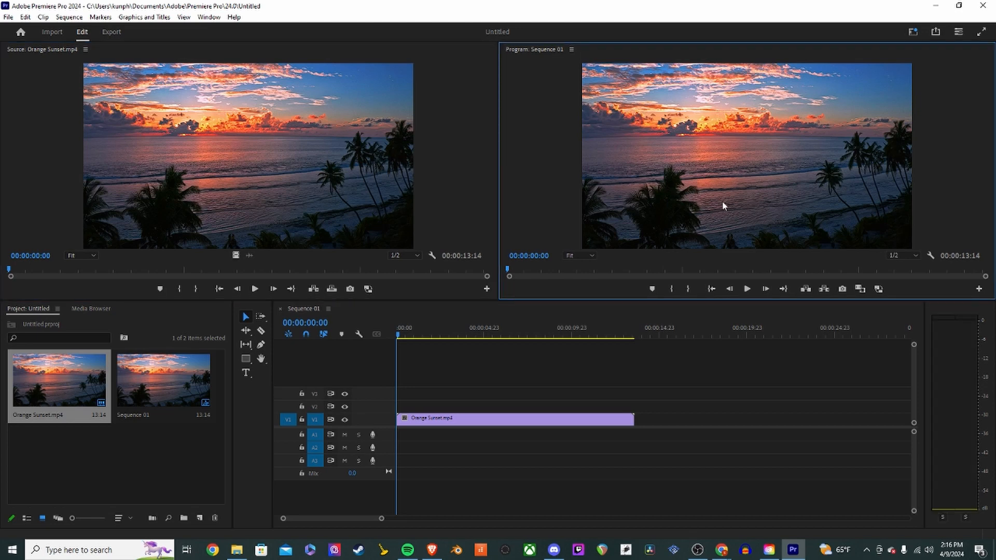
{"action": "left_click", "coordinate": [747, 289]}
{"action": "left_click", "coordinate": [747, 291]}
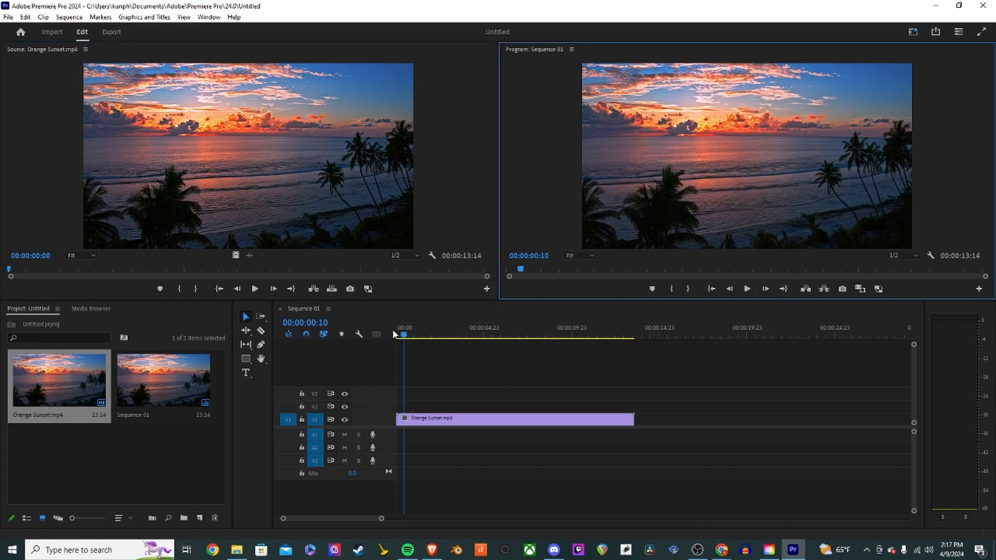
{"action": "left_click_drag", "start_coordinate": [402, 335], "coordinate": [391, 335]}
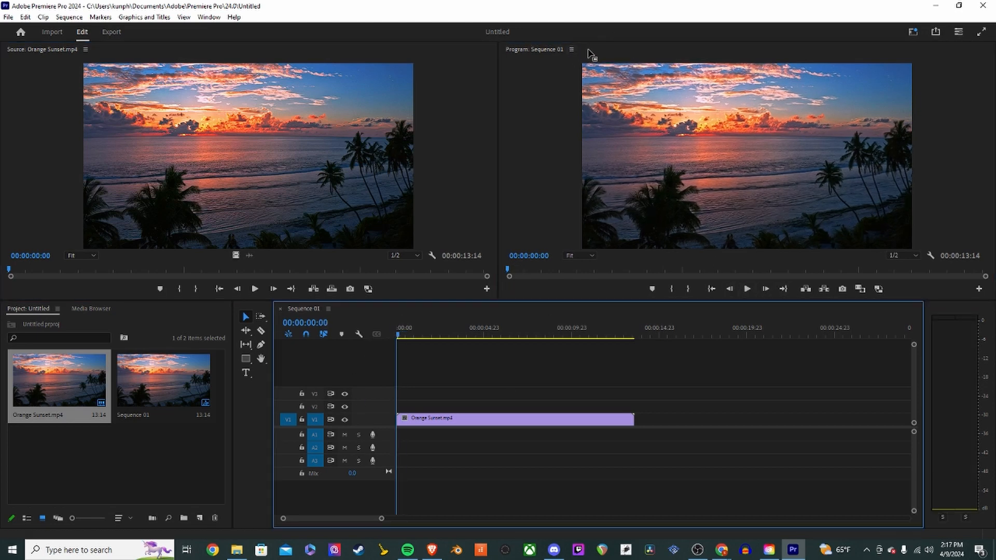
- Try to dock the Program monitor against the Source monitor's right edge
{"action": "left_click_drag", "start_coordinate": [589, 53], "coordinate": [415, 141]}
{"action": "left_click_drag", "start_coordinate": [498, 137], "coordinate": [489, 141]}
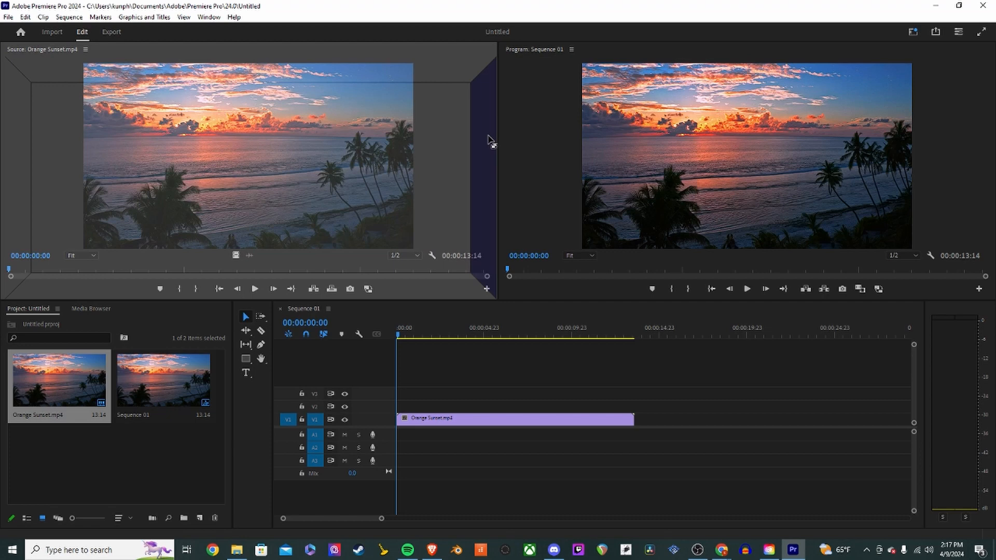
{"action": "mouse_move", "coordinate": [489, 141]}
{"action": "left_mouse_down"}
{"action": "mouse_move", "coordinate": [546, 133]}
{"action": "mouse_move", "coordinate": [485, 143]}
{"action": "left_mouse_up"}
{"action": "mouse_move", "coordinate": [483, 155]}
{"action": "left_mouse_down"}
{"action": "mouse_move", "coordinate": [491, 186]}
{"action": "mouse_move", "coordinate": [481, 190]}
{"action": "mouse_move", "coordinate": [481, 164]}
{"action": "left_mouse_up"}
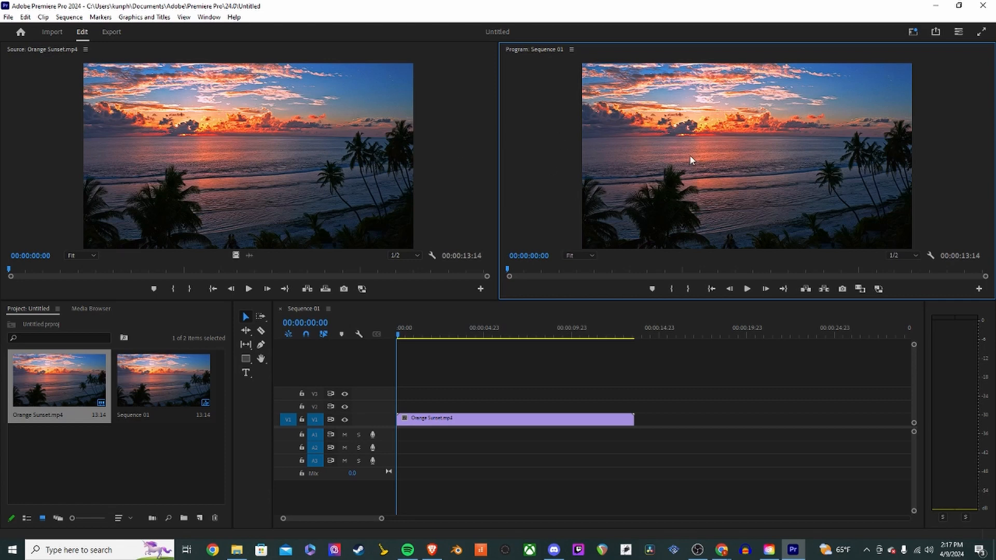
{"action": "left_click", "coordinate": [192, 165]}
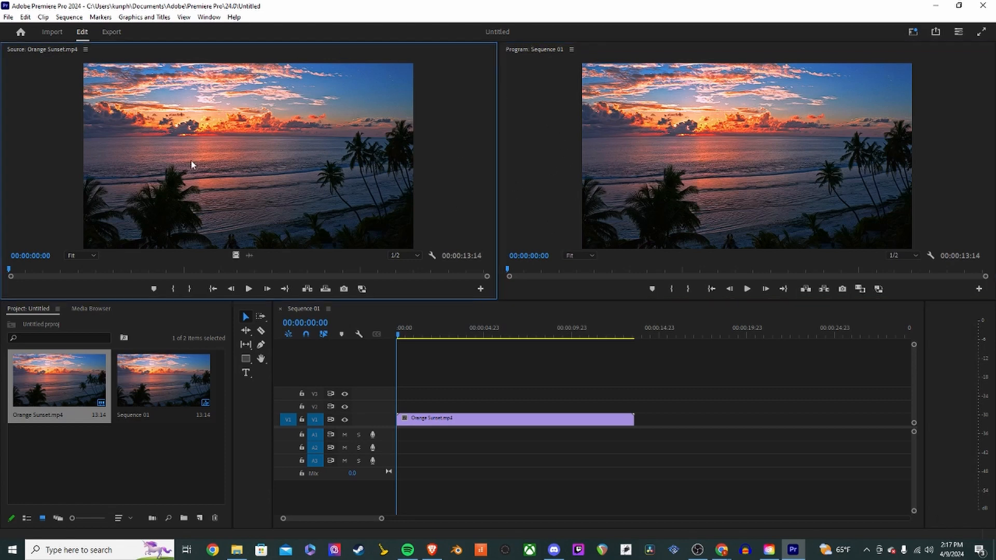
{"action": "left_click", "coordinate": [575, 163]}
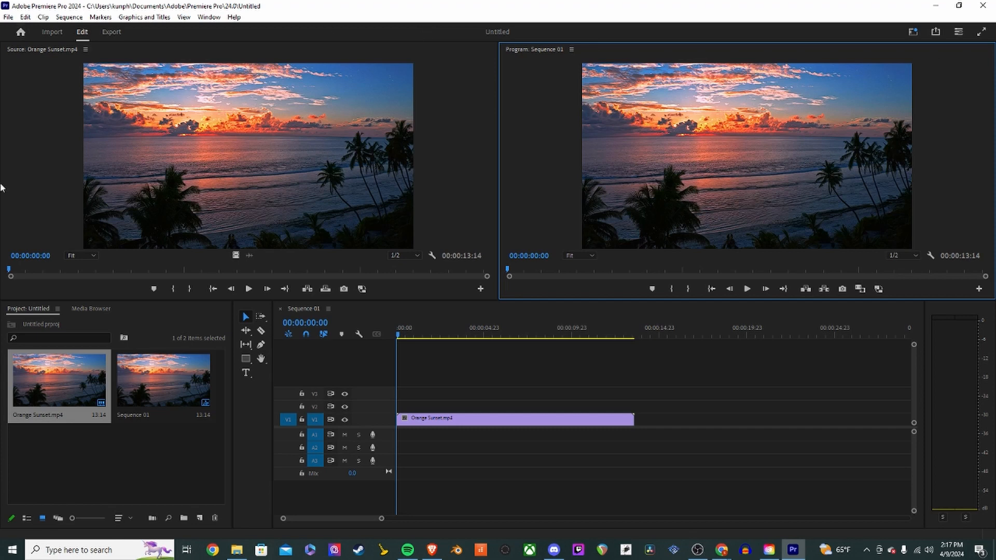
{"action": "left_click", "coordinate": [207, 185]}
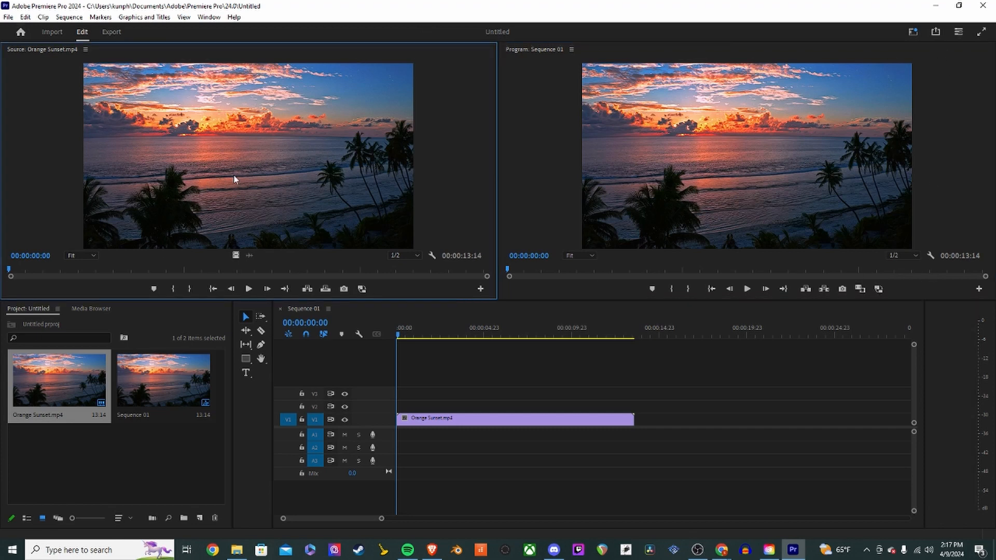
{"action": "left_click", "coordinate": [597, 148]}
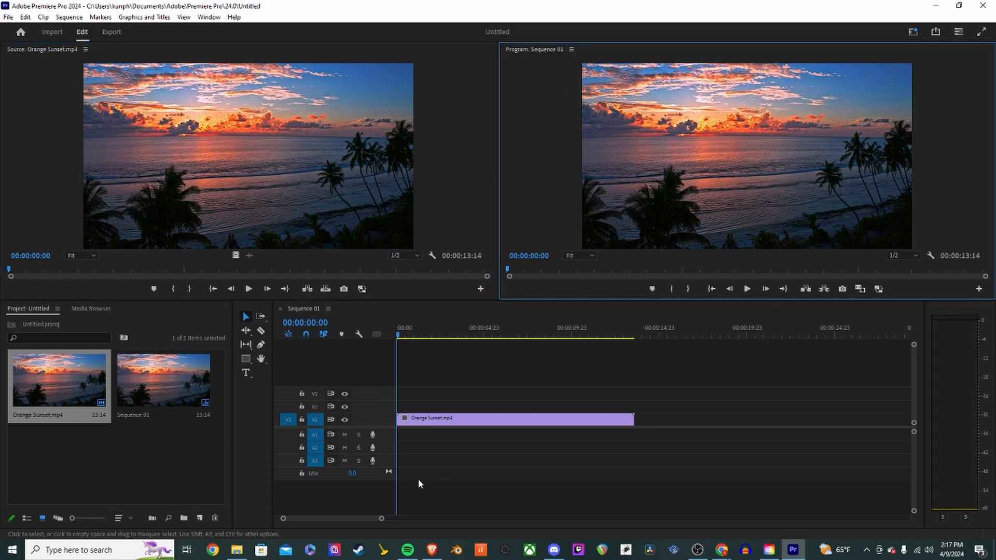
{"action": "left_click_drag", "start_coordinate": [423, 334], "coordinate": [395, 369]}
{"action": "left_click", "coordinate": [719, 176]}
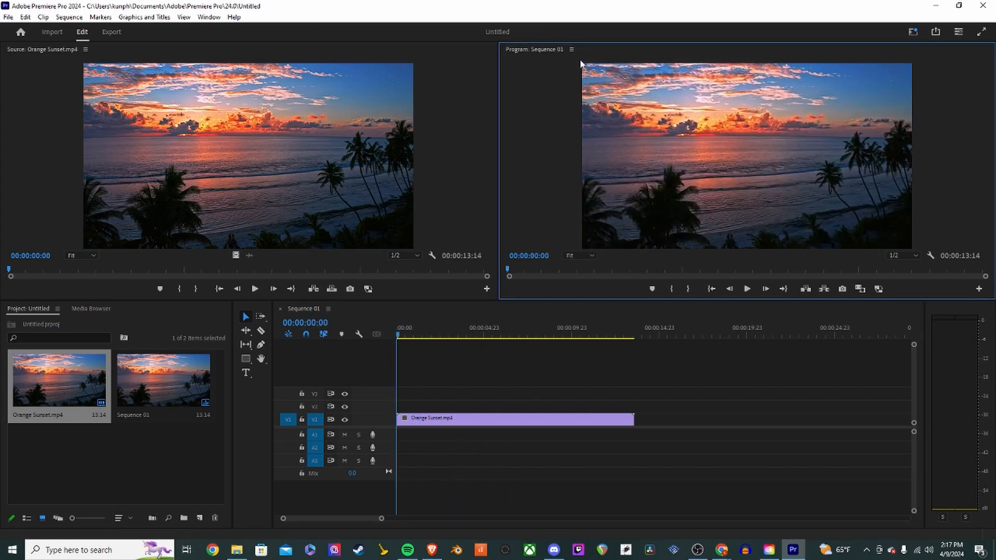
- Group the Program monitor as a tab inside the Source monitor's panel
{"action": "left_click_drag", "start_coordinate": [583, 55], "coordinate": [333, 150]}
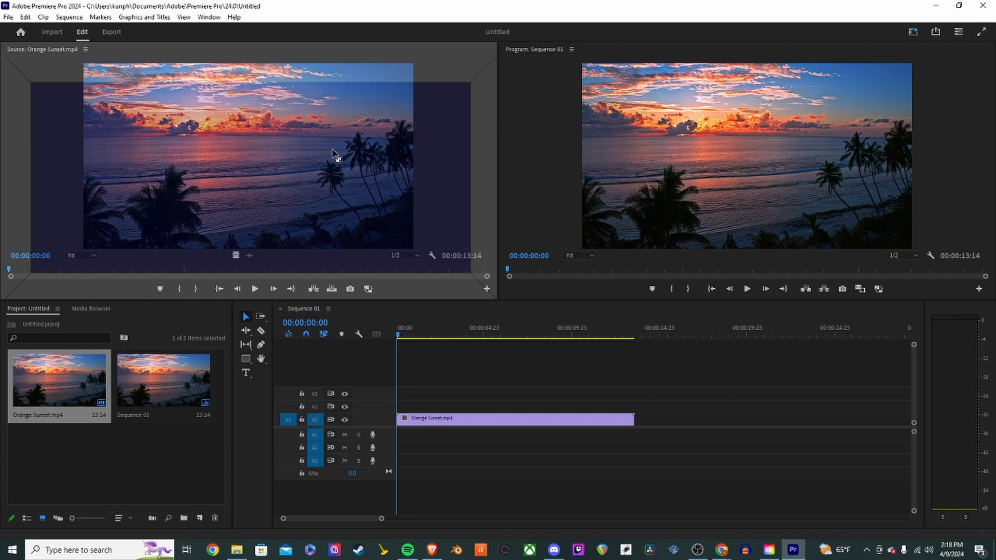
{"action": "left_click_drag", "start_coordinate": [332, 150], "coordinate": [332, 148]}
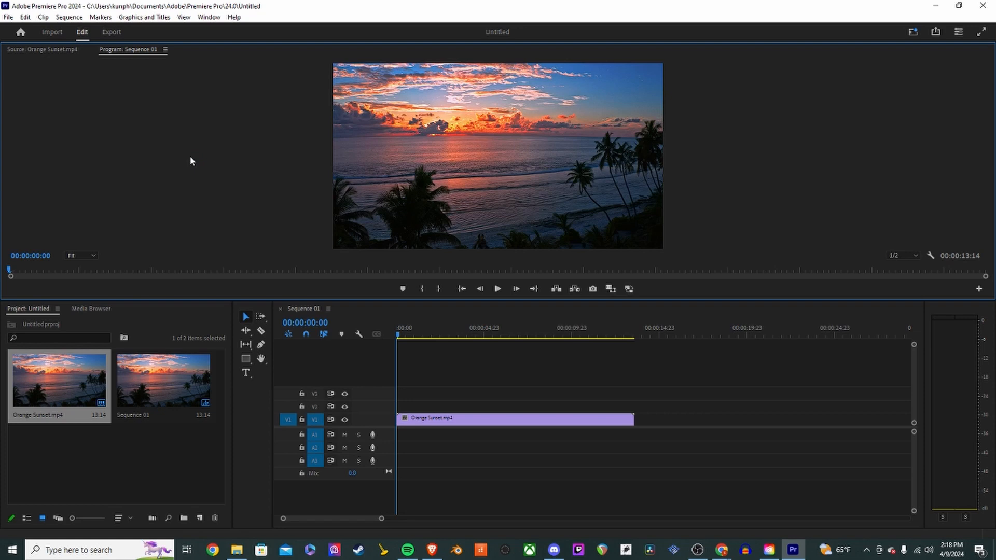
- Move the Source monitor back out to sit beside the Program monitor
{"action": "left_click", "coordinate": [45, 52]}
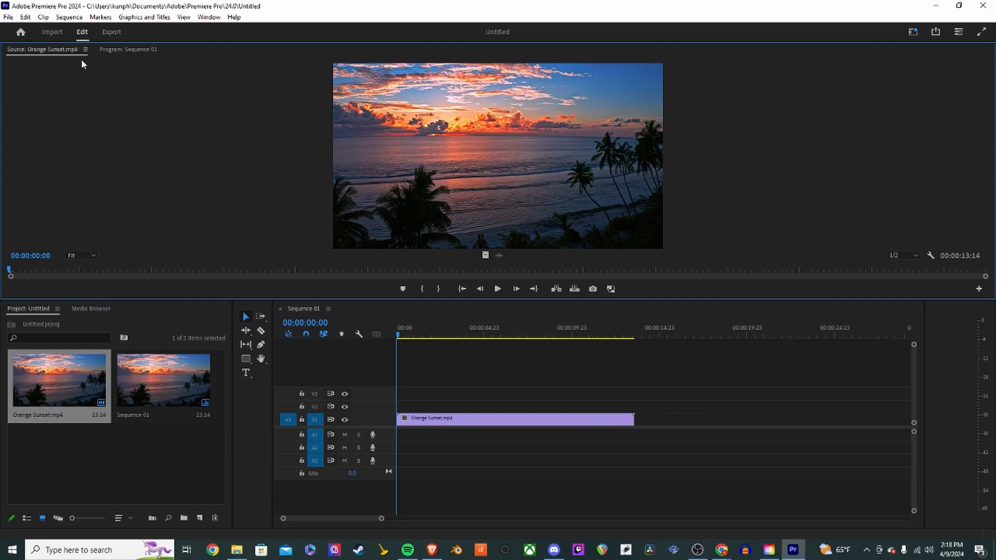
{"action": "left_click_drag", "start_coordinate": [63, 52], "coordinate": [9, 154]}
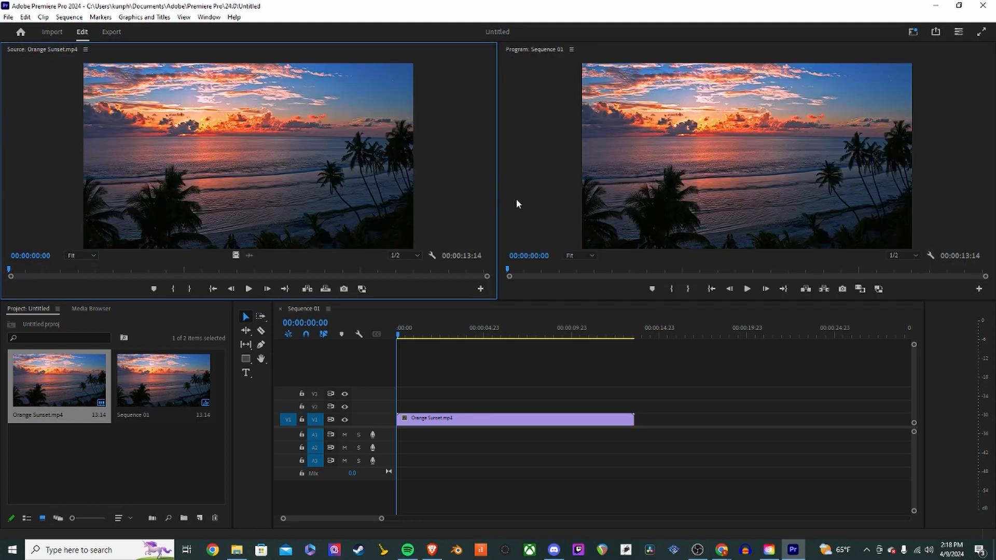
{"action": "left_click", "coordinate": [655, 159]}
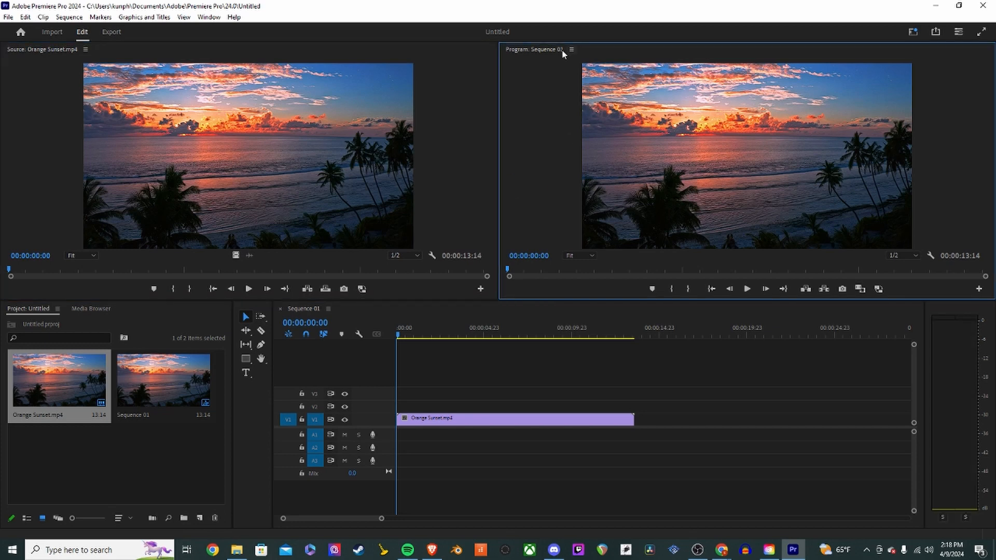
- Dock the Program monitor as a tab in the Source monitor's panel again
{"action": "left_click_drag", "start_coordinate": [586, 53], "coordinate": [467, 162]}
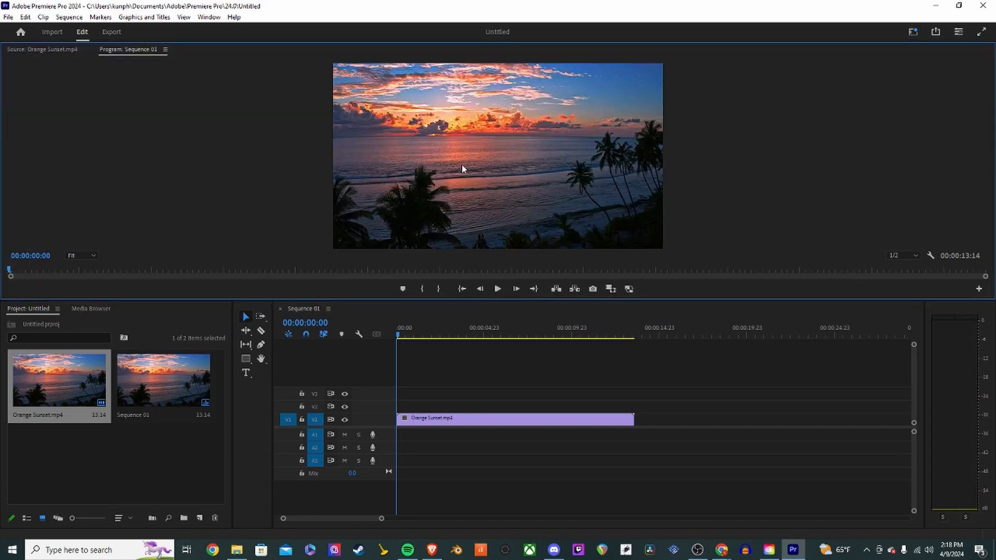
{"action": "left_click", "coordinate": [66, 56]}
- Close the Program monitor panel
{"action": "left_click", "coordinate": [163, 50]}
{"action": "left_click", "coordinate": [187, 52]}
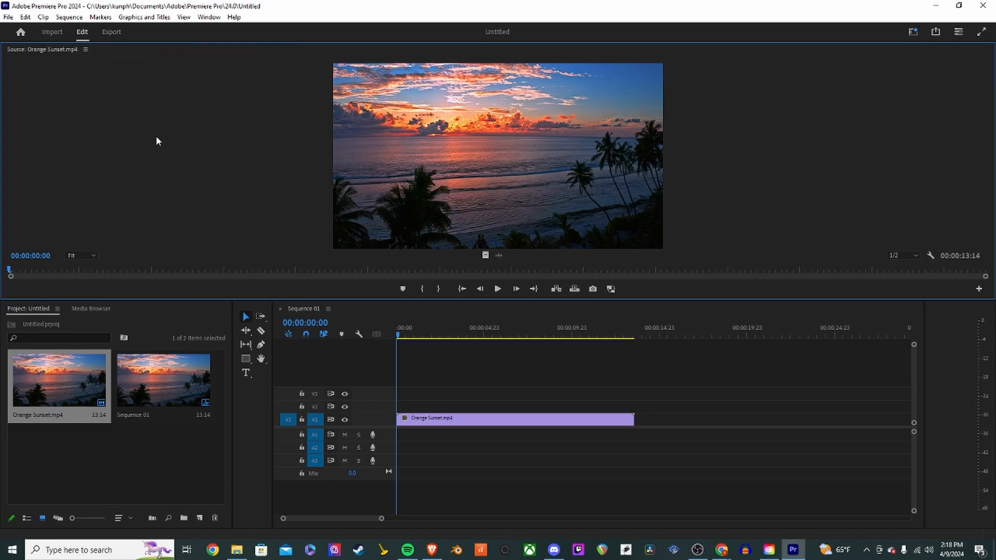
- Scrub the sequence playhead along the timeline and return it to the start
{"action": "left_click_drag", "start_coordinate": [411, 342], "coordinate": [473, 340]}
{"action": "left_click", "coordinate": [426, 341]}
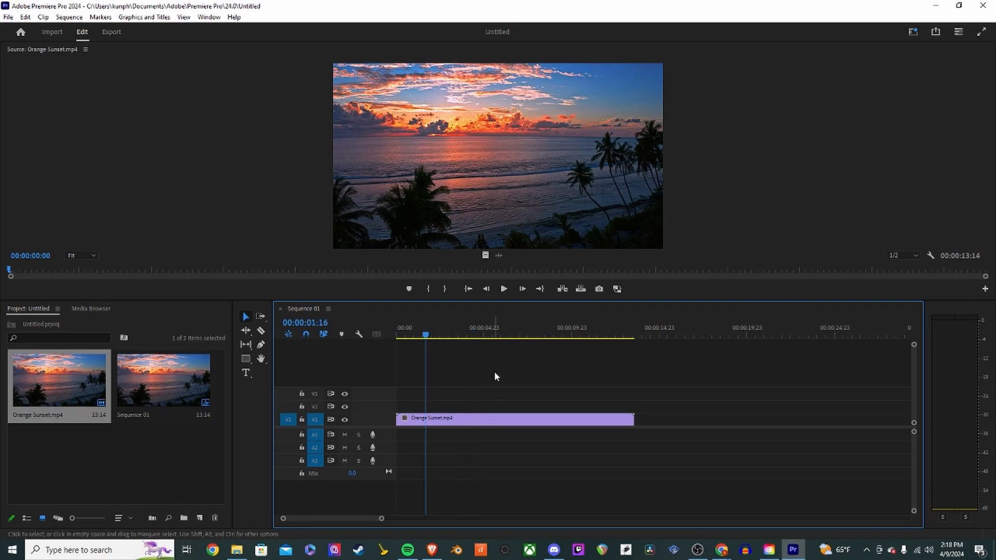
{"action": "left_click_drag", "start_coordinate": [570, 338], "coordinate": [449, 340]}
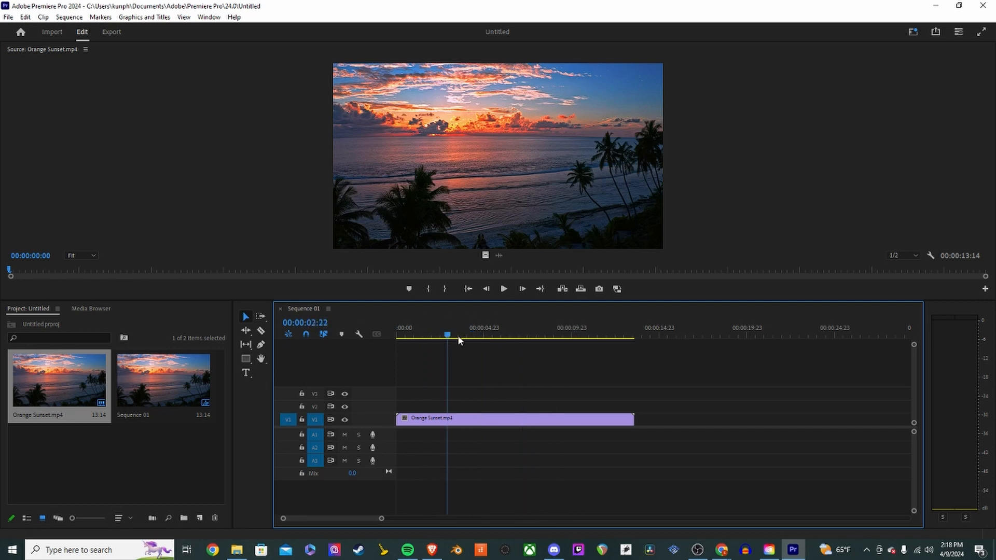
{"action": "key", "text": "Home"}
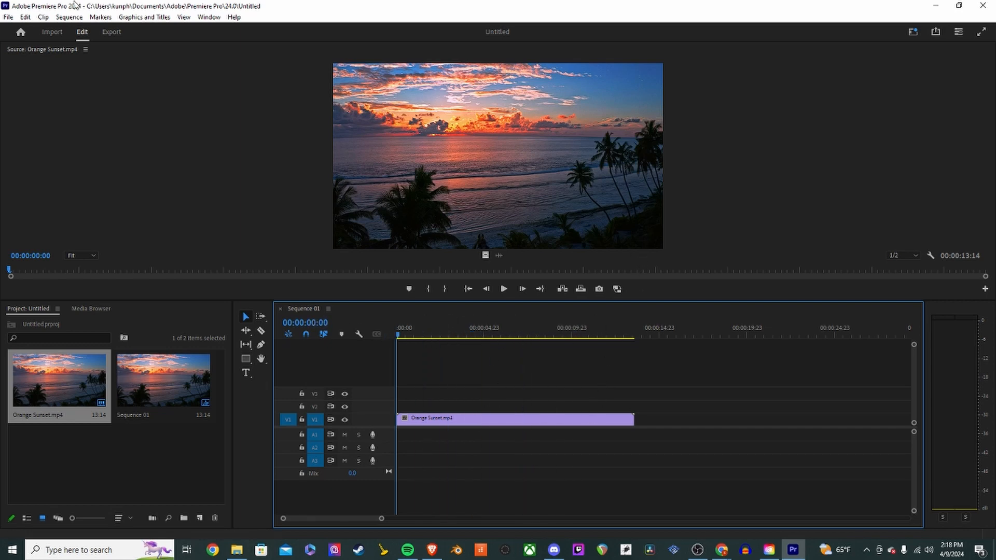
{"action": "left_click", "coordinate": [132, 57]}
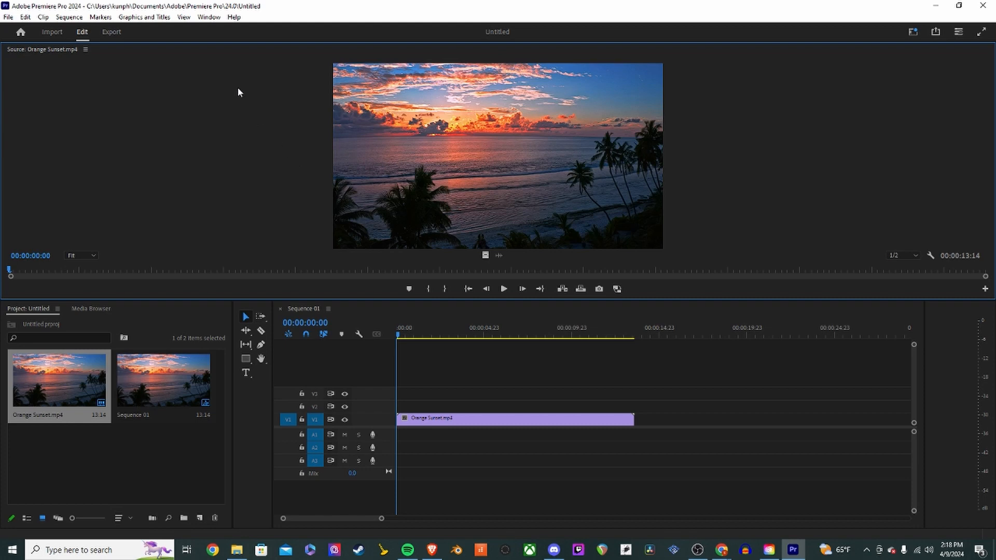
- Reopen the Program monitor as a tab and switch back to the Source monitor tab
{"action": "left_click", "coordinate": [209, 19]}
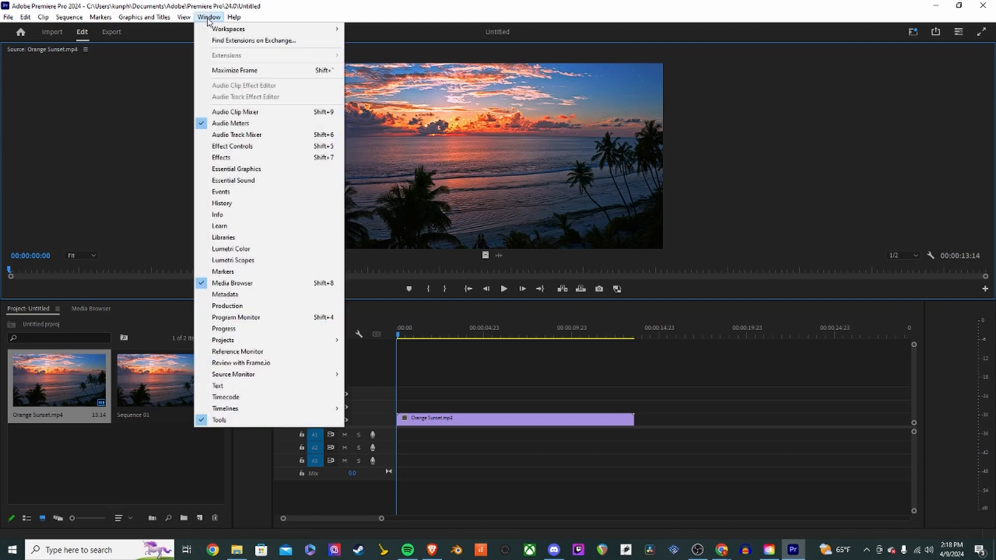
{"action": "left_click", "coordinate": [250, 318]}
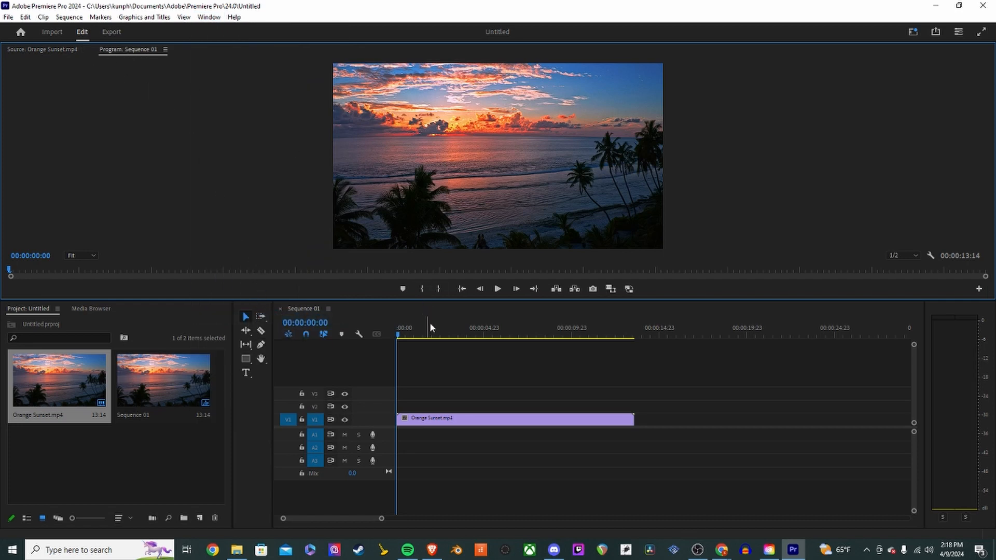
{"action": "left_click_drag", "start_coordinate": [430, 323], "coordinate": [379, 353]}
{"action": "left_click", "coordinate": [42, 51]}
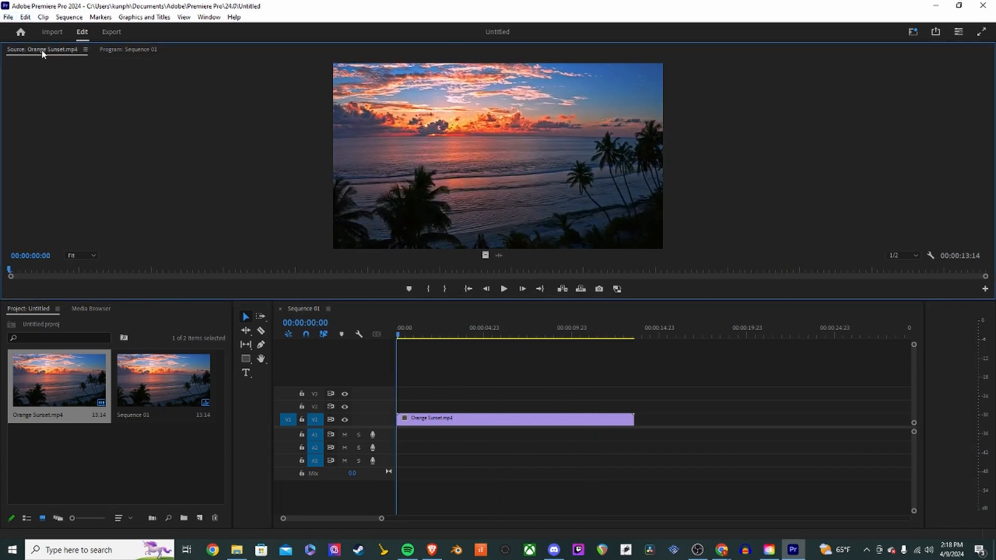
- Switch between the Source and Program monitor tabs and return the sequence playhead to the start
{"action": "left_click", "coordinate": [112, 51]}
{"action": "left_click", "coordinate": [62, 53]}
{"action": "left_click", "coordinate": [126, 51]}
{"action": "left_click", "coordinate": [54, 54]}
{"action": "left_click_drag", "start_coordinate": [428, 334], "coordinate": [399, 337]}
{"action": "left_click", "coordinate": [47, 51]}
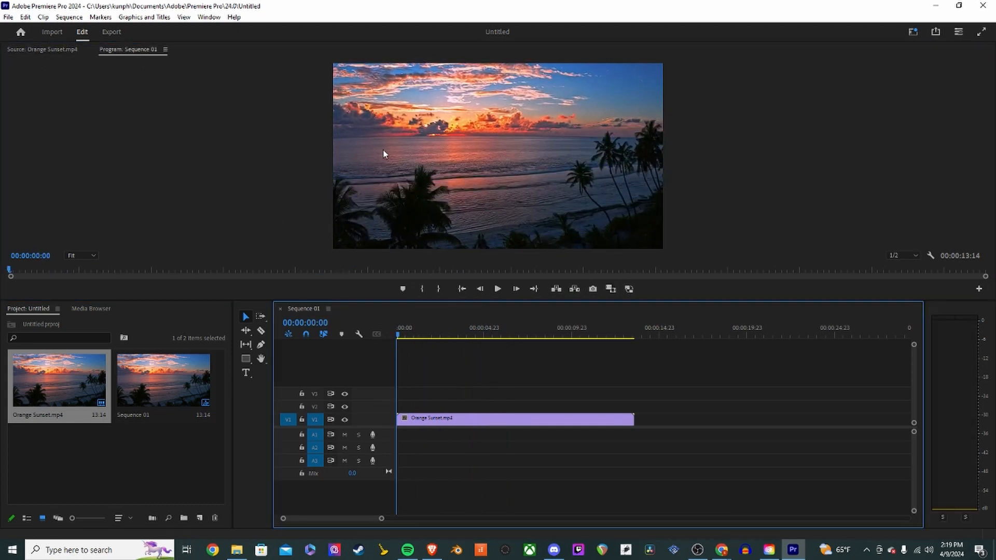
{"action": "left_click", "coordinate": [465, 157]}
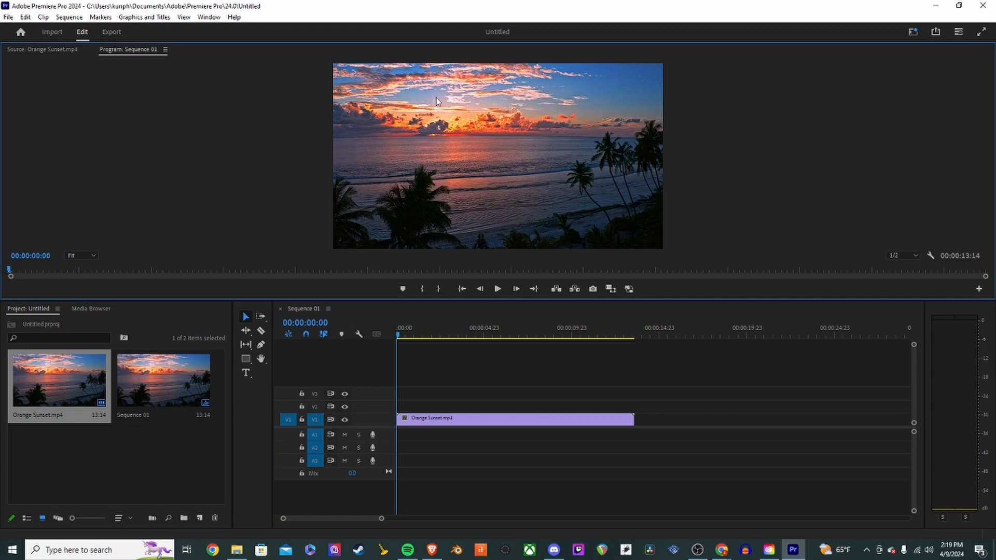
- Dock the Program monitor beside the Source monitor for a side-by-side view, then back as a tab in the same panel
{"action": "left_click_drag", "start_coordinate": [185, 49], "coordinate": [229, 98]}
{"action": "left_click", "coordinate": [64, 48]}
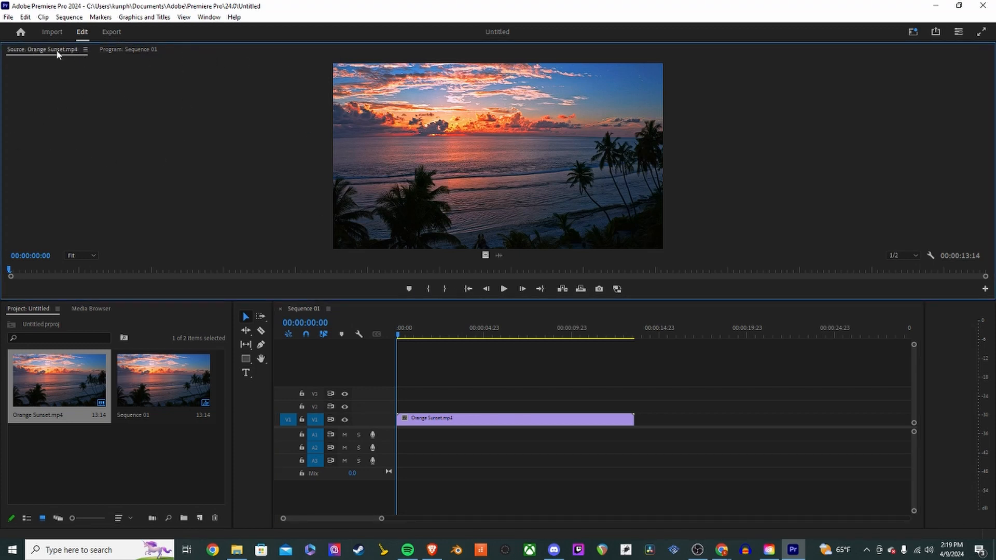
{"action": "left_click_drag", "start_coordinate": [129, 50], "coordinate": [19, 147]}
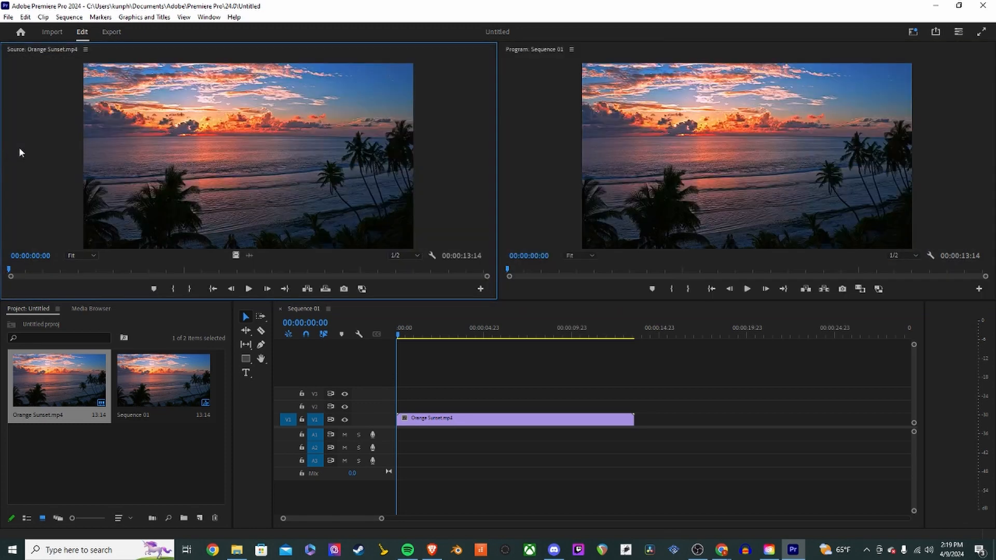
{"action": "left_click", "coordinate": [571, 120]}
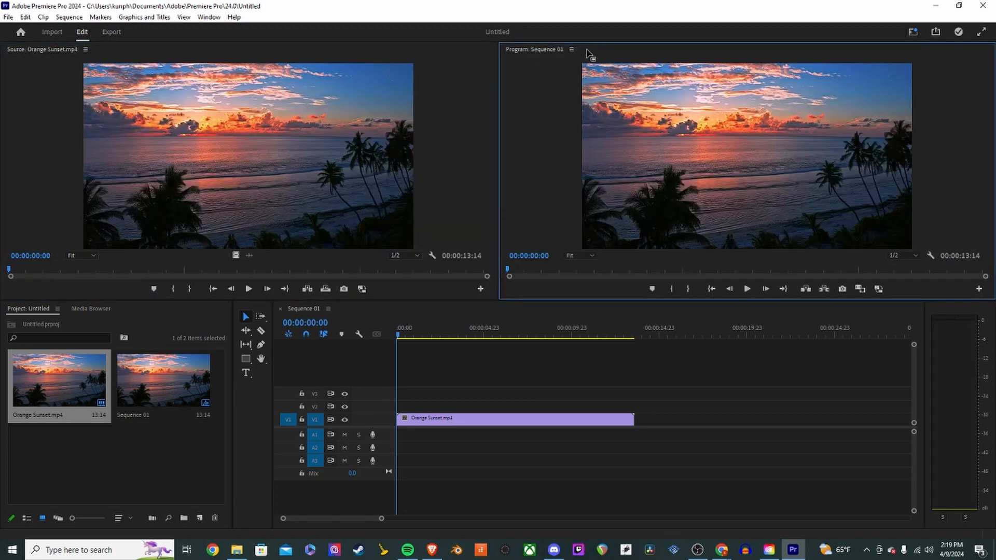
{"action": "left_click_drag", "start_coordinate": [589, 52], "coordinate": [444, 148]}
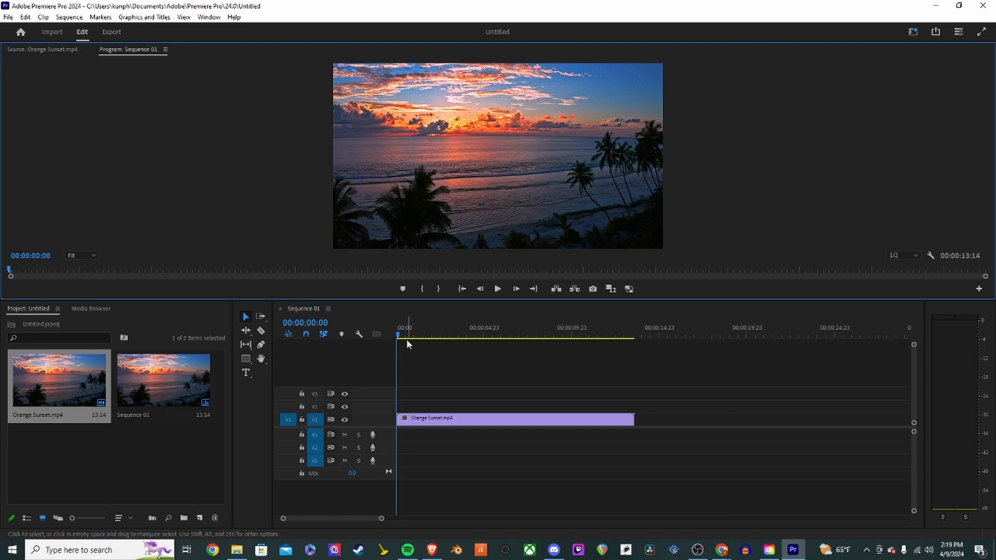
- Play the sequence from about 2 seconds, stop it and return the playhead to the start
{"action": "left_click", "coordinate": [427, 419]}
{"action": "left_click_drag", "start_coordinate": [427, 334], "coordinate": [390, 353]}
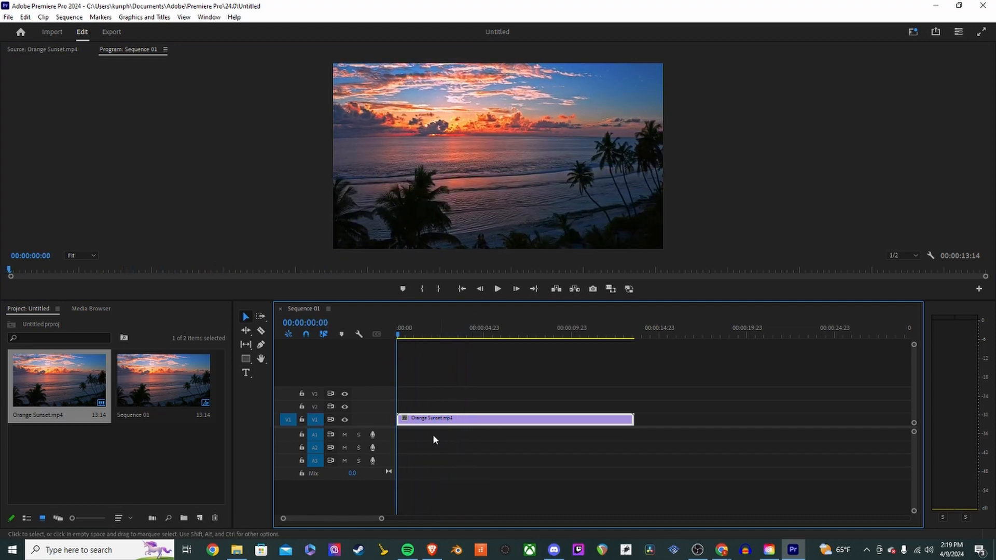
{"action": "mouse_move", "coordinate": [433, 336]}
{"action": "left_mouse_down"}
{"action": "mouse_move", "coordinate": [445, 336]}
{"action": "mouse_move", "coordinate": [434, 338]}
{"action": "left_mouse_up"}
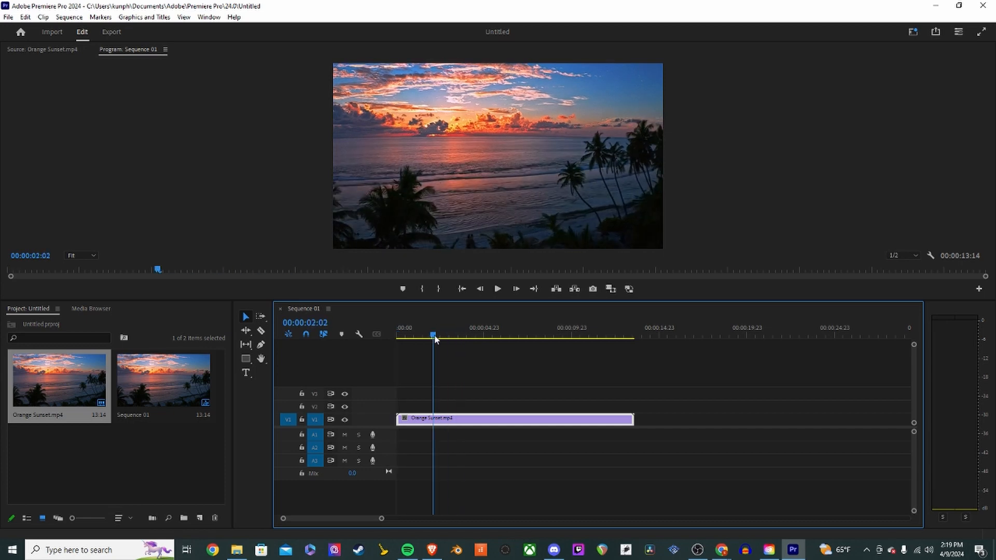
{"action": "left_click", "coordinate": [498, 290]}
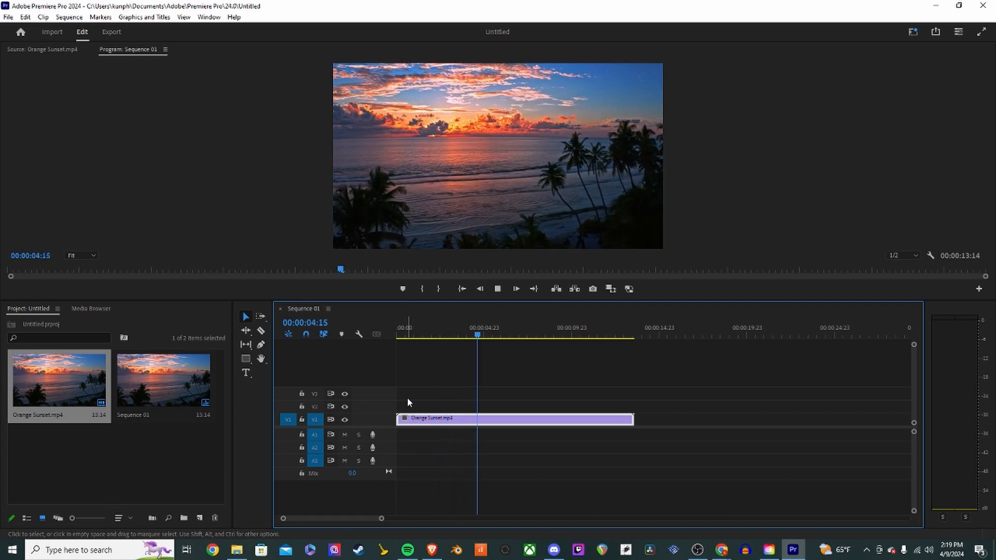
{"action": "key", "text": "space"}
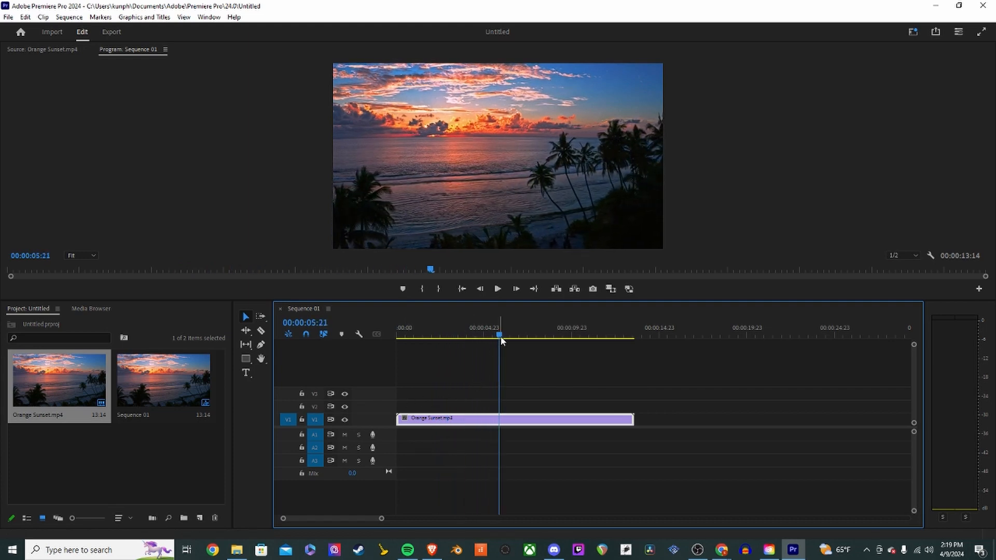
{"action": "key", "text": "Home"}
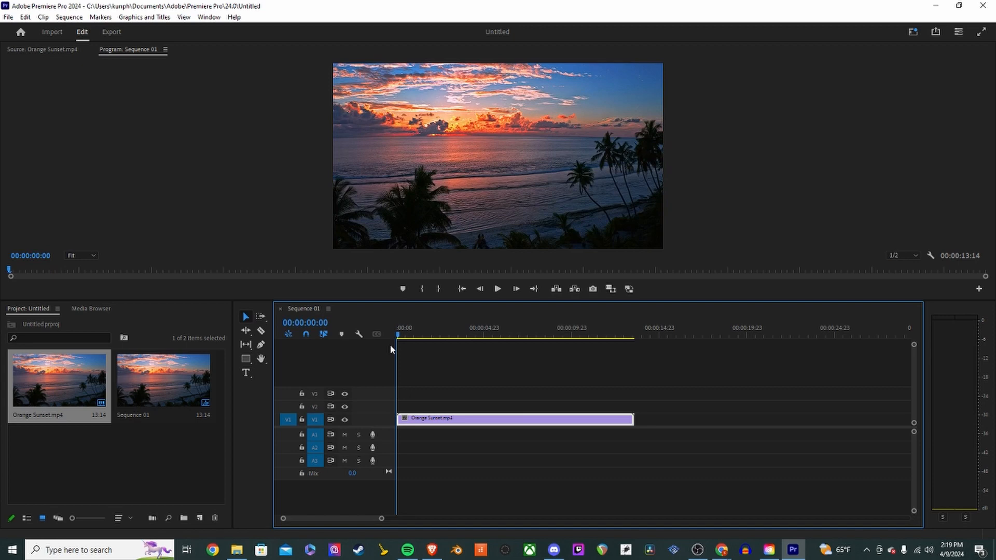
- Switch between the Import and Edit workspaces
{"action": "left_click", "coordinate": [398, 440]}
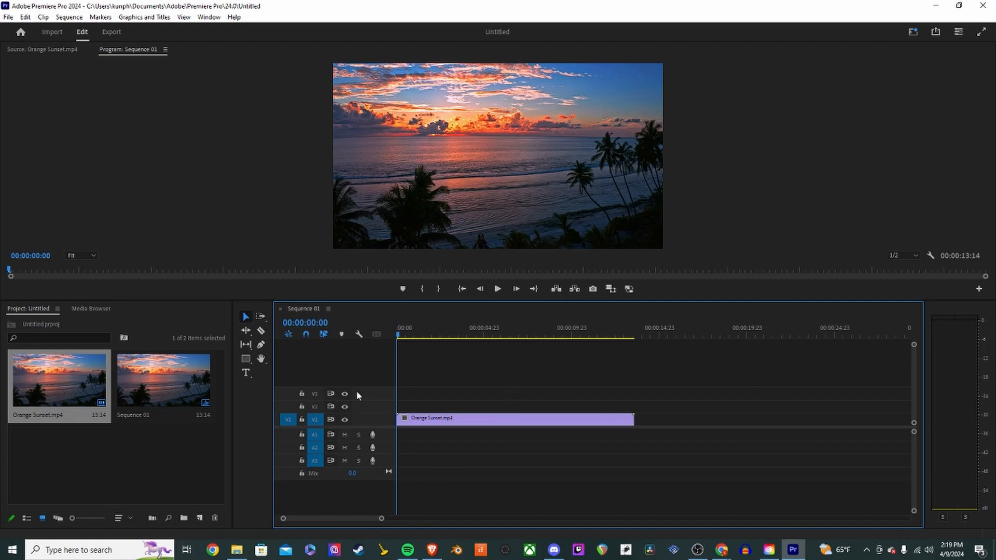
{"action": "left_click", "coordinate": [132, 388]}
{"action": "left_click", "coordinate": [44, 386]}
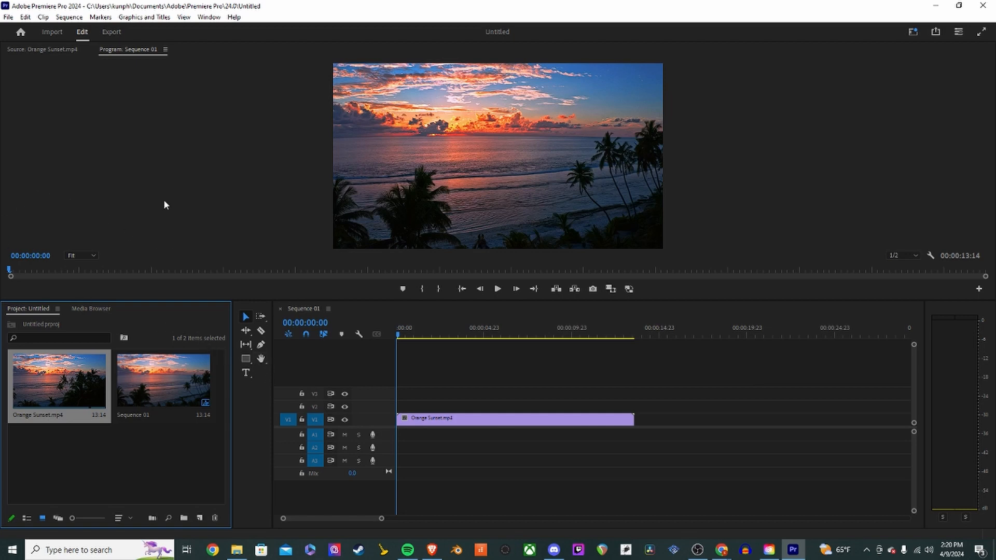
{"action": "left_click", "coordinate": [52, 32]}
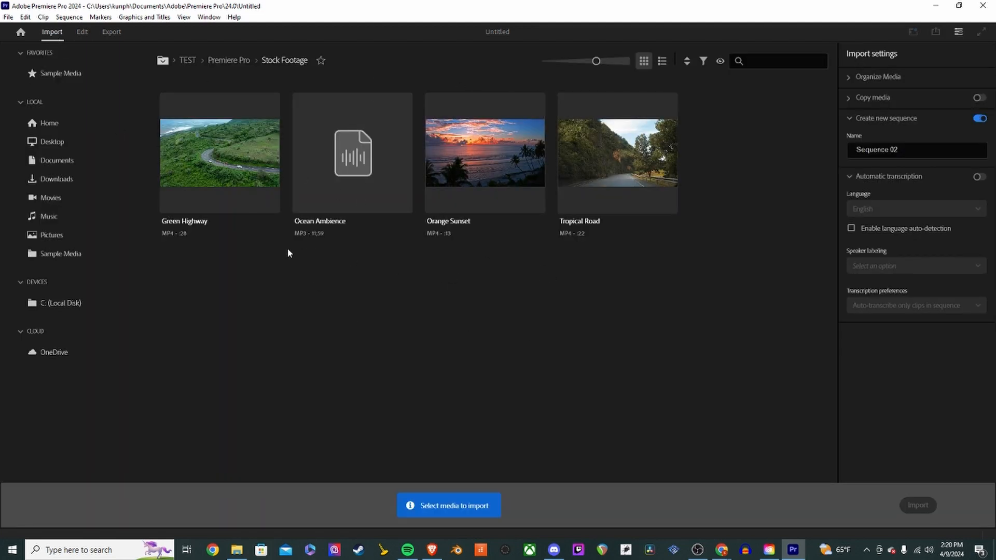
{"action": "left_click", "coordinate": [82, 32]}
{"action": "left_click", "coordinate": [56, 32]}
{"action": "left_click", "coordinate": [83, 34]}
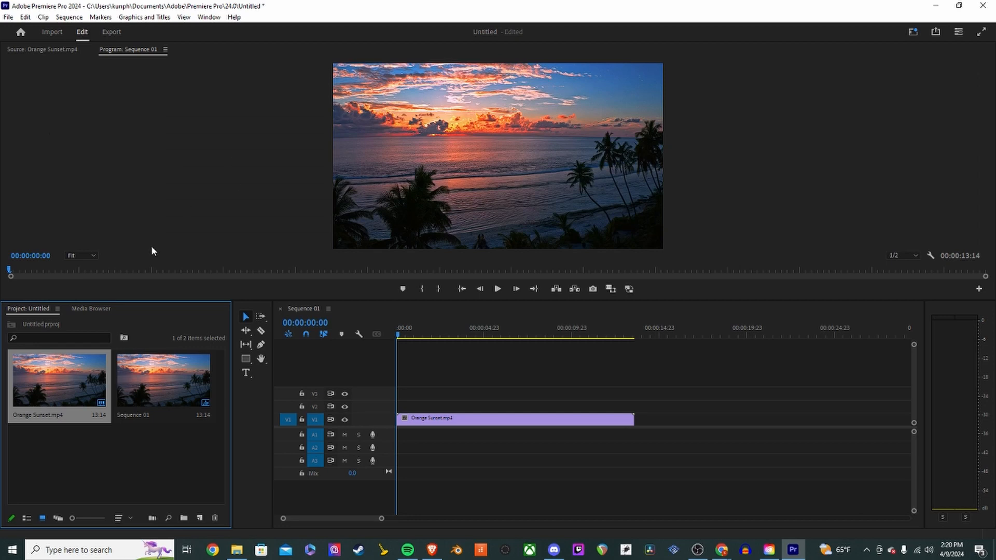
- Open the Media Browser panel and return to the Project panel
{"action": "left_click", "coordinate": [103, 470]}
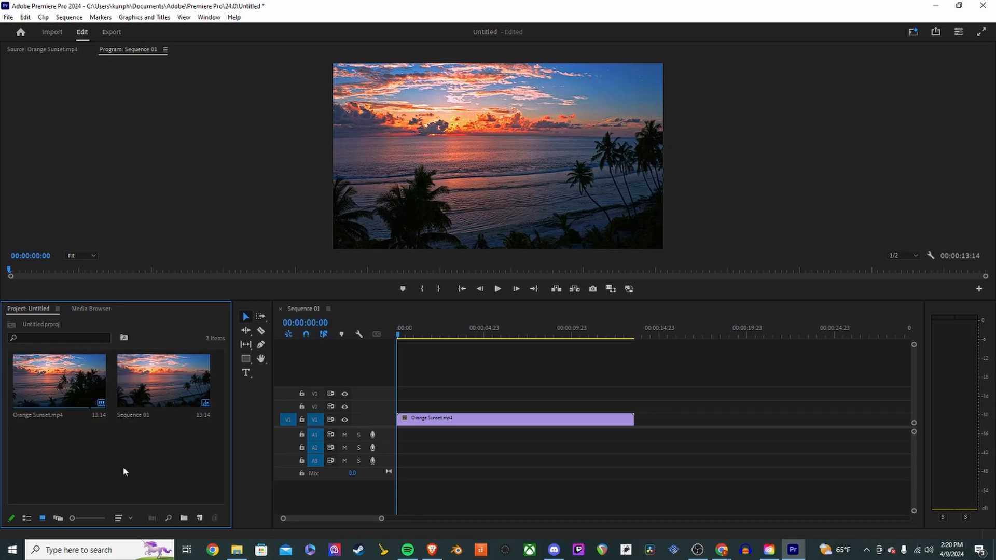
{"action": "left_click", "coordinate": [95, 308]}
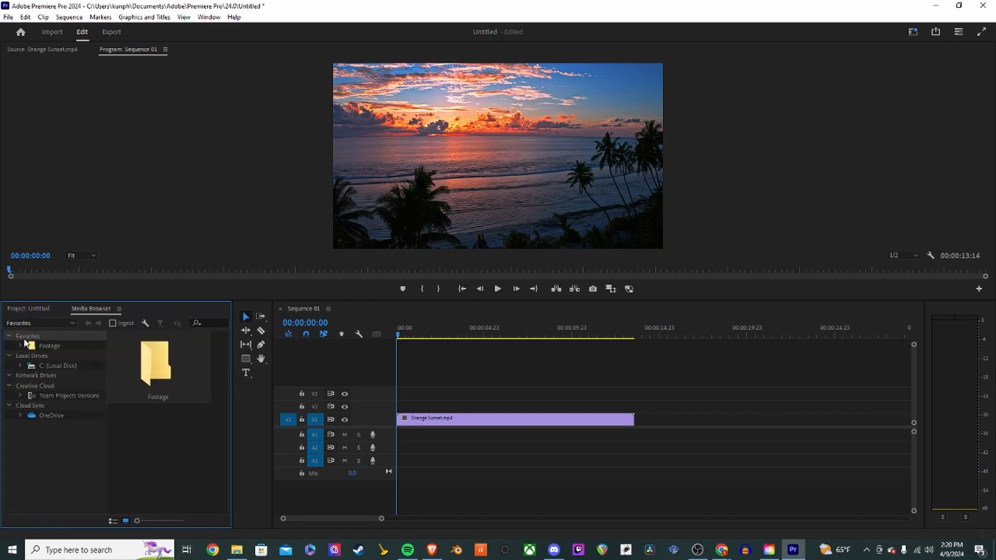
{"action": "left_click", "coordinate": [23, 309]}
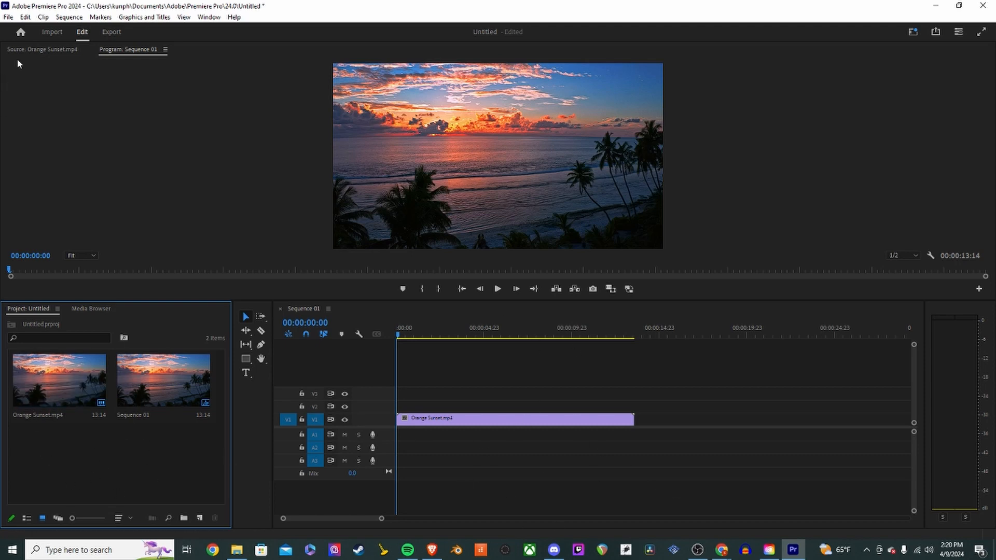
- Switch to the Import workspace once more and back to Edit
{"action": "left_click", "coordinate": [52, 32]}
{"action": "left_click", "coordinate": [82, 32]}
{"action": "left_click", "coordinate": [46, 31]}
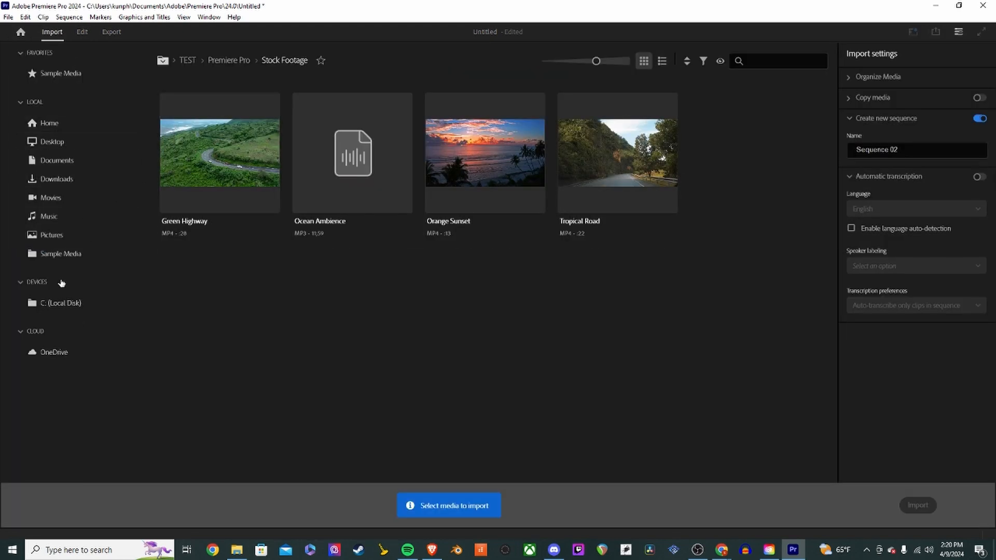
{"action": "left_click", "coordinate": [80, 33]}
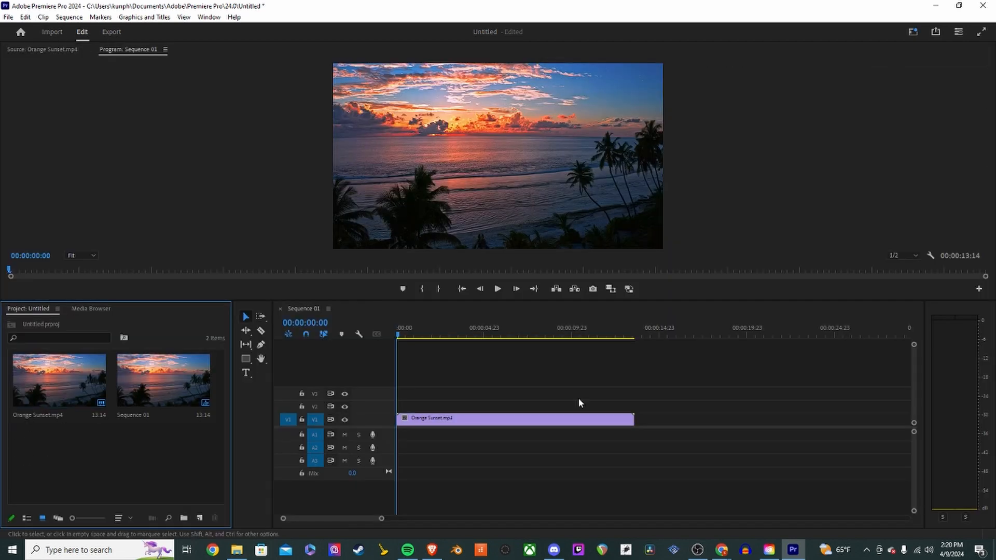
- Import the Ocean Ambience file from the Stock Footage folder into the project
{"action": "double_click", "coordinate": [110, 466]}
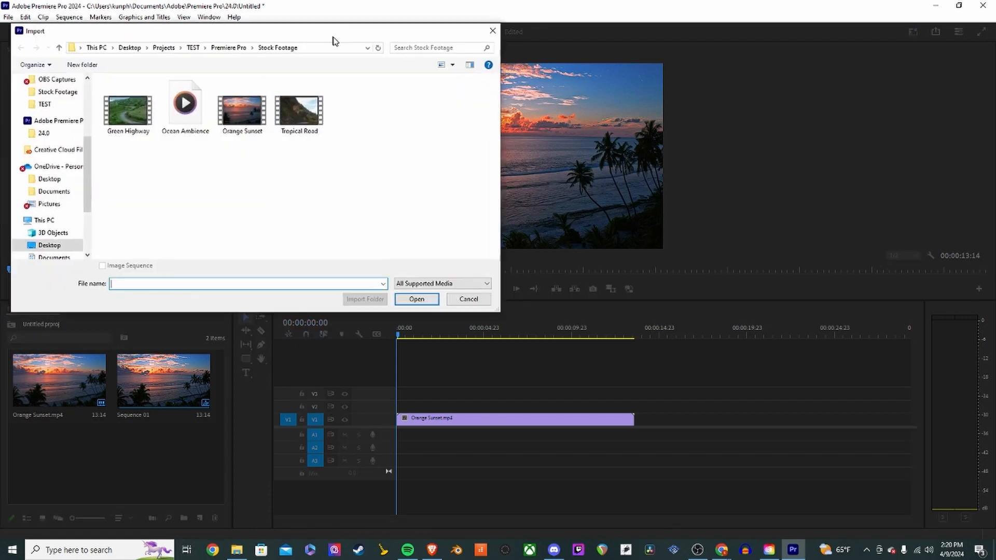
{"action": "left_click_drag", "start_coordinate": [334, 36], "coordinate": [680, 127]}
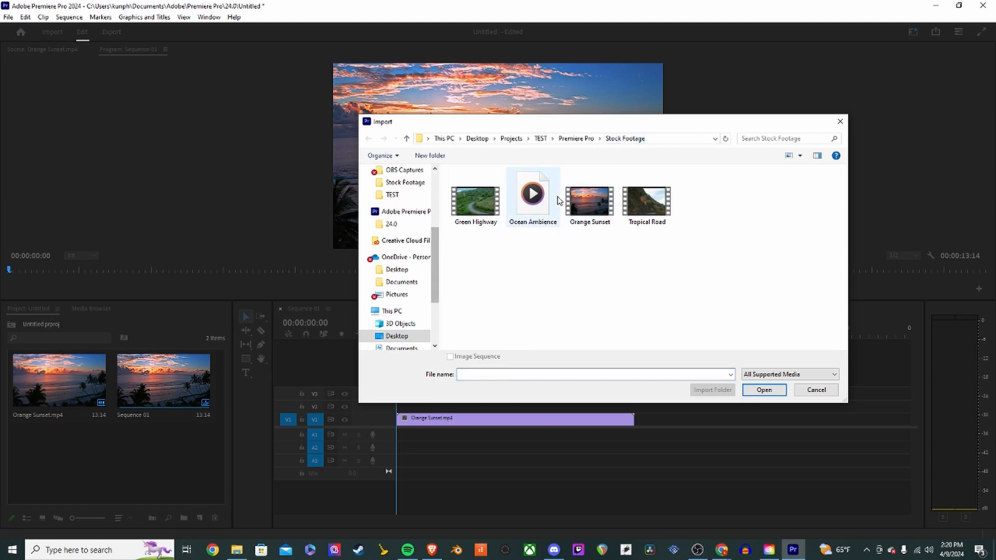
{"action": "left_click", "coordinate": [527, 203]}
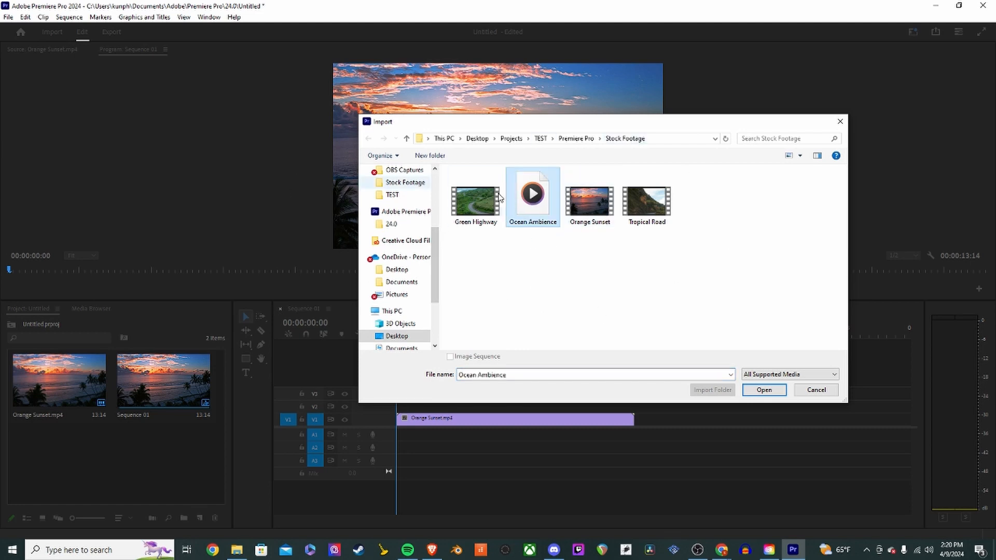
{"action": "left_click", "coordinate": [766, 392]}
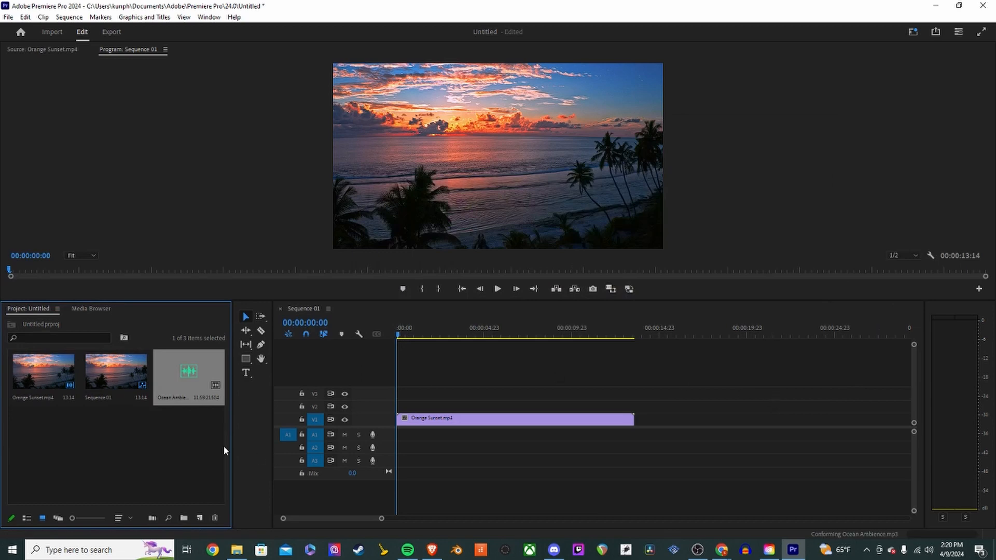
- Select the project items one by one and reset the sequence playhead to the start
{"action": "left_click", "coordinate": [135, 422]}
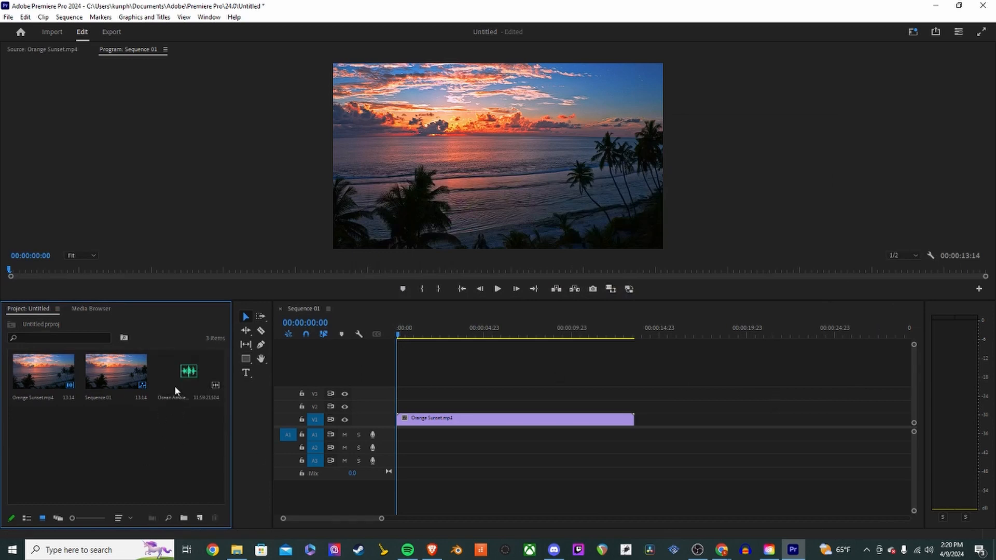
{"action": "left_click", "coordinate": [189, 372]}
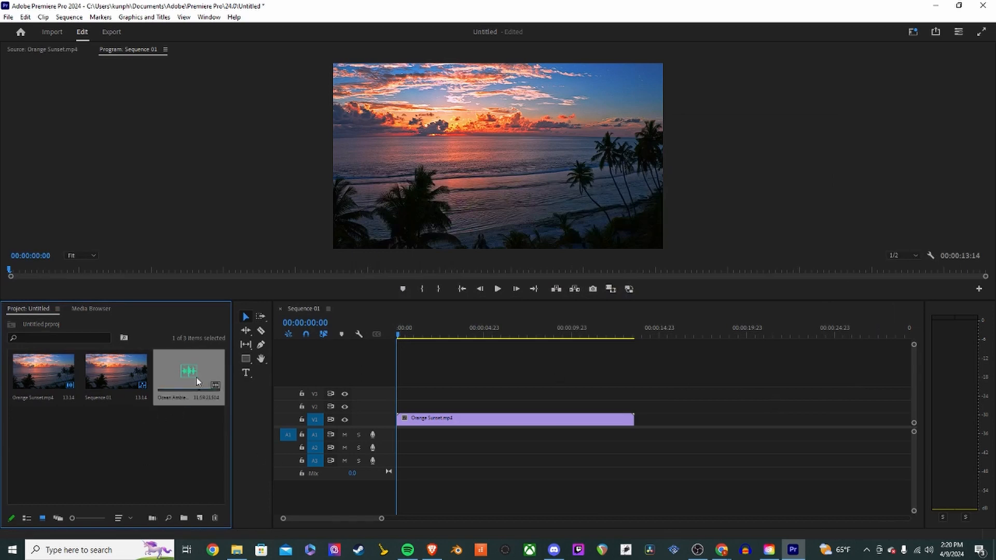
{"action": "left_click", "coordinate": [108, 374]}
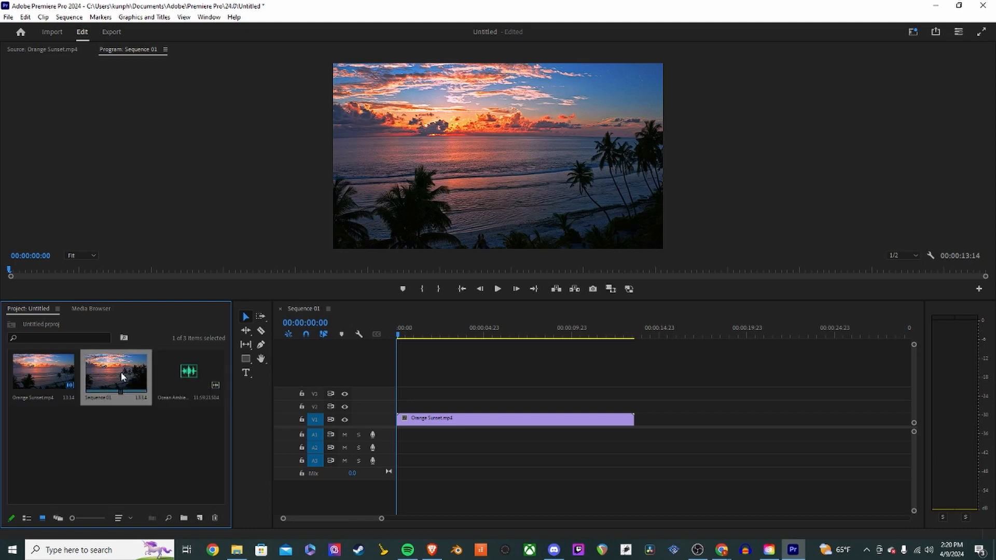
{"action": "left_click", "coordinate": [467, 376]}
{"action": "left_click_drag", "start_coordinate": [470, 334], "coordinate": [386, 350]}
{"action": "left_click", "coordinate": [26, 378]}
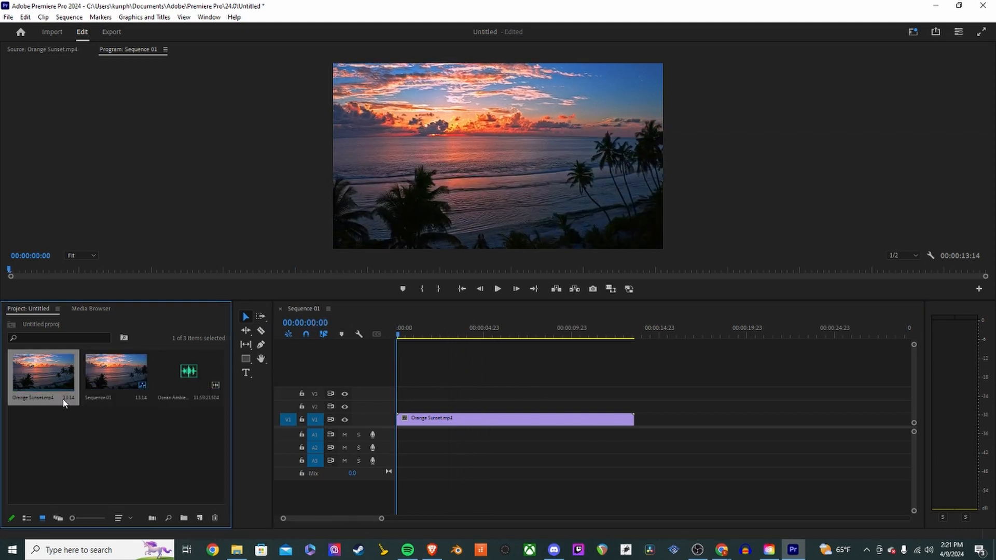
{"action": "left_click", "coordinate": [114, 472]}
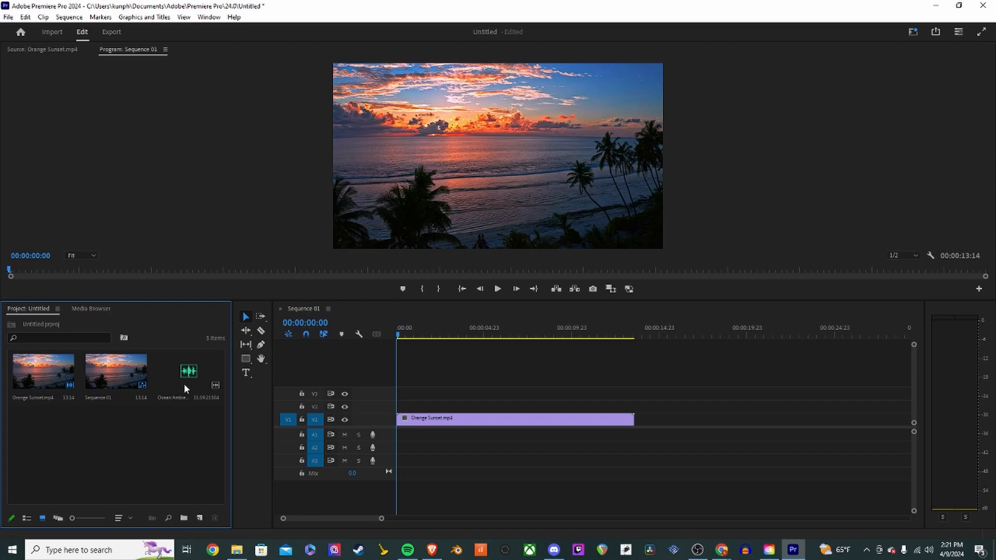
{"action": "left_click_drag", "start_coordinate": [469, 334], "coordinate": [364, 338]}
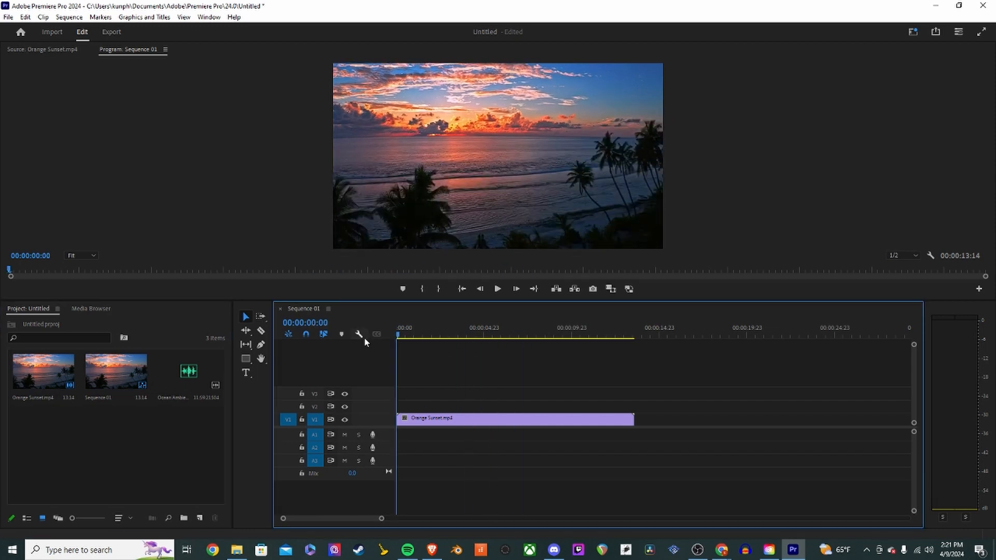
{"action": "left_click", "coordinate": [54, 372]}
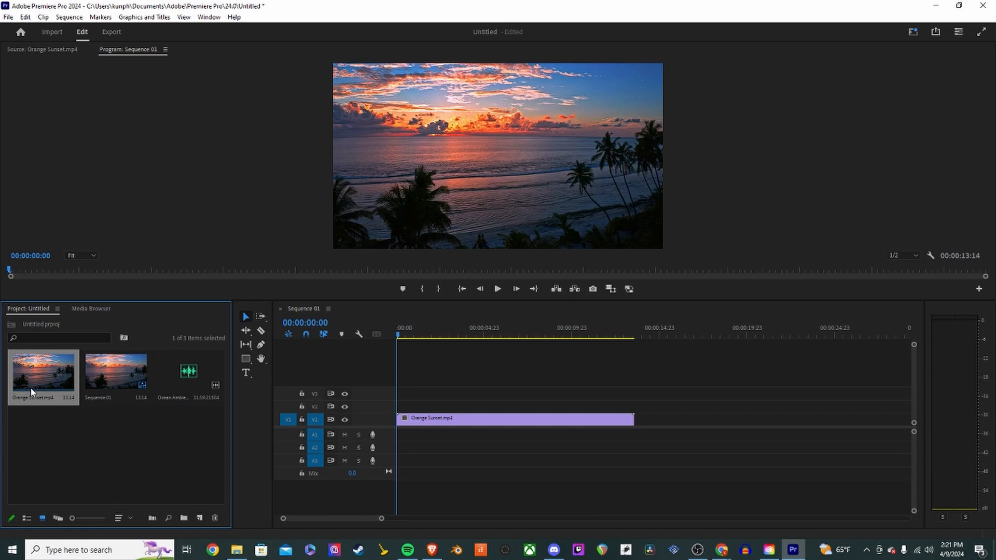
{"action": "left_click", "coordinate": [118, 453]}
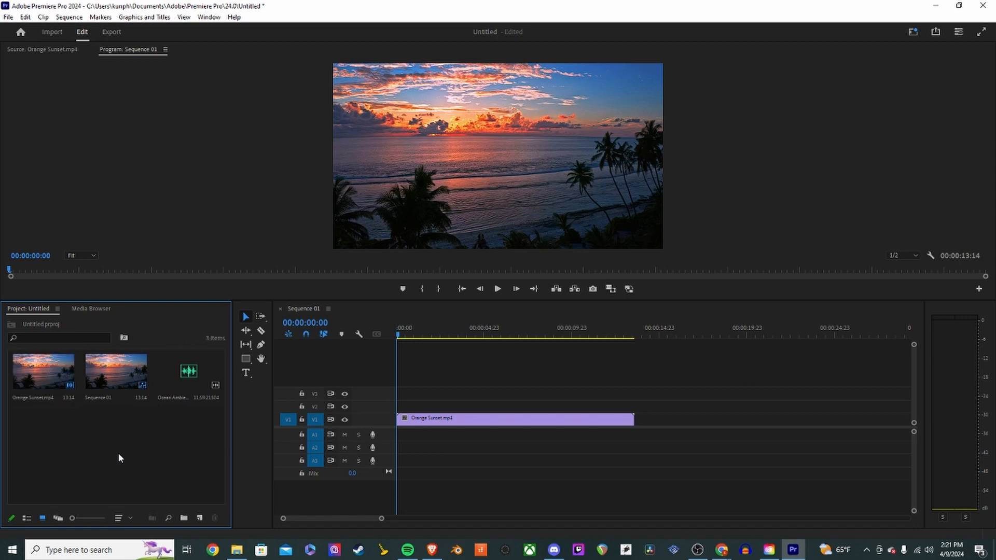
- Place the Ocean Ambience audio on track A1 at the start of the sequence
{"action": "left_click", "coordinate": [183, 373]}
{"action": "mouse_move", "coordinate": [182, 374]}
{"action": "left_mouse_down"}
{"action": "mouse_move", "coordinate": [283, 378]}
{"action": "mouse_move", "coordinate": [399, 423]}
{"action": "mouse_move", "coordinate": [400, 440]}
{"action": "left_mouse_up"}
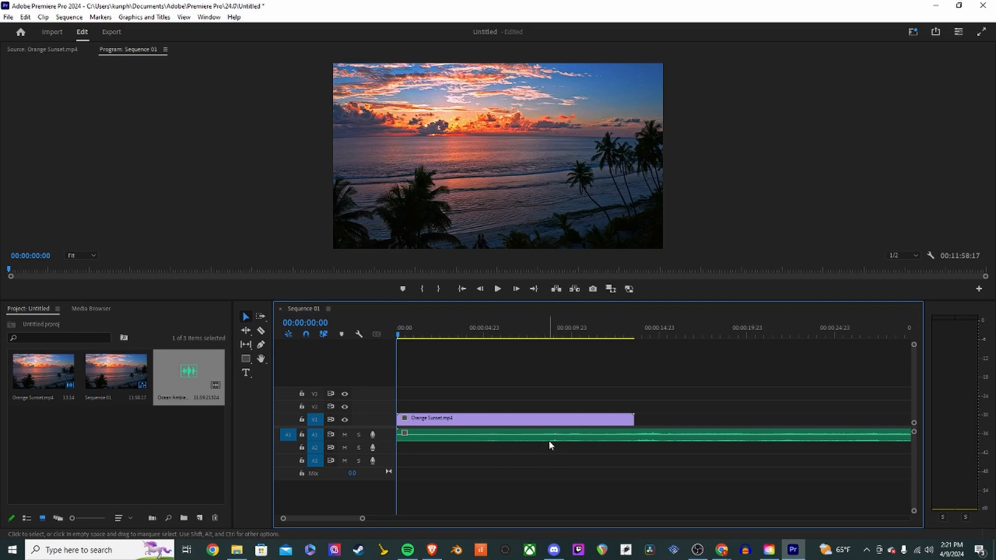
- Move the playhead to about 6 seconds and play the sequence
{"action": "left_click", "coordinate": [452, 335]}
{"action": "left_click_drag", "start_coordinate": [452, 335], "coordinate": [512, 336]}
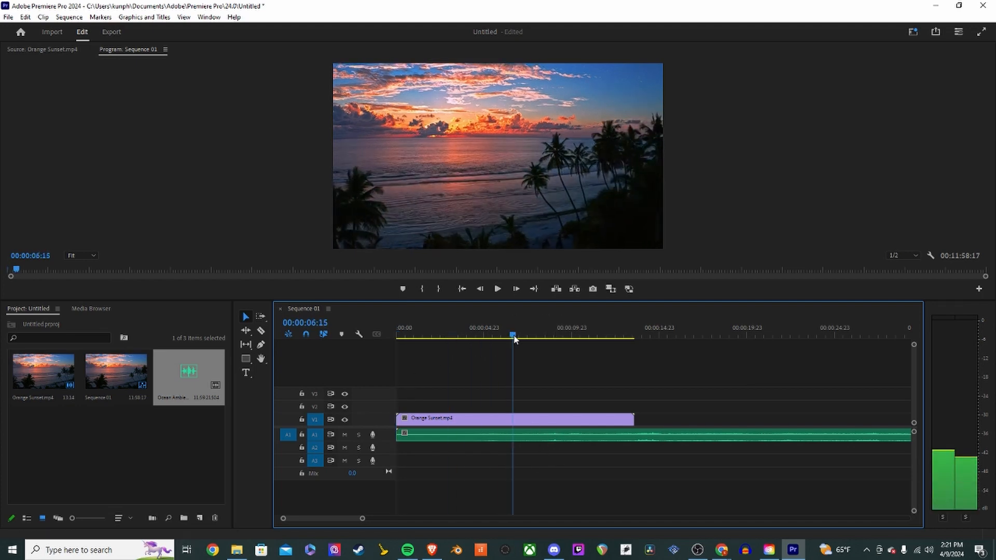
{"action": "key", "text": "space"}
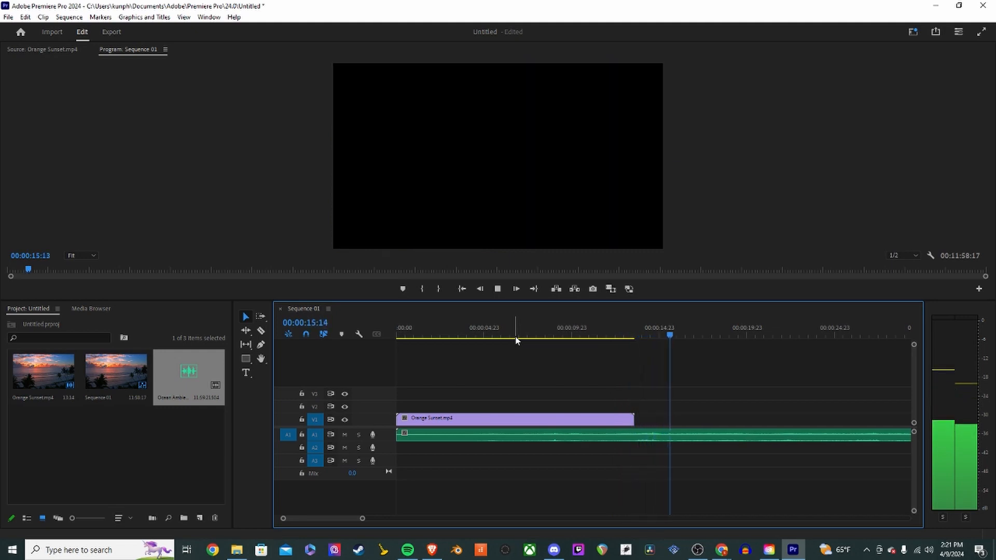
- Stop sequence playback and zoom the timeline out and back in
{"action": "key", "text": "space"}
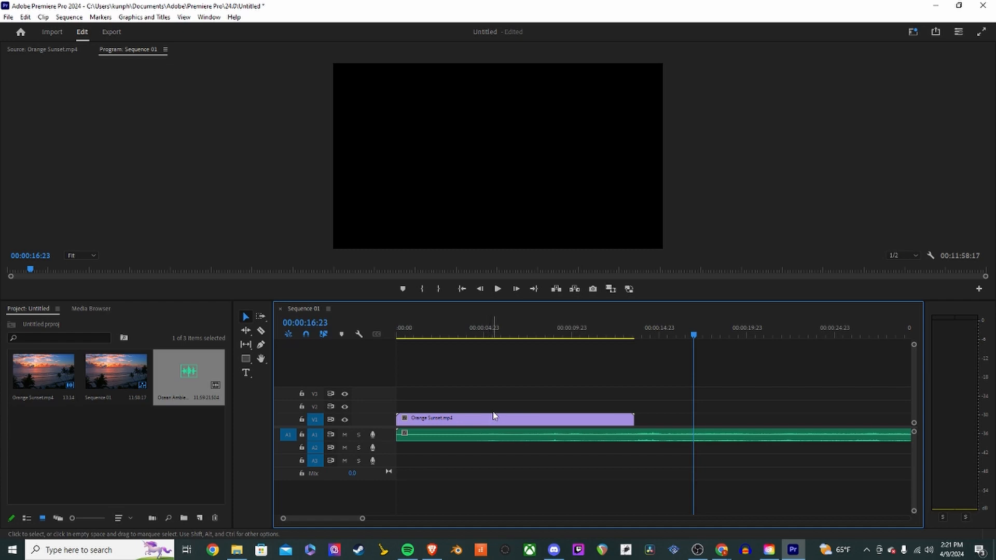
{"action": "key", "text": "minus"}
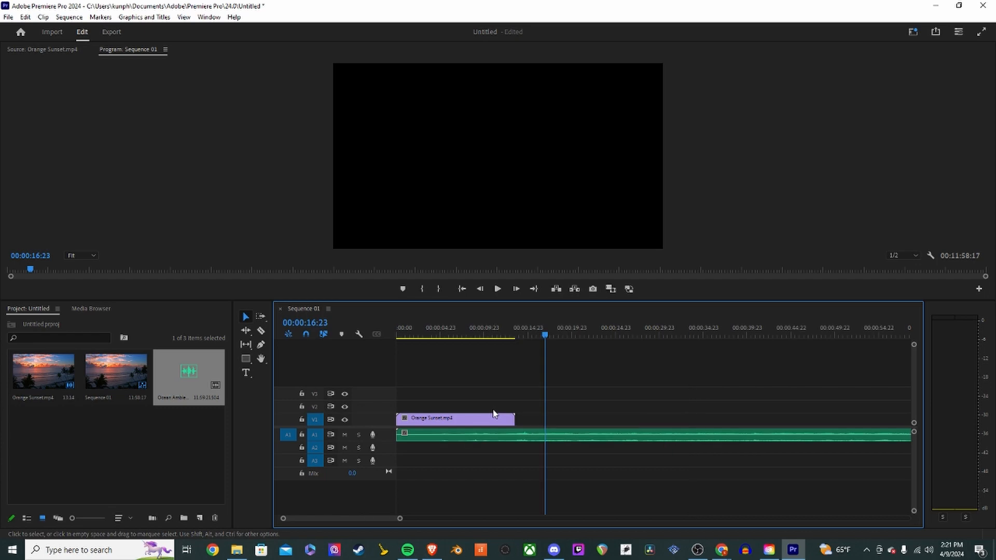
{"action": "key", "text": "equal"}
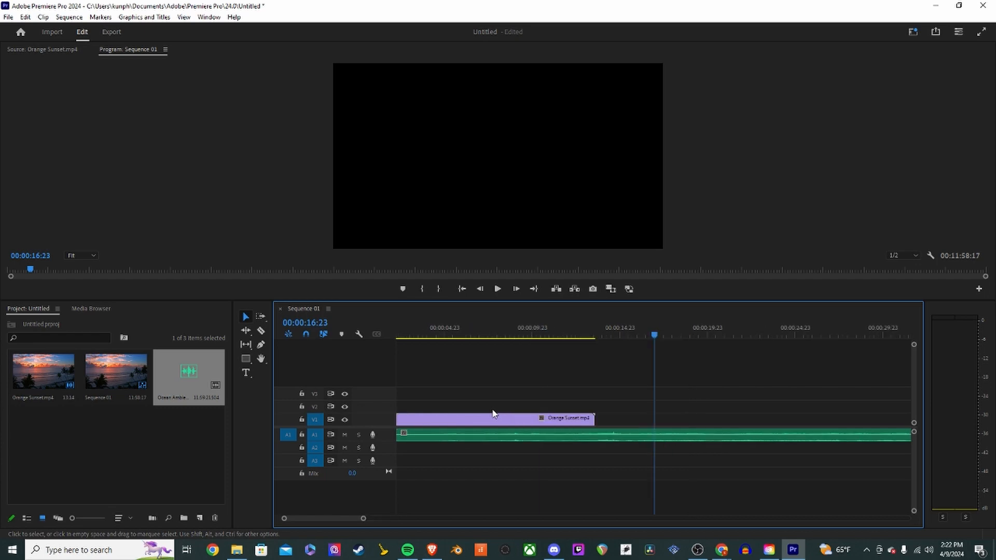
{"action": "key", "text": "minus"}
{"action": "key", "text": "equal"}
{"action": "left_click", "coordinate": [151, 445]}
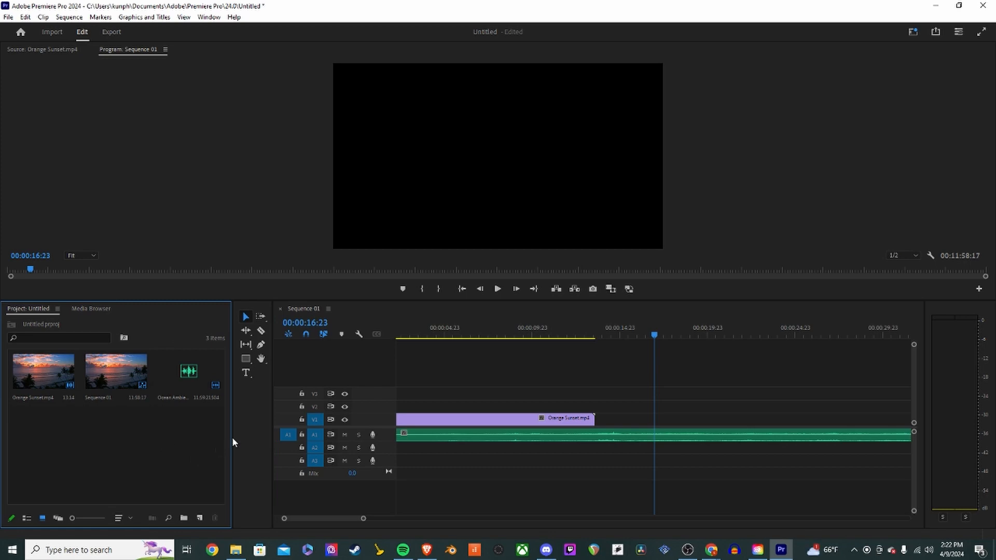
- Zoom the timeline out to inspect the full length of the ocean audio, then return the playhead to the start
{"action": "left_click", "coordinate": [560, 336]}
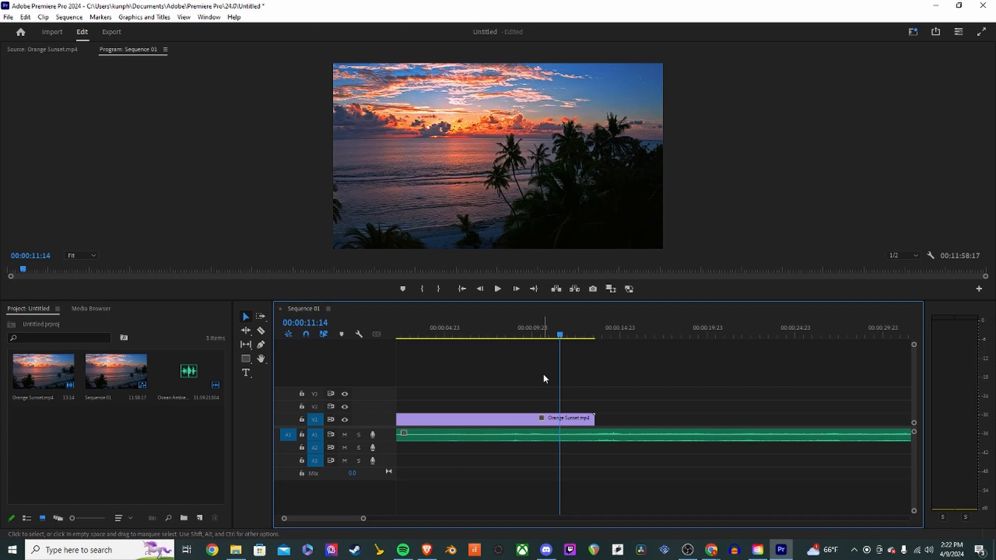
{"action": "key", "text": "minus"}
{"action": "key", "text": "equal"}
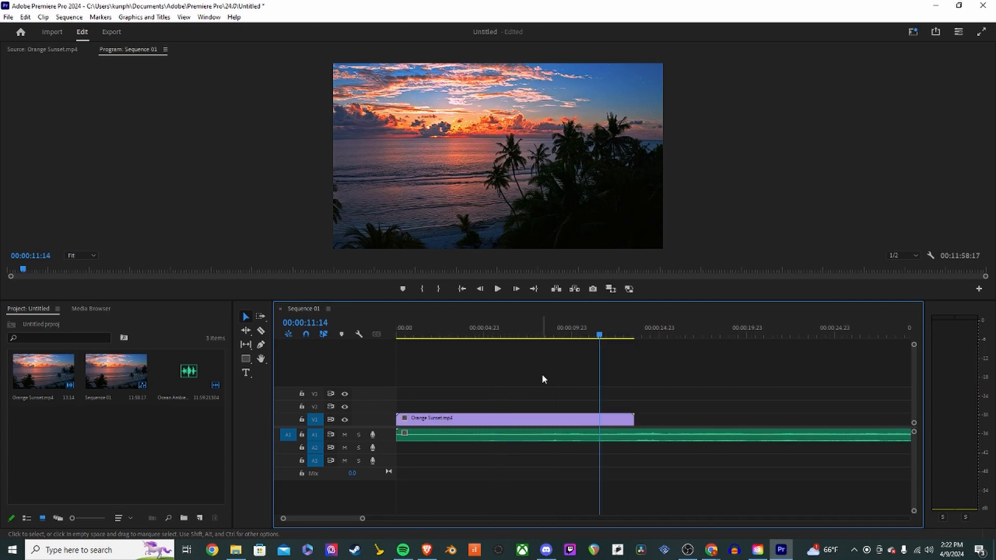
{"action": "key", "text": "minus"}
{"action": "key", "text": "minus"}
{"action": "key", "text": "minus"}
{"action": "key", "text": "minus"}
{"action": "key", "text": "minus"}
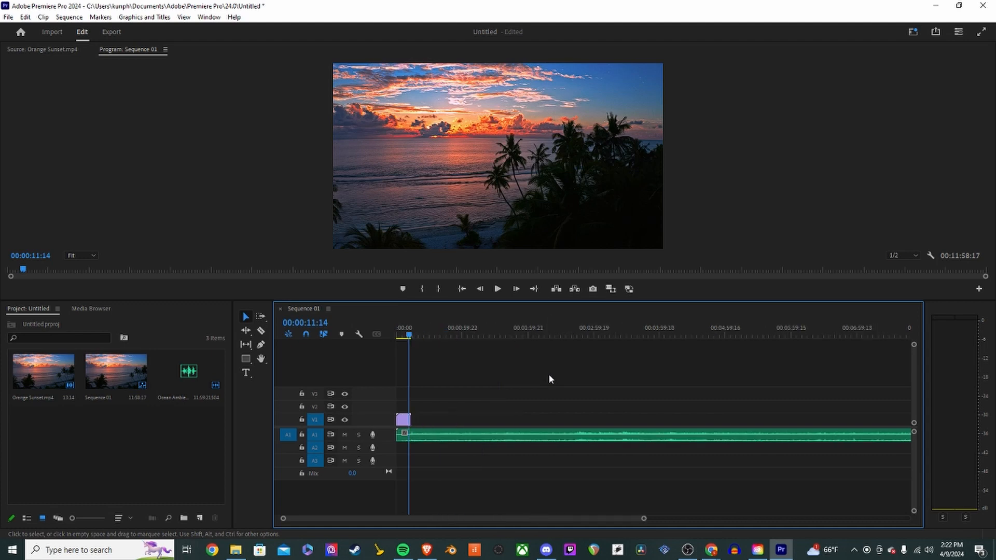
{"action": "left_click", "coordinate": [790, 334]}
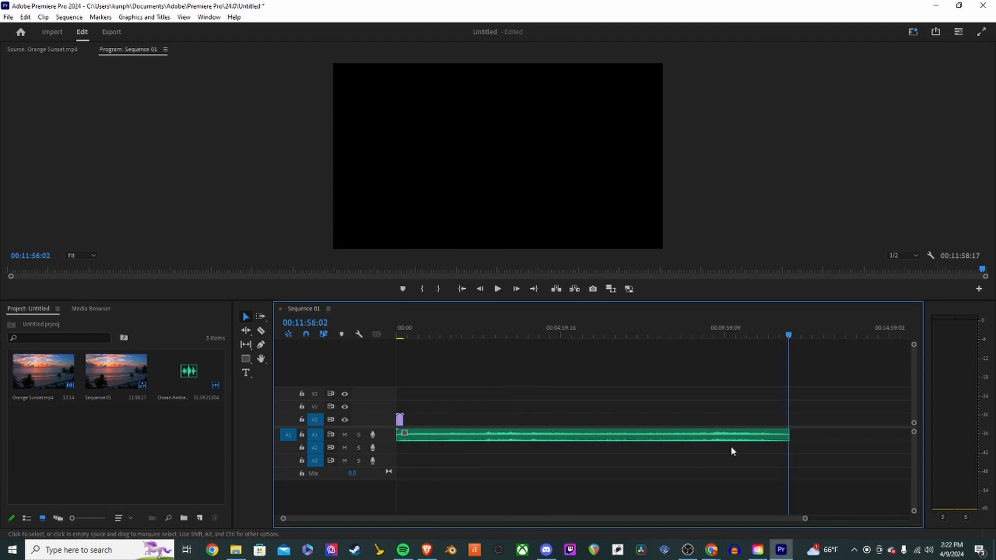
{"action": "left_click", "coordinate": [398, 338]}
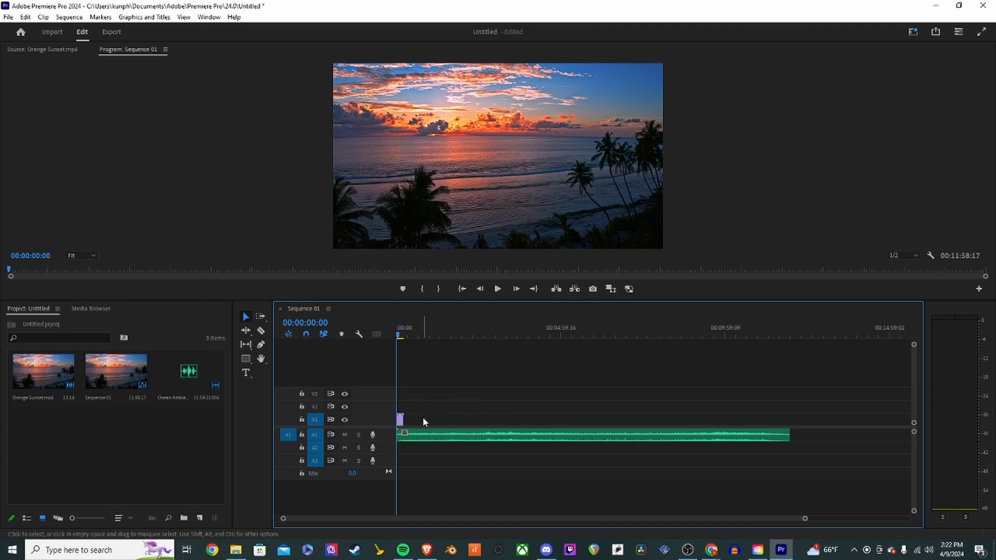
- Split the Ocean Ambience audio with the Razor tool where the Orange Sunset clip ends
{"action": "key", "text": "equal"}
{"action": "key", "text": "equal"}
{"action": "key", "text": "equal"}
{"action": "key", "text": "equal"}
{"action": "key", "text": "equal"}
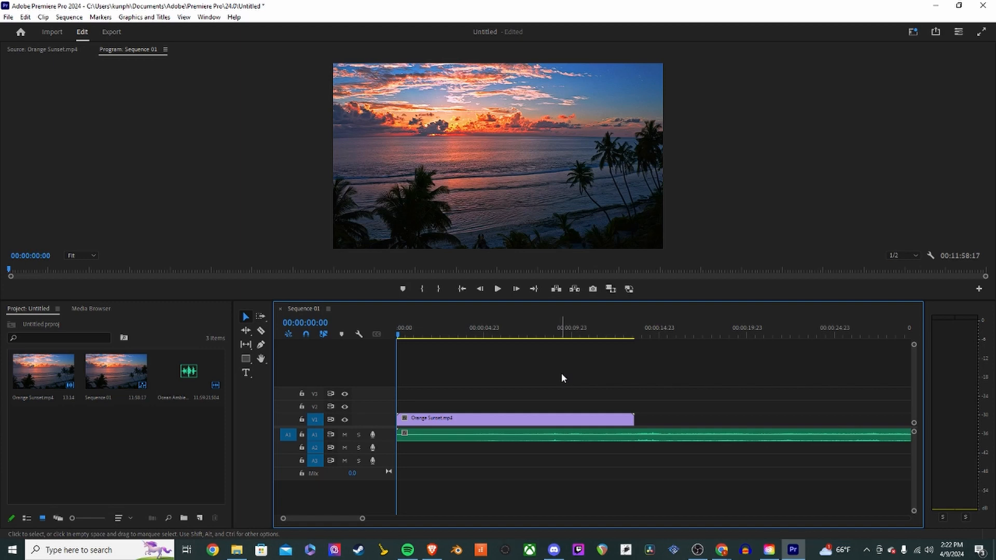
{"action": "key", "text": "c"}
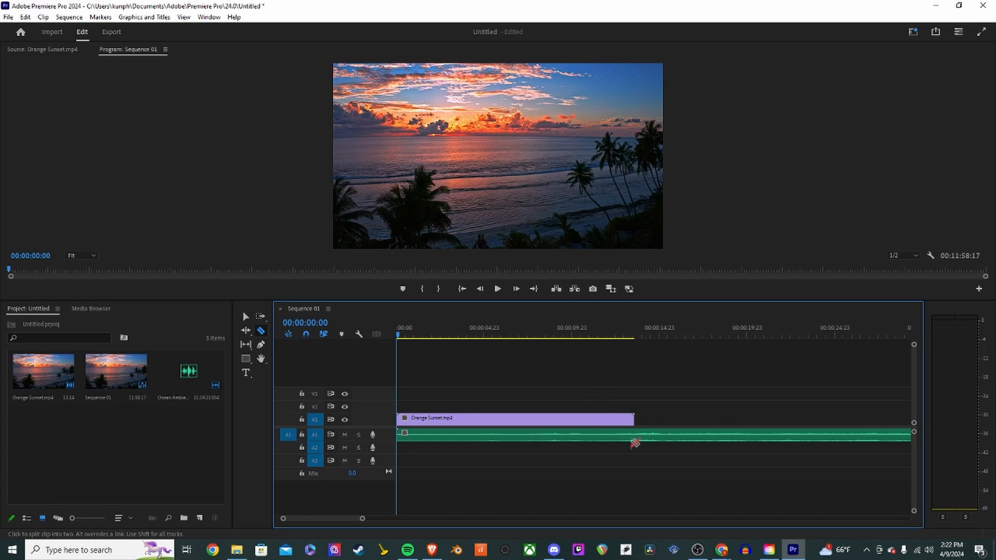
{"action": "left_click", "coordinate": [639, 437]}
{"action": "key", "text": "v"}
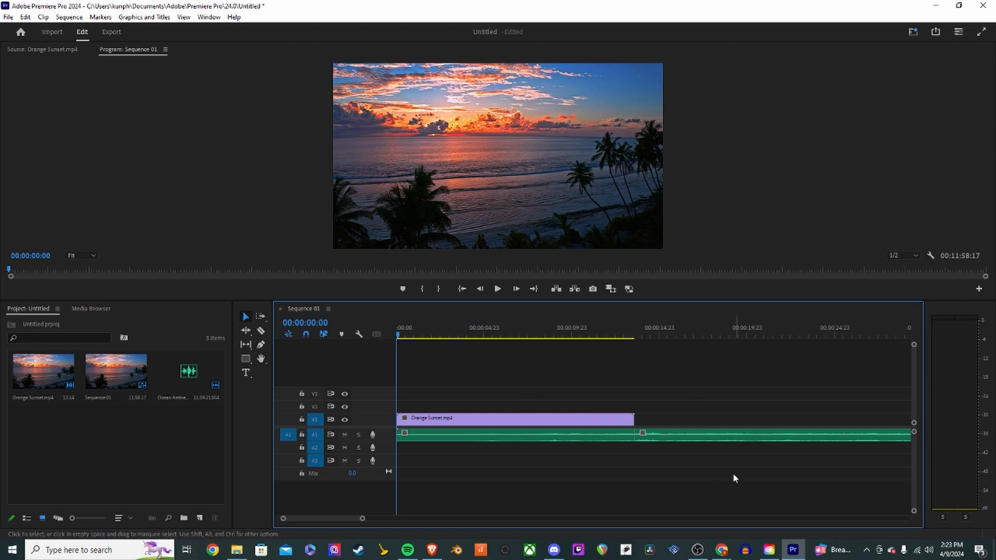
{"action": "left_click", "coordinate": [584, 421]}
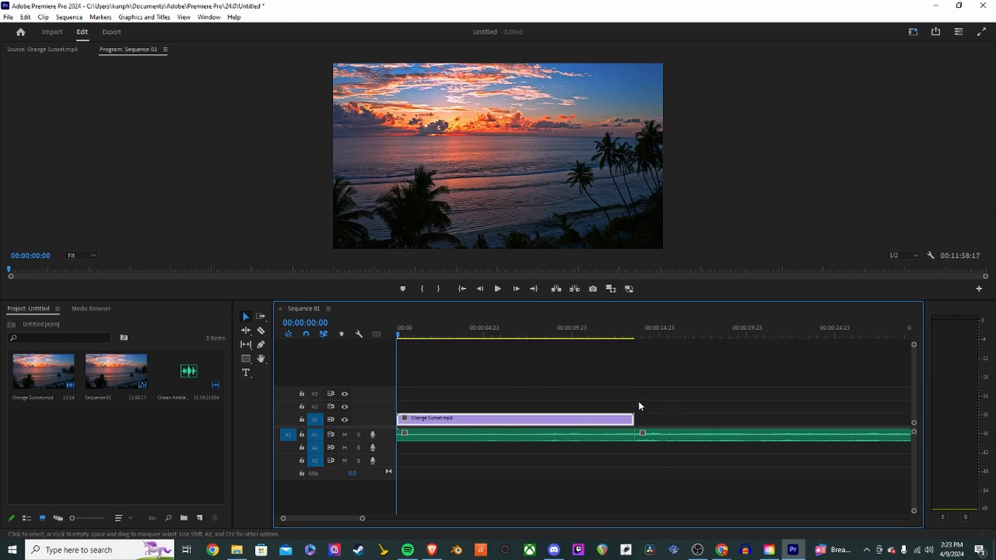
{"action": "left_click", "coordinate": [493, 214]}
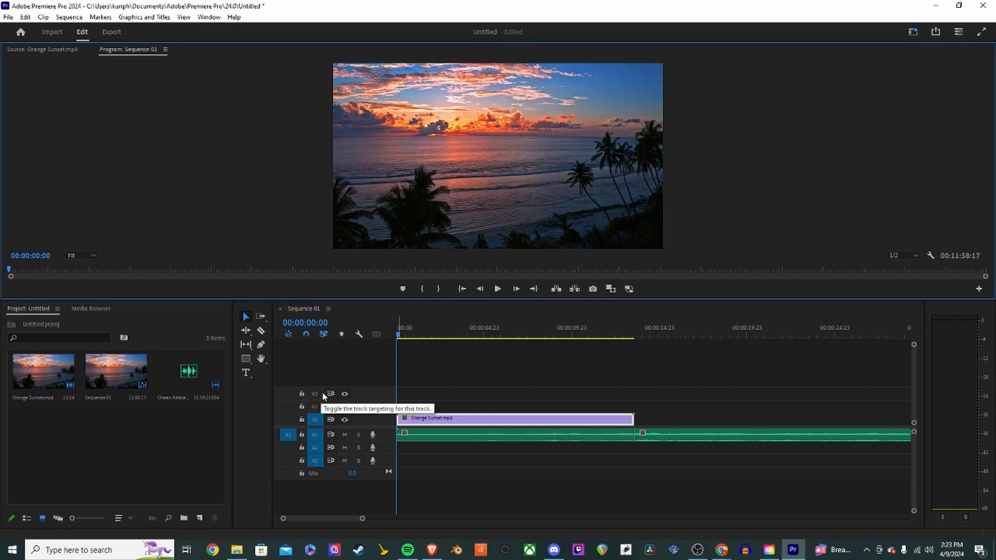
{"action": "key", "text": "c"}
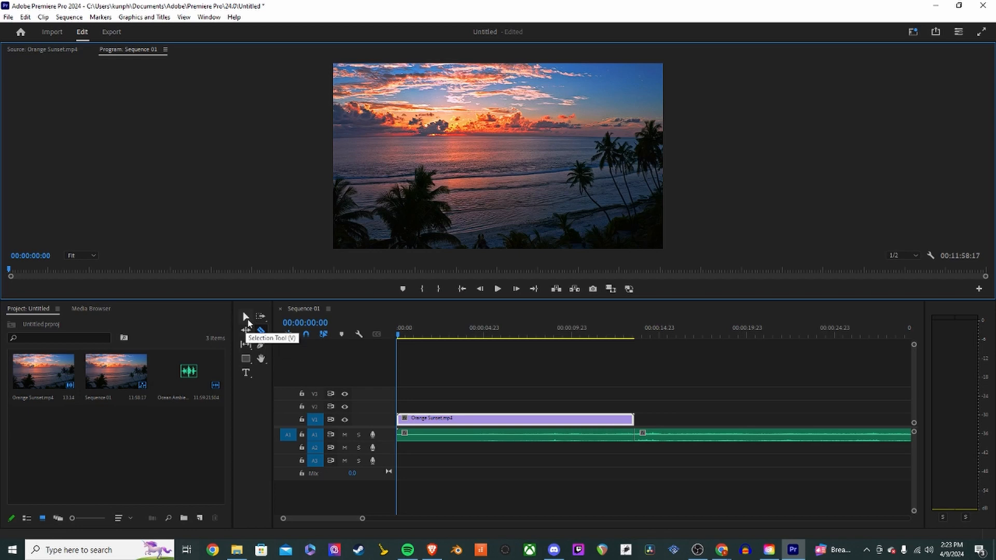
{"action": "left_click", "coordinate": [247, 319]}
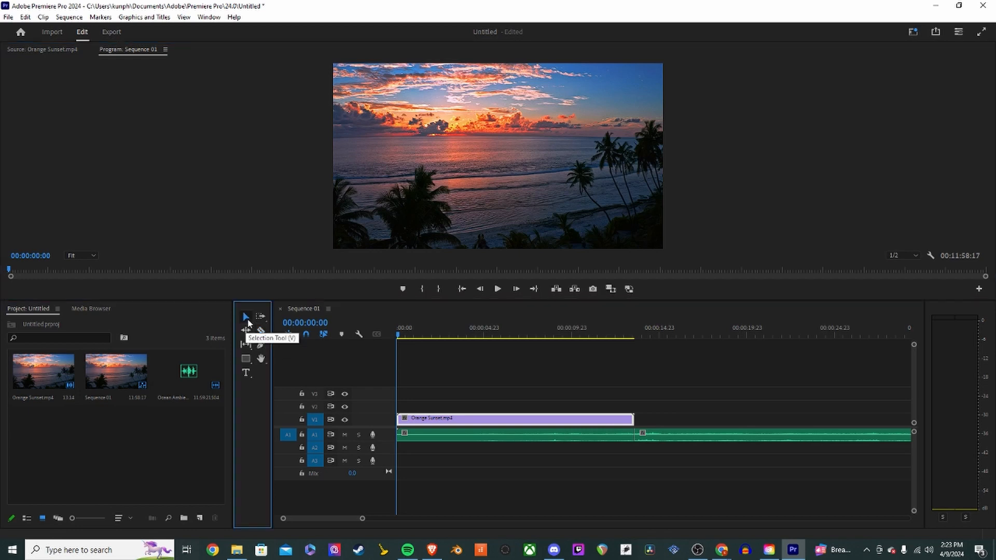
{"action": "left_click", "coordinate": [590, 394]}
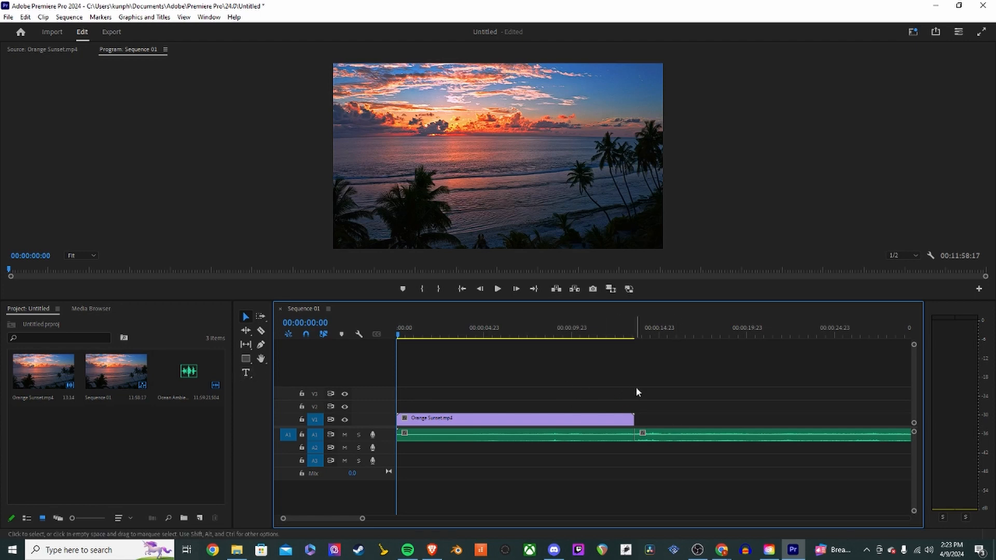
- Delete the ocean audio segment that follows the cut at the end of the video clip
{"action": "left_click", "coordinate": [646, 435]}
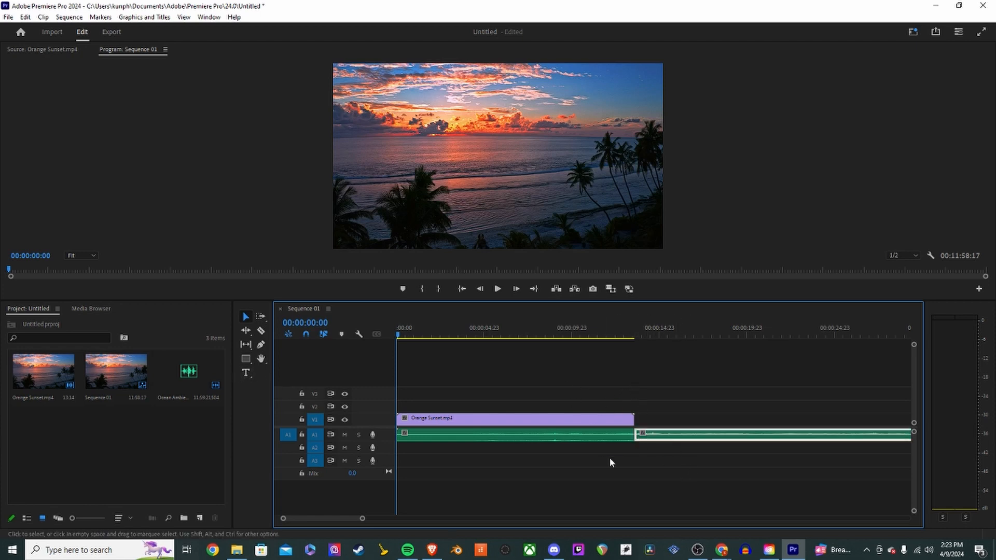
{"action": "left_click", "coordinate": [606, 437]}
{"action": "left_click", "coordinate": [643, 436]}
{"action": "left_click", "coordinate": [608, 439]}
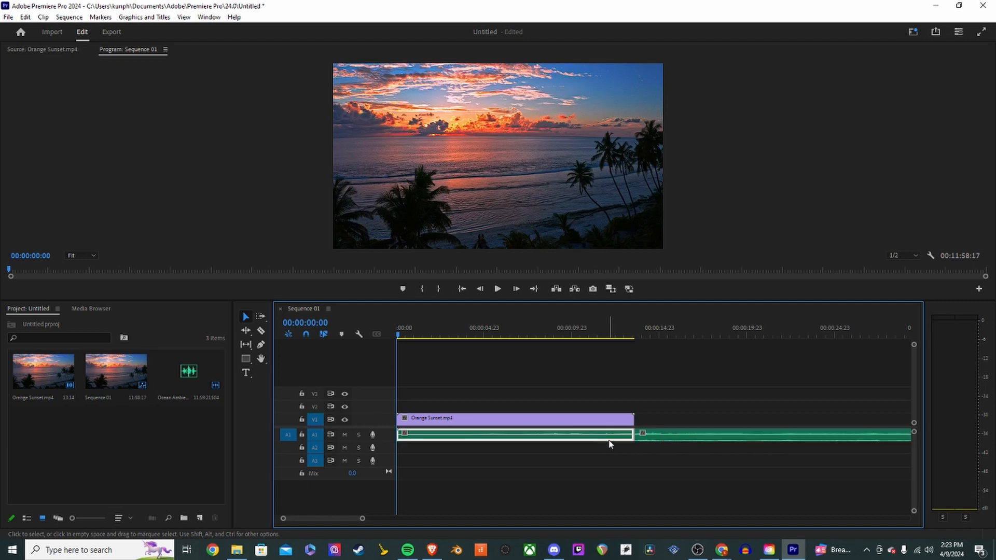
{"action": "left_click", "coordinate": [661, 437]}
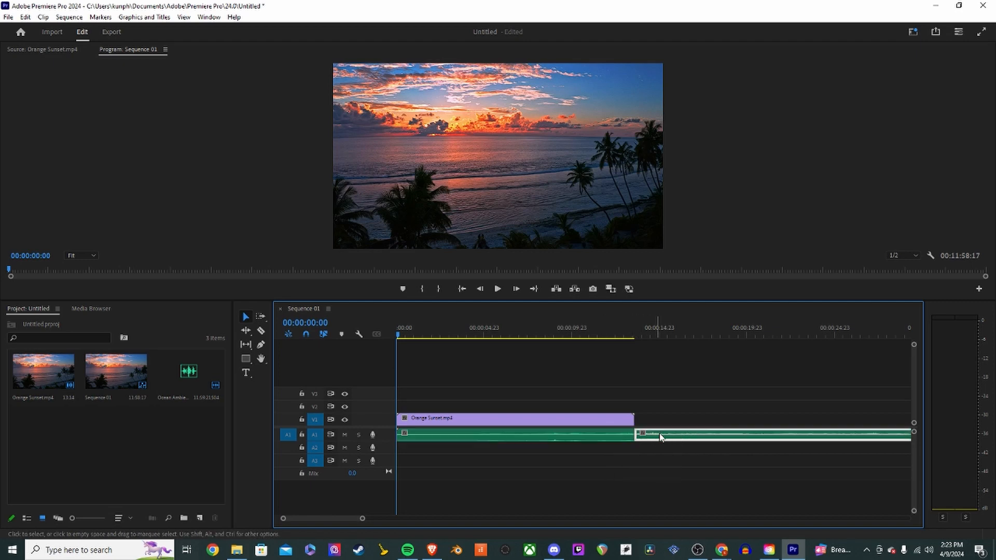
{"action": "left_click_drag", "start_coordinate": [660, 437], "coordinate": [706, 439]}
{"action": "key", "text": "Delete"}
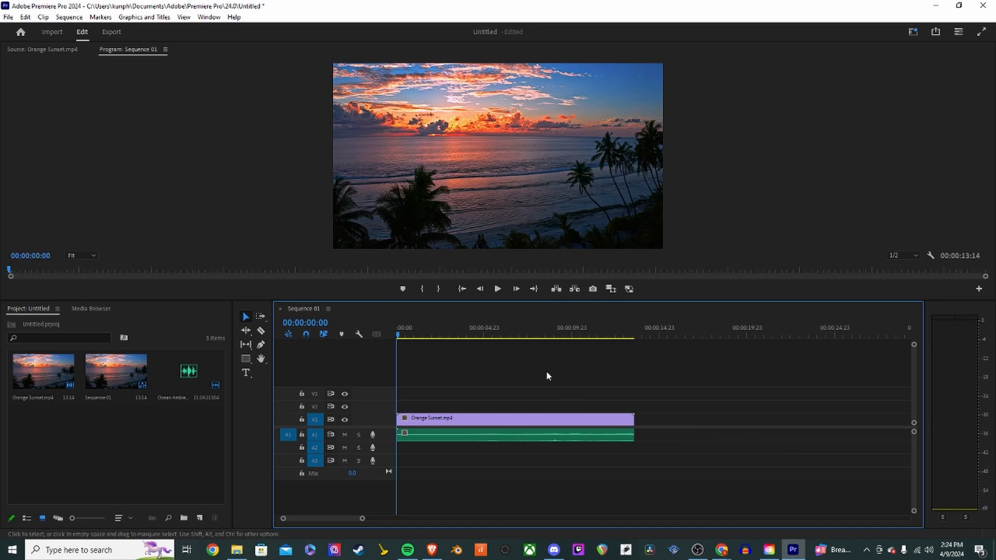
- Restore the deleted audio segment, butt it against the first part and join the two with Join Through Edits
{"action": "mouse_move", "coordinate": [464, 337]}
{"action": "left_mouse_down"}
{"action": "mouse_move", "coordinate": [622, 347]}
{"action": "mouse_move", "coordinate": [451, 348]}
{"action": "left_mouse_up"}
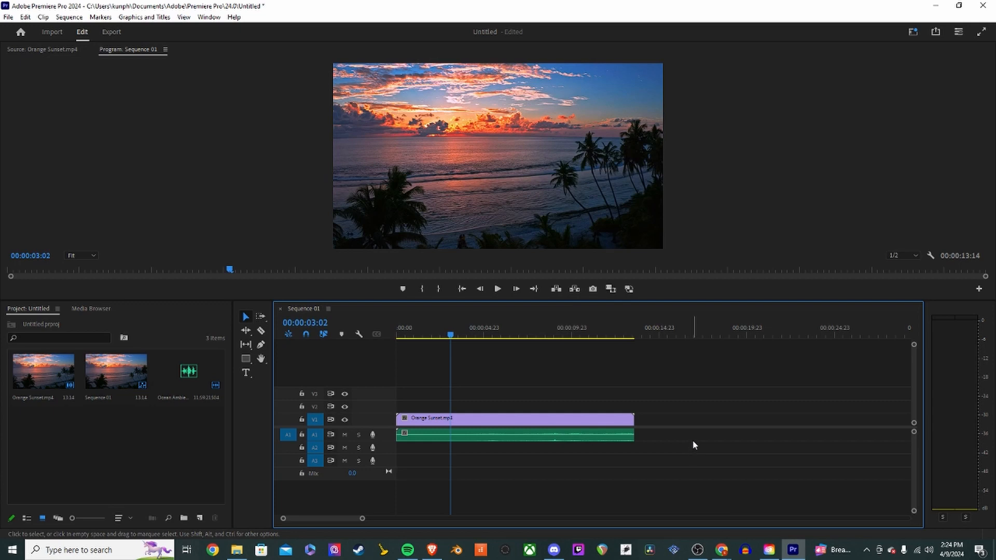
{"action": "key", "text": "ctrl+z"}
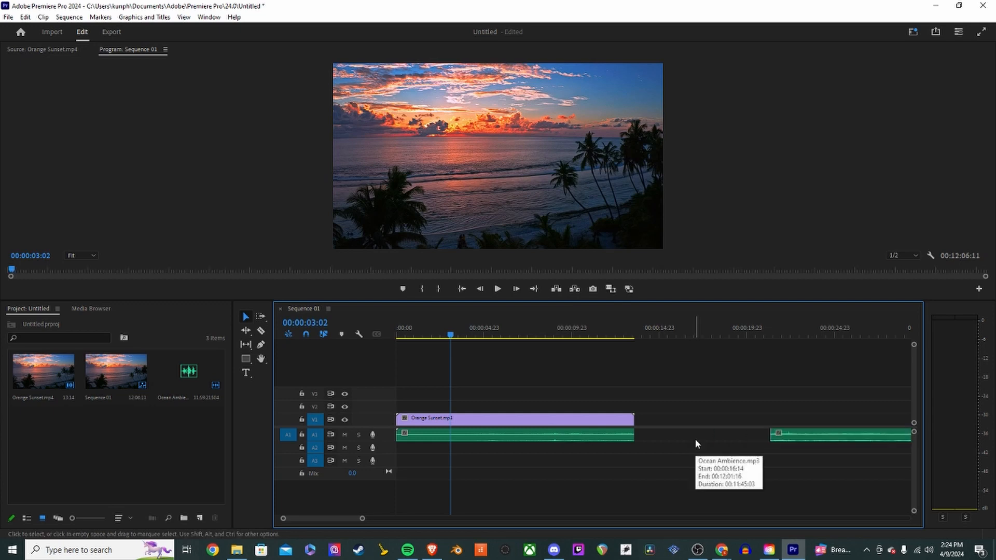
{"action": "left_click_drag", "start_coordinate": [696, 440], "coordinate": [644, 440]}
{"action": "right_click", "coordinate": [636, 436]}
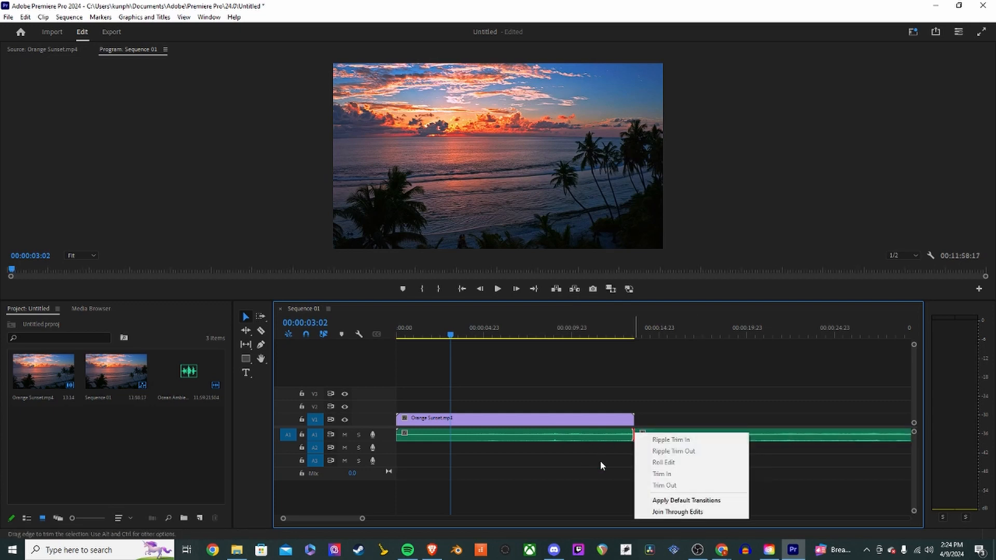
{"action": "left_click", "coordinate": [683, 512]}
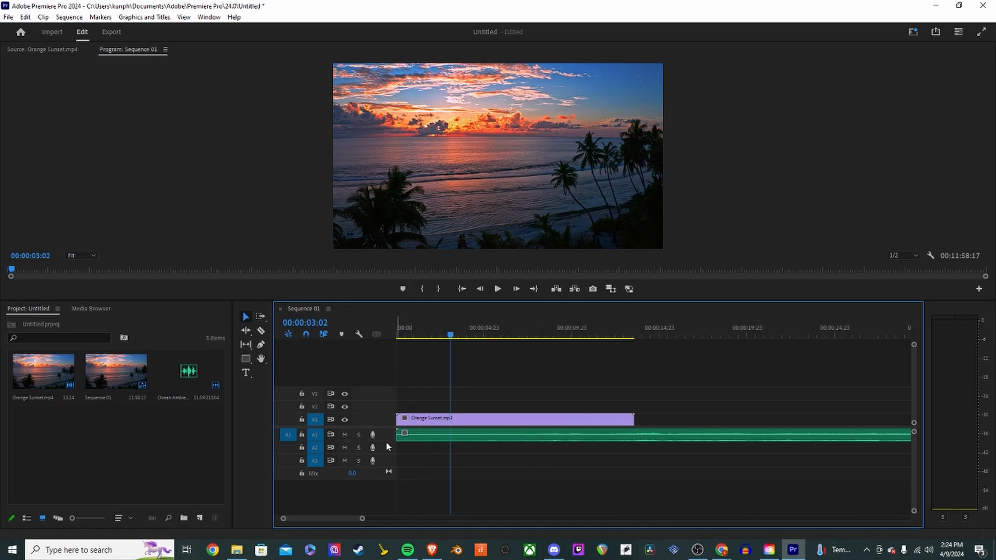
- Move the ocean audio clip to start about 1.5 seconds into the sequence
{"action": "scroll", "coordinate": [428, 442], "scroll_direction": "up", "scroll_amount": 10}
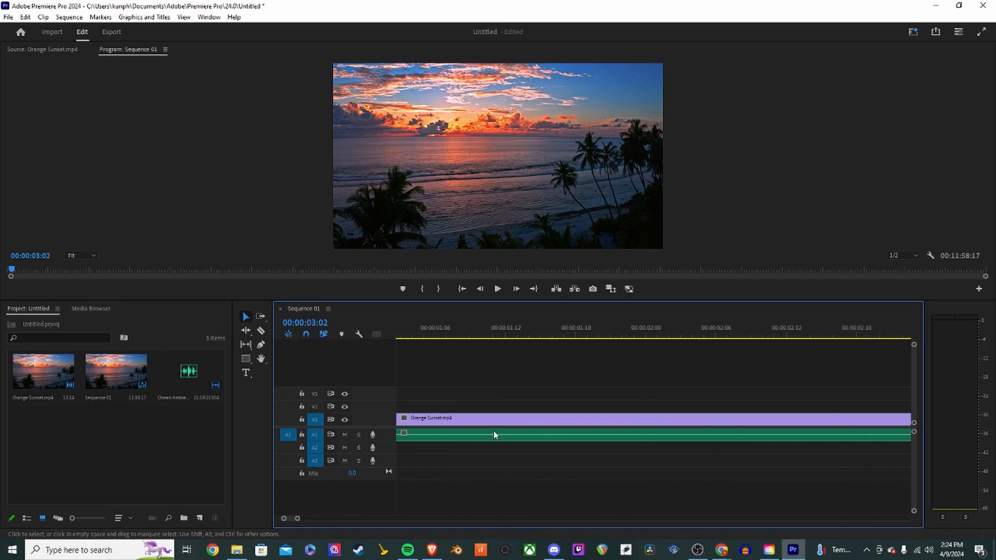
{"action": "left_click", "coordinate": [402, 334]}
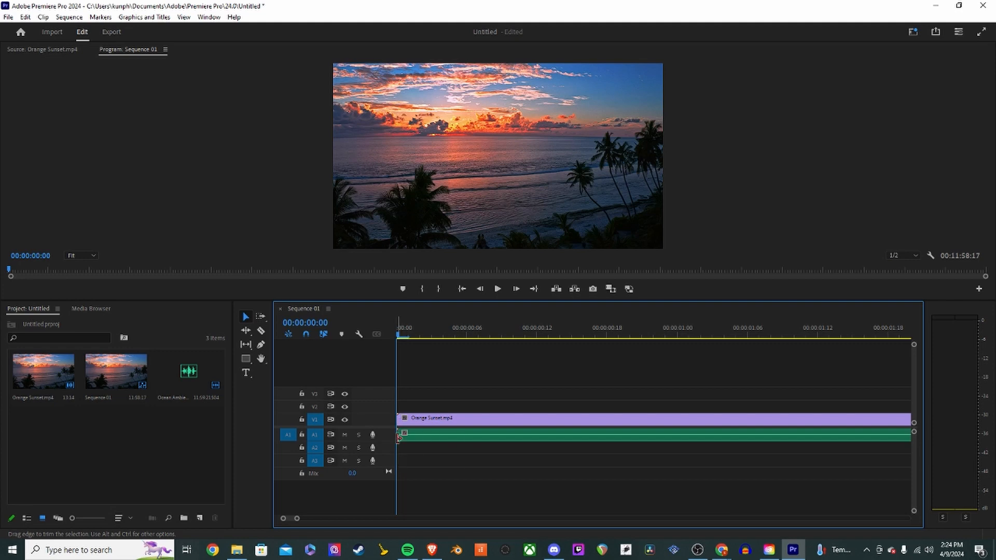
{"action": "left_click", "coordinate": [474, 420]}
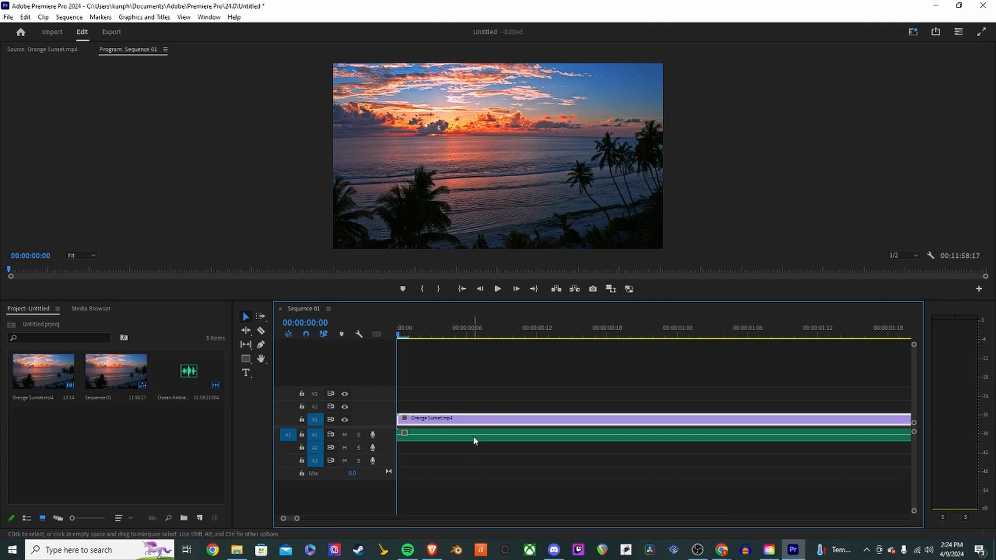
{"action": "left_click", "coordinate": [474, 437]}
{"action": "left_click", "coordinate": [438, 418]}
{"action": "left_click", "coordinate": [460, 438]}
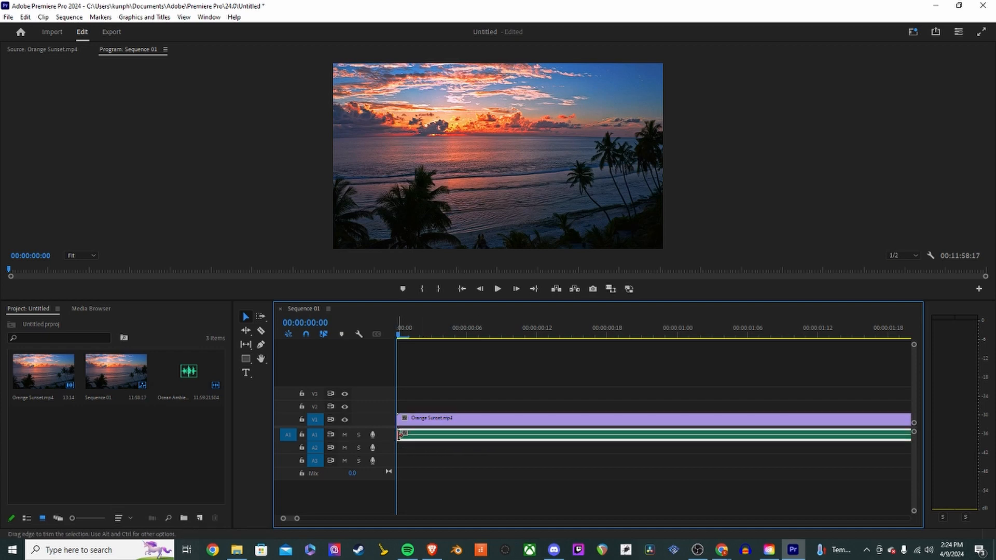
{"action": "left_click_drag", "start_coordinate": [400, 435], "coordinate": [840, 437]}
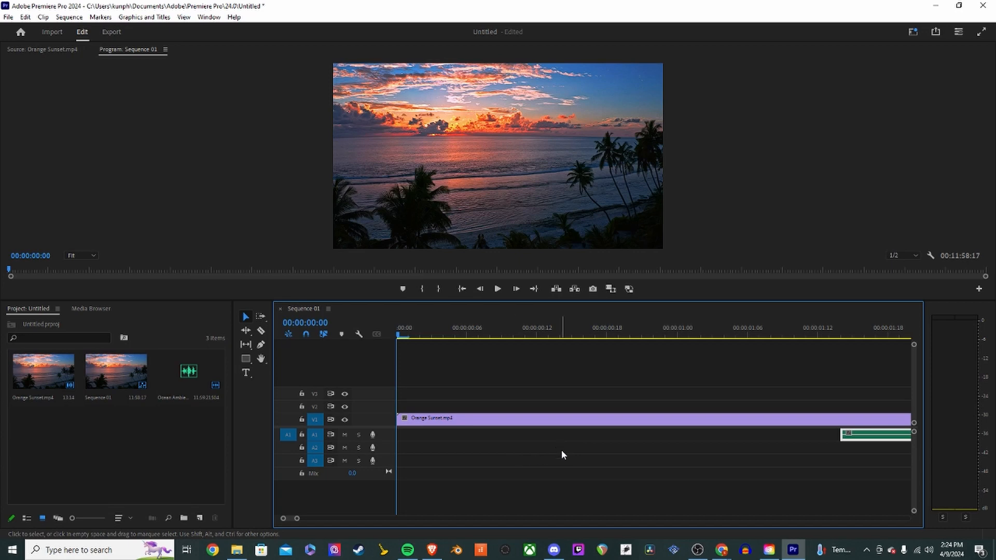
- Move the ocean audio clip back to the start of track A1
{"action": "key", "text": "minus"}
{"action": "key", "text": "minus"}
{"action": "key", "text": "minus"}
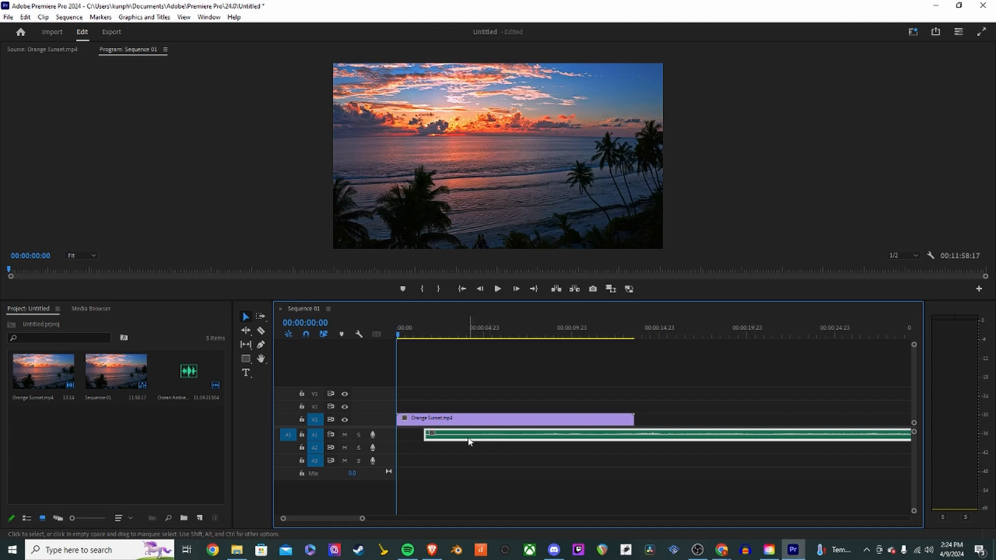
{"action": "left_click_drag", "start_coordinate": [451, 434], "coordinate": [423, 435]}
- Split the ocean audio at the end of the Orange Sunset clip and undo the split
{"action": "key", "text": "c"}
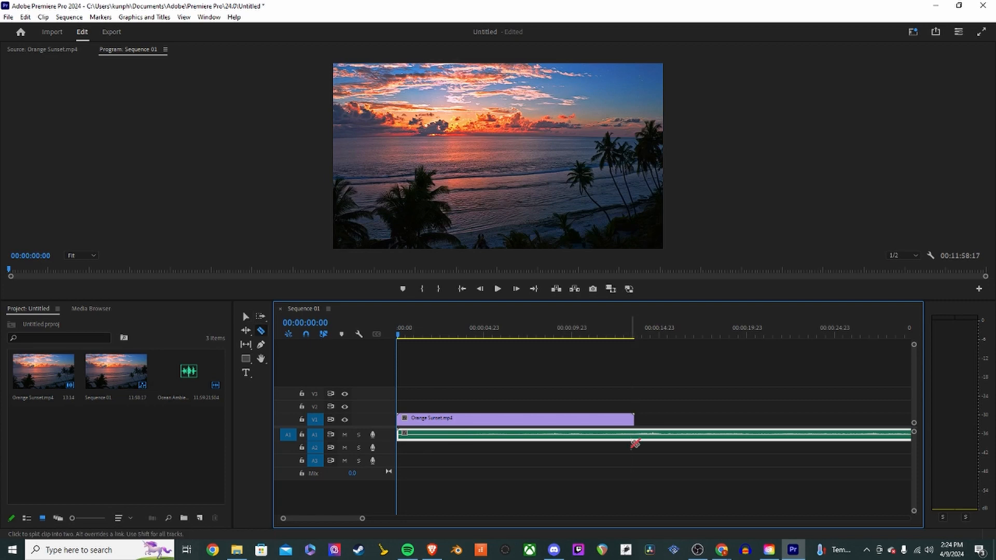
{"action": "left_click", "coordinate": [633, 435]}
{"action": "key", "text": "ctrl+z"}
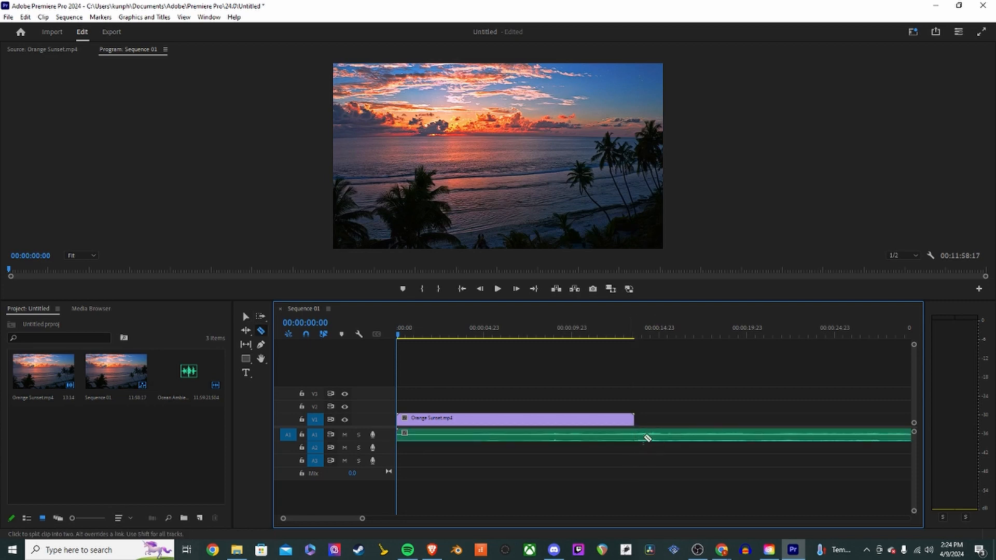
{"action": "key", "text": "v"}
{"action": "scroll", "coordinate": [567, 437], "scroll_direction": "down", "scroll_amount": 5}
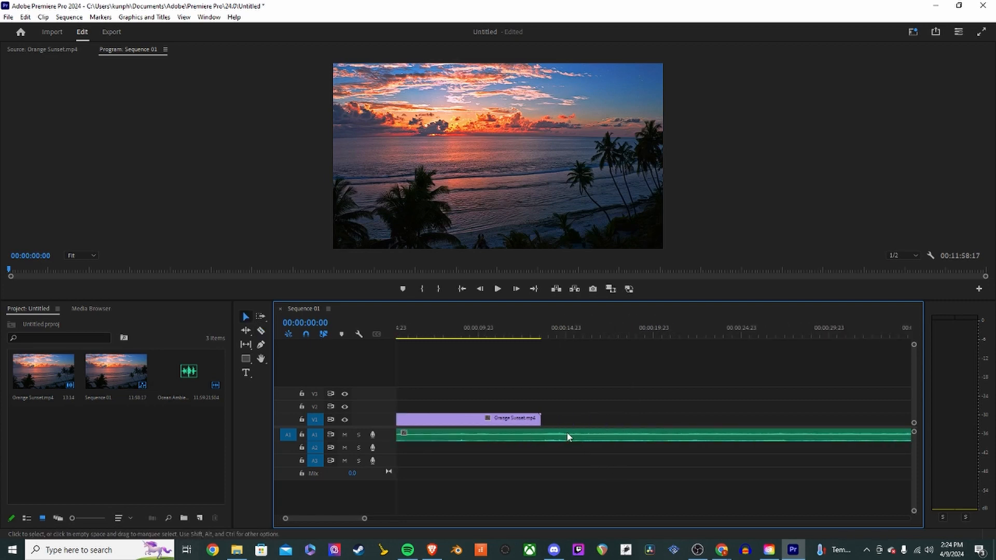
{"action": "scroll", "coordinate": [568, 436], "scroll_direction": "up", "scroll_amount": 3}
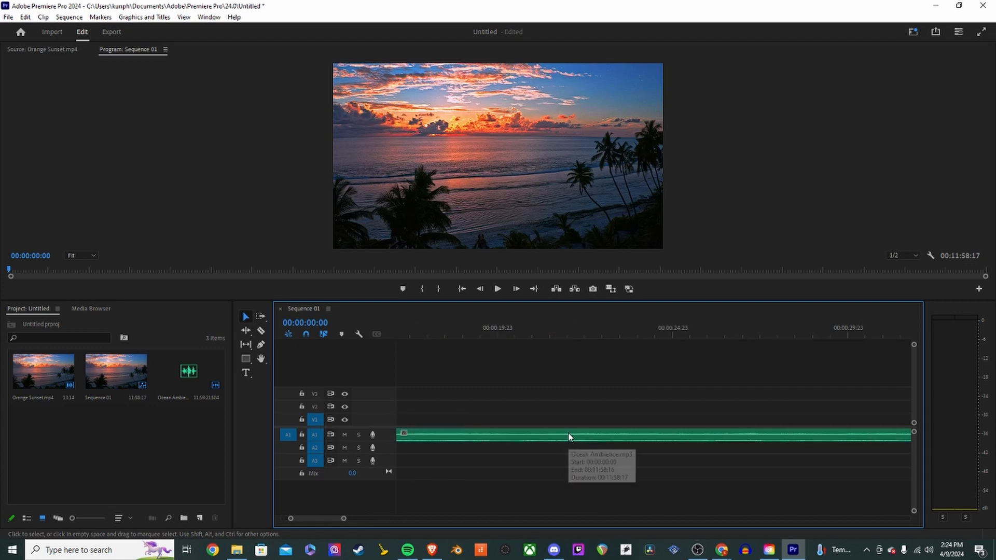
- Trim the ocean audio clip's end back to the end of the Orange Sunset clip, about 13 seconds
{"action": "scroll", "coordinate": [568, 436], "scroll_direction": "down", "scroll_amount": 7}
{"action": "scroll", "coordinate": [761, 452], "scroll_direction": "down", "scroll_amount": 4}
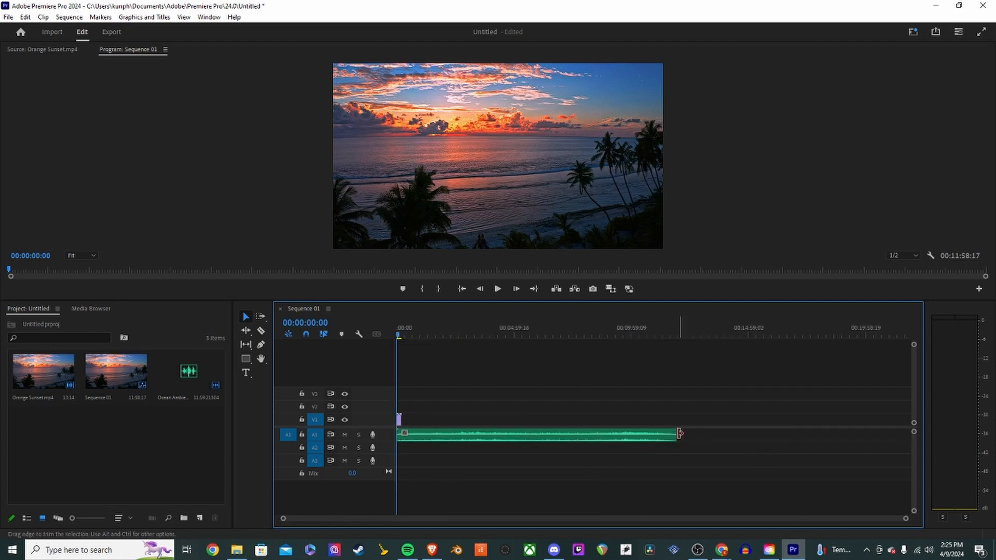
{"action": "left_click_drag", "start_coordinate": [675, 435], "coordinate": [402, 441]}
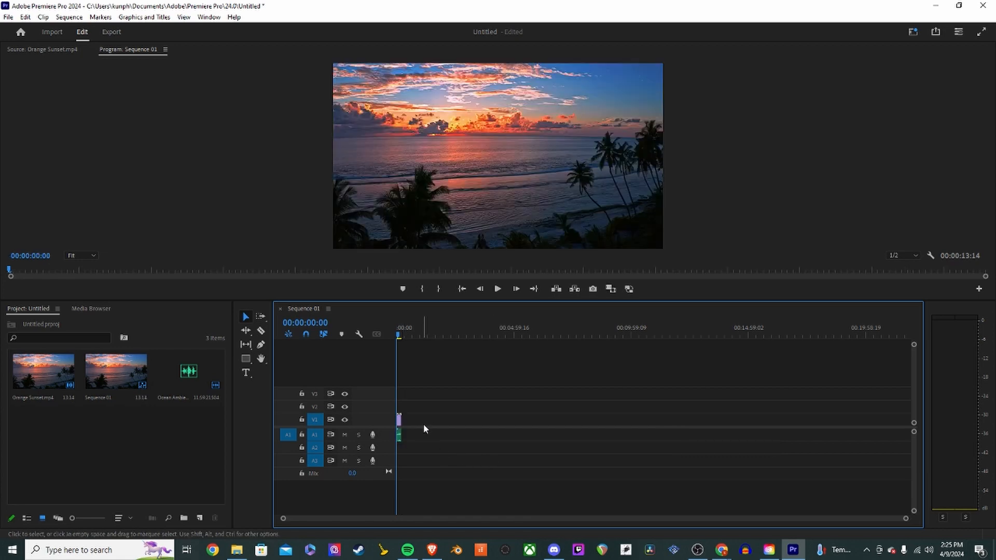
{"action": "scroll", "coordinate": [424, 425], "scroll_direction": "up", "scroll_amount": 10}
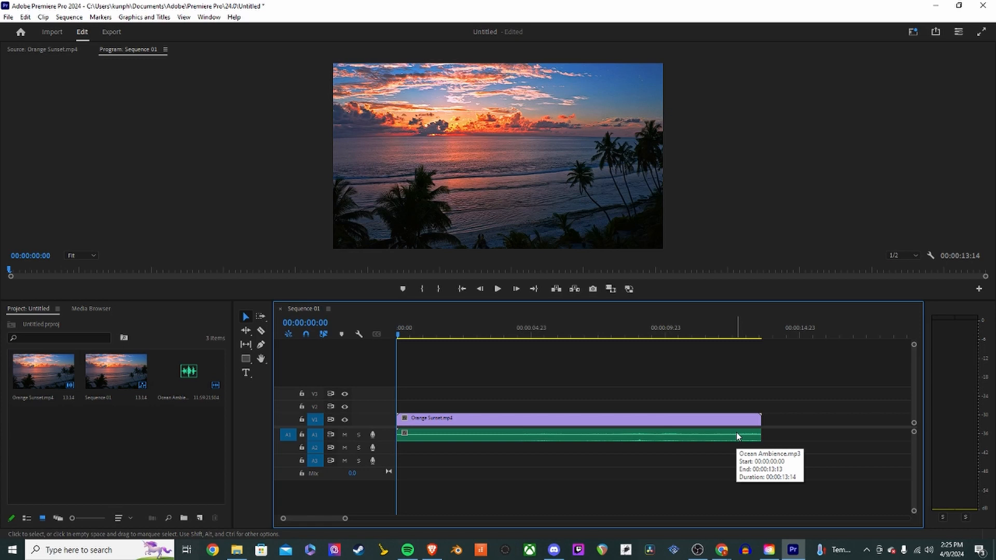
- Split the ocean audio into several pieces with the Razor tool and move two of the segments
{"action": "key", "text": "c"}
{"action": "left_click", "coordinate": [602, 435]}
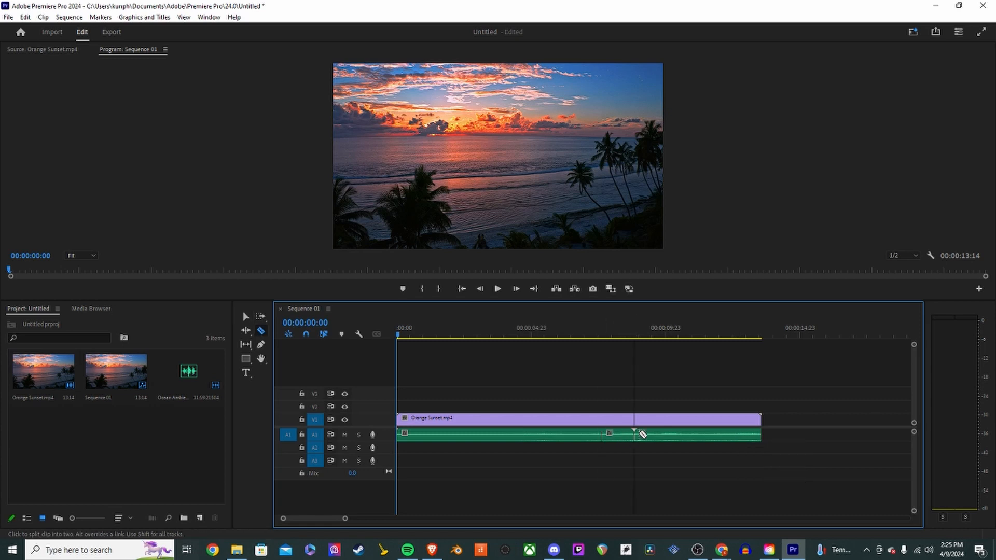
{"action": "left_click", "coordinate": [660, 434]}
{"action": "left_click", "coordinate": [555, 436]}
{"action": "key", "text": "v"}
{"action": "left_click", "coordinate": [592, 431]}
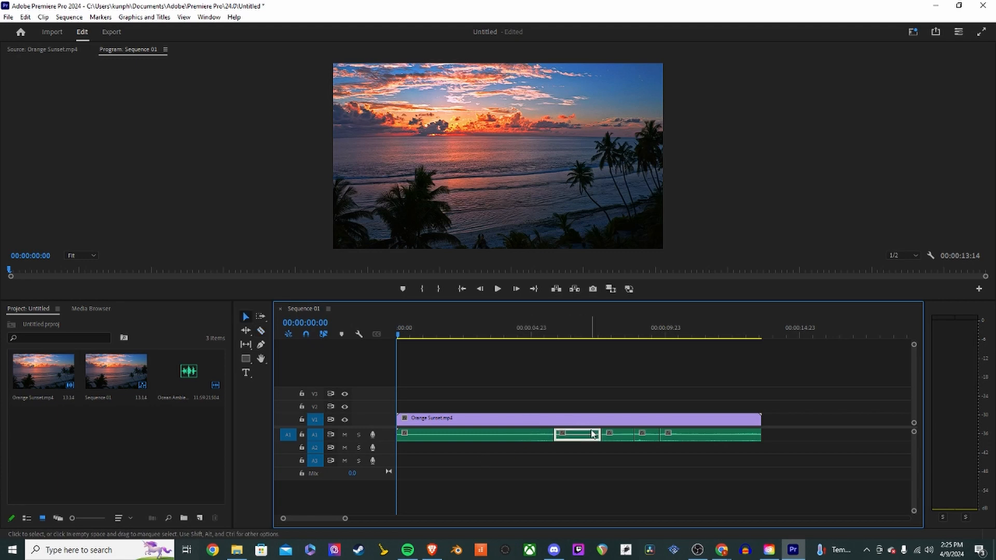
{"action": "mouse_move", "coordinate": [594, 435]}
{"action": "left_mouse_down"}
{"action": "mouse_move", "coordinate": [651, 434]}
{"action": "mouse_move", "coordinate": [574, 436]}
{"action": "left_mouse_up"}
{"action": "left_click_drag", "start_coordinate": [688, 434], "coordinate": [620, 436]}
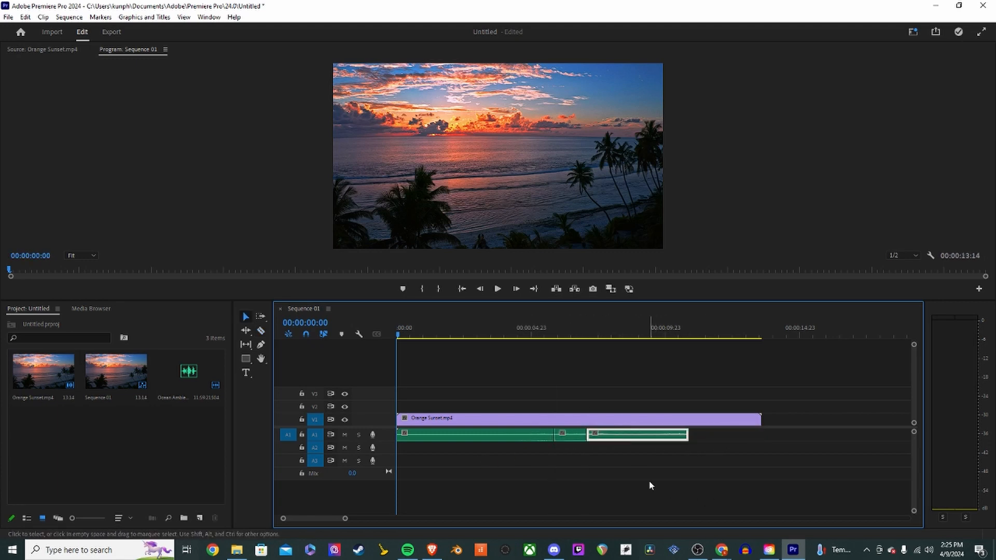
{"action": "left_click", "coordinate": [628, 449]}
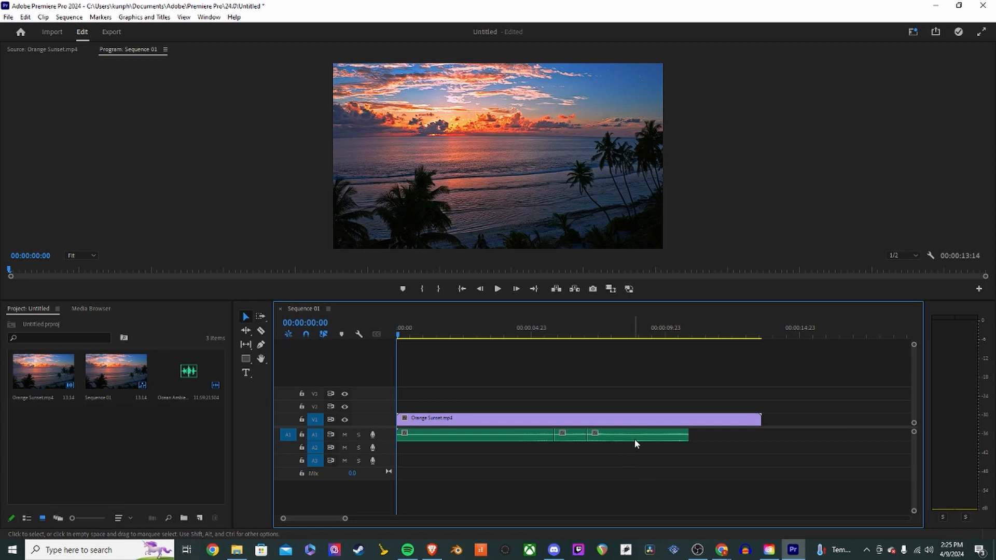
- Undo the recent splits, segment moves and trim of the ocean audio
{"action": "key", "text": "ctrl+z"}
{"action": "key", "text": "ctrl+z"}
{"action": "key", "text": "ctrl+z"}
{"action": "key", "text": "ctrl+z"}
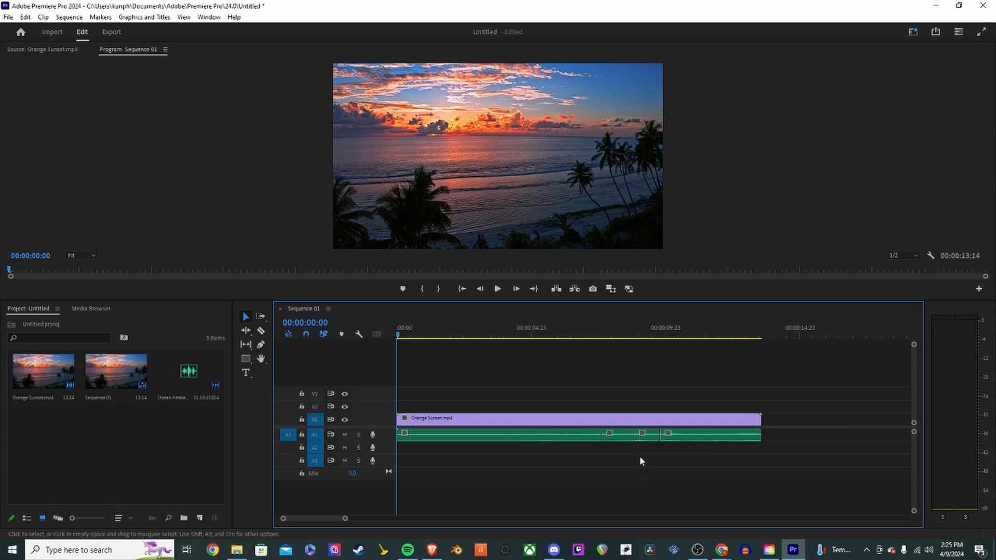
{"action": "key", "text": "ctrl+z"}
{"action": "key", "text": "ctrl+z"}
- Trim the ocean audio clip's end once more and undo that trim
{"action": "key", "text": "minus"}
{"action": "key", "text": "minus"}
{"action": "key", "text": "minus"}
{"action": "key", "text": "minus"}
{"action": "key", "text": "minus"}
{"action": "key", "text": "minus"}
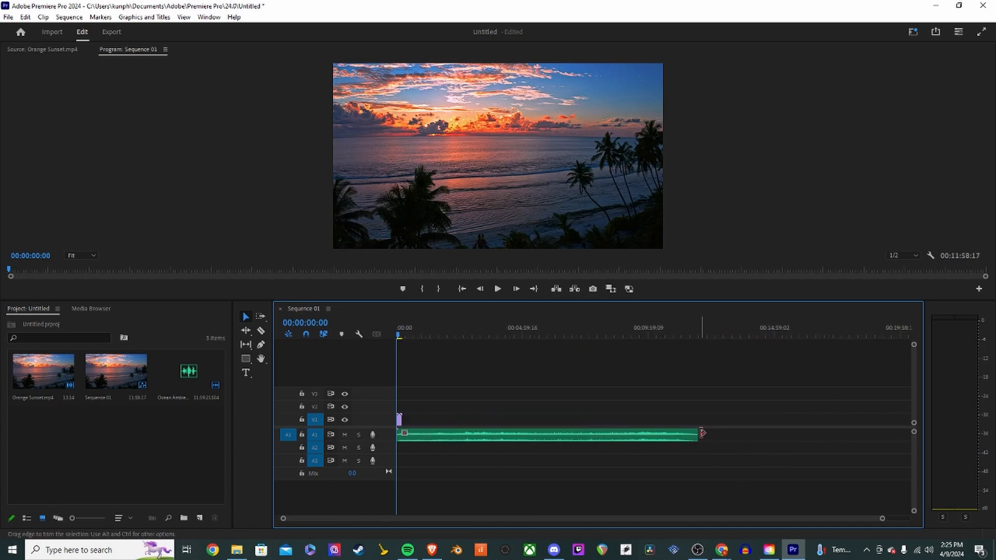
{"action": "left_click_drag", "start_coordinate": [698, 435], "coordinate": [497, 438]}
{"action": "key", "text": "ctrl+z"}
{"action": "key", "text": "ctrl+z"}
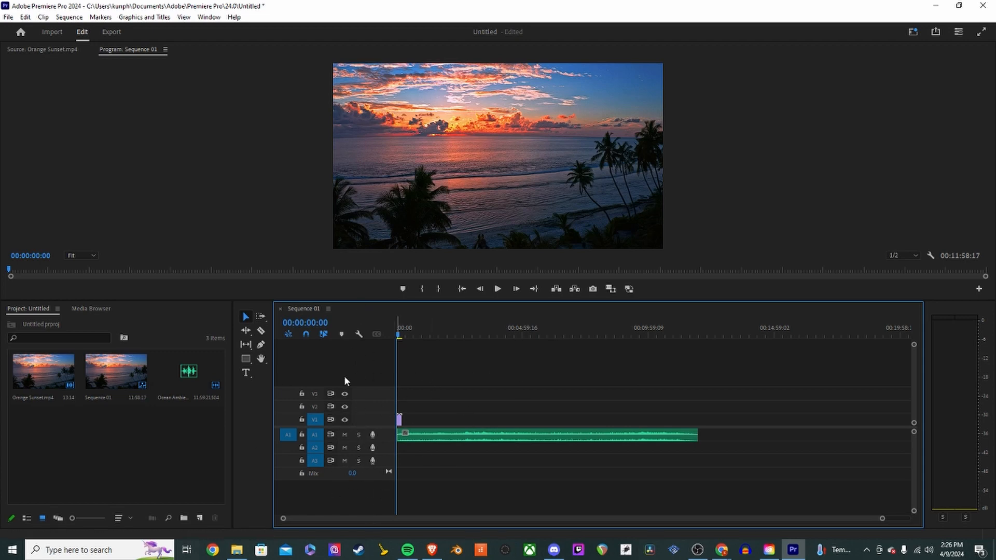
- Delete the empty video tracks V3 and V2 and the empty audio track A3
{"action": "right_click", "coordinate": [370, 394]}
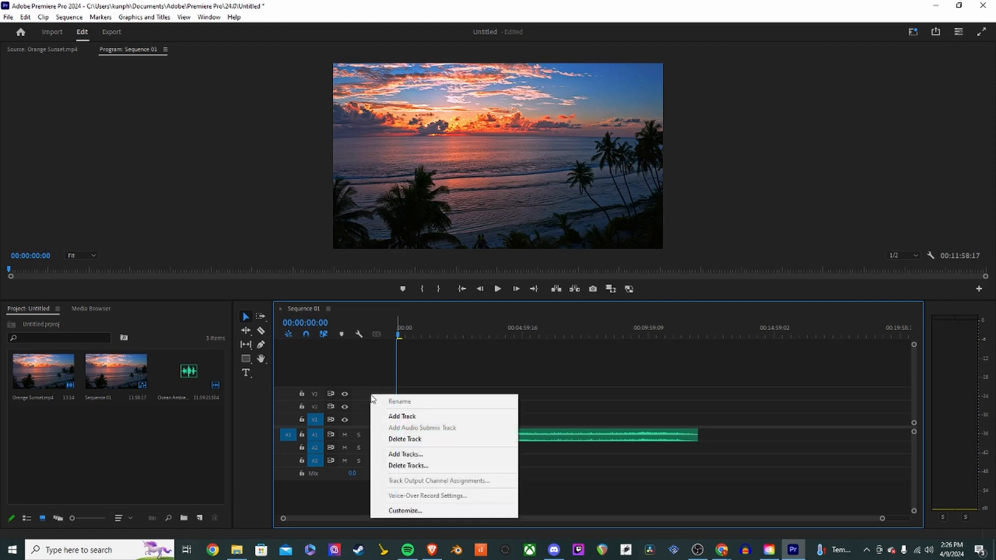
{"action": "left_click", "coordinate": [382, 364]}
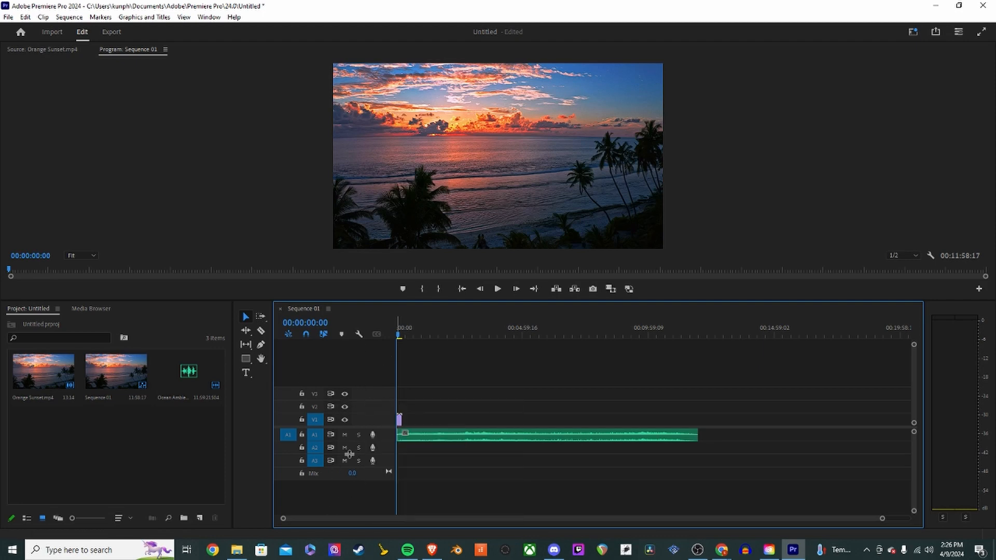
{"action": "right_click", "coordinate": [366, 394]}
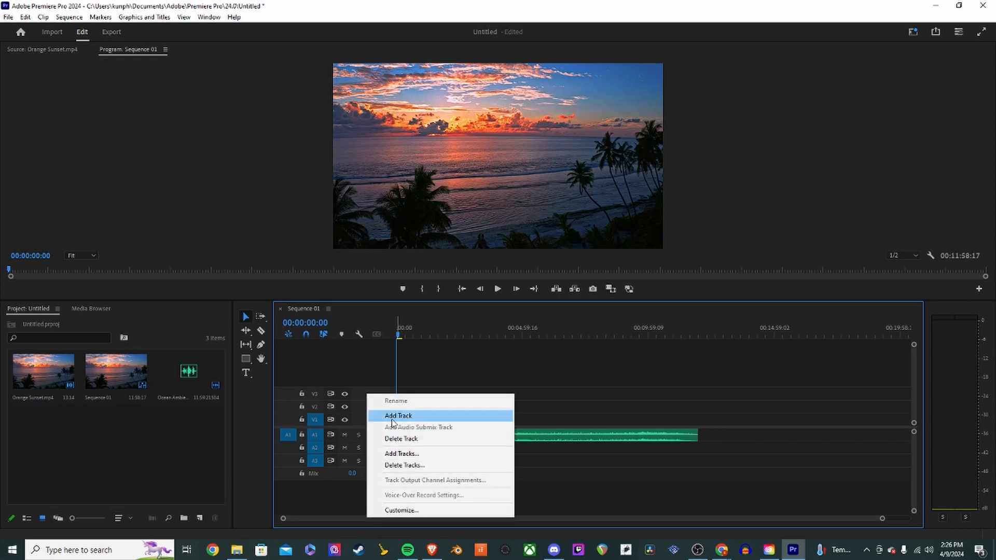
{"action": "left_click", "coordinate": [395, 439]}
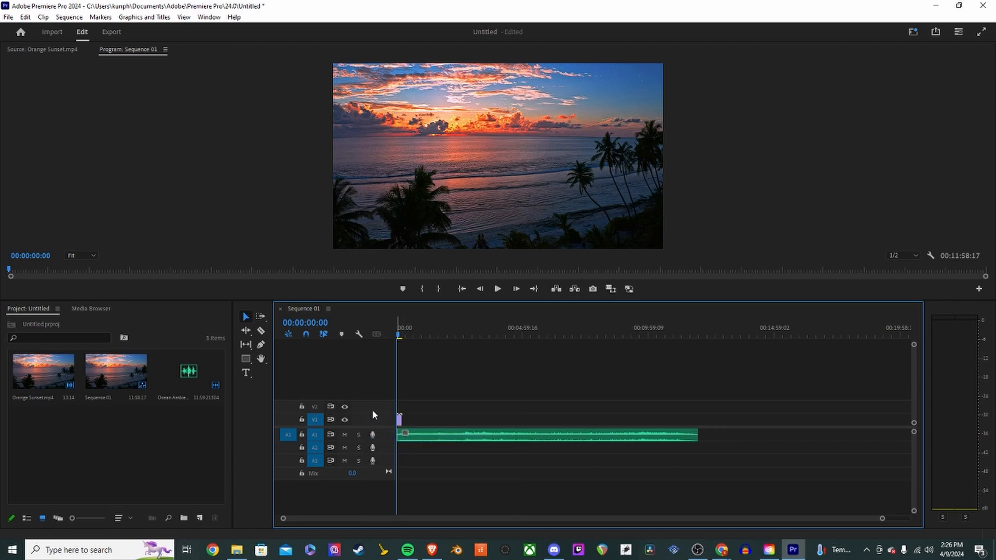
{"action": "right_click", "coordinate": [368, 407]}
{"action": "left_click", "coordinate": [394, 447]}
{"action": "right_click", "coordinate": [382, 463]}
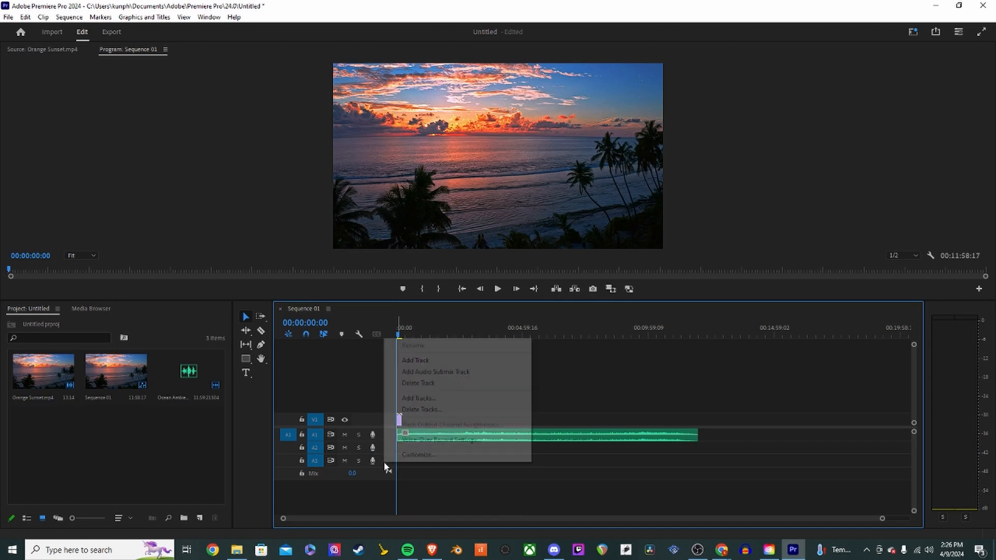
{"action": "left_click", "coordinate": [410, 383]}
- Delete the empty audio track A2, leaving only Video 1 and Audio 1
{"action": "right_click", "coordinate": [388, 446]}
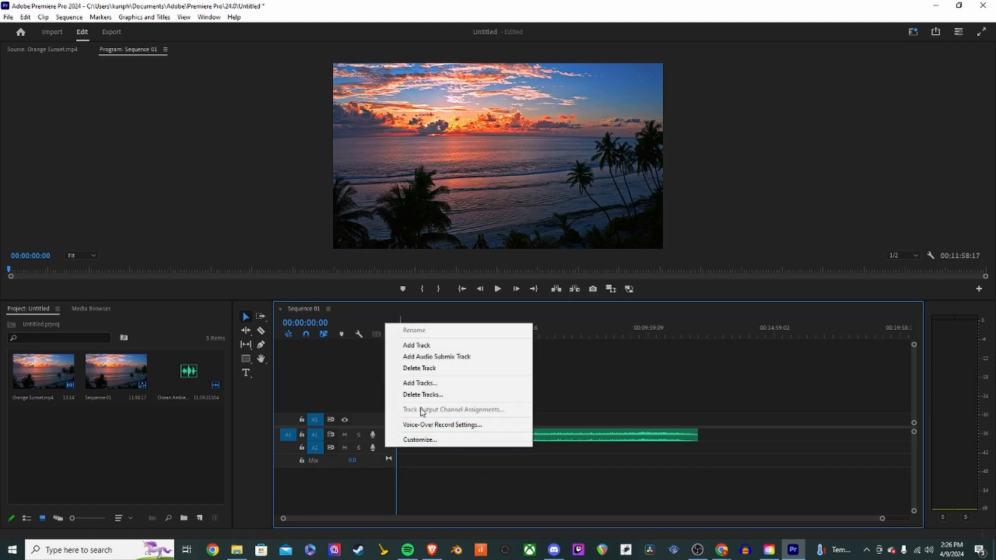
{"action": "left_click", "coordinate": [415, 394]}
{"action": "key", "text": "Escape"}
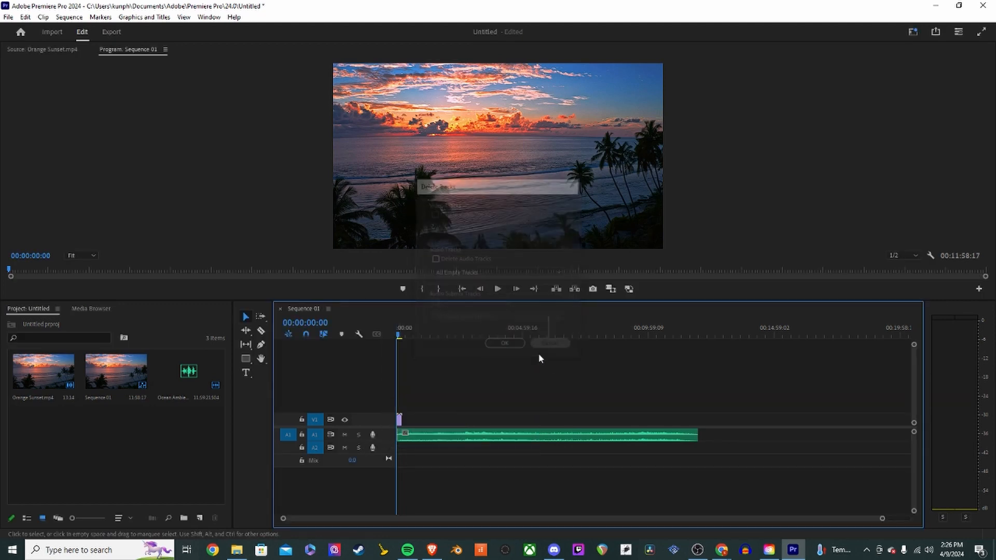
{"action": "right_click", "coordinate": [379, 444]}
{"action": "left_click", "coordinate": [444, 375]}
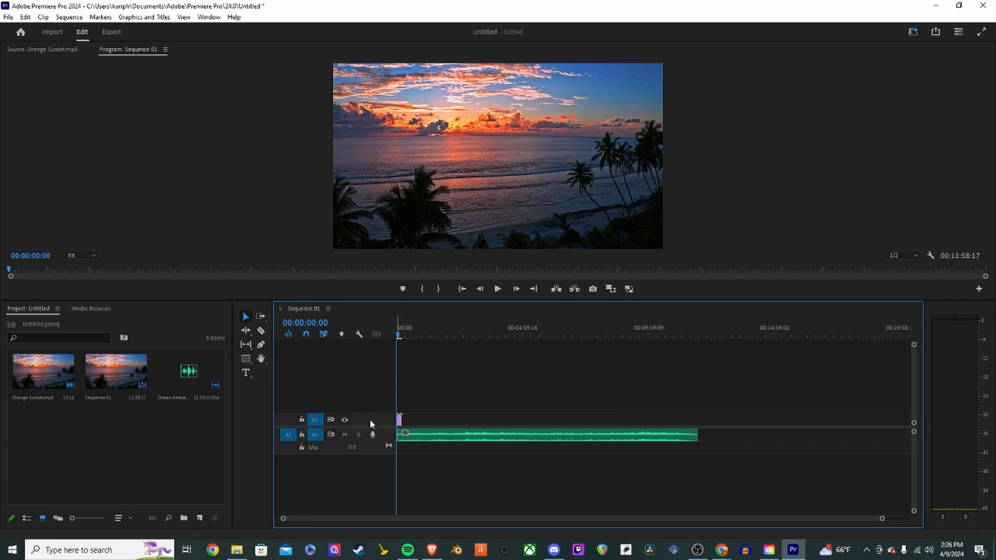
{"action": "right_click", "coordinate": [350, 407]}
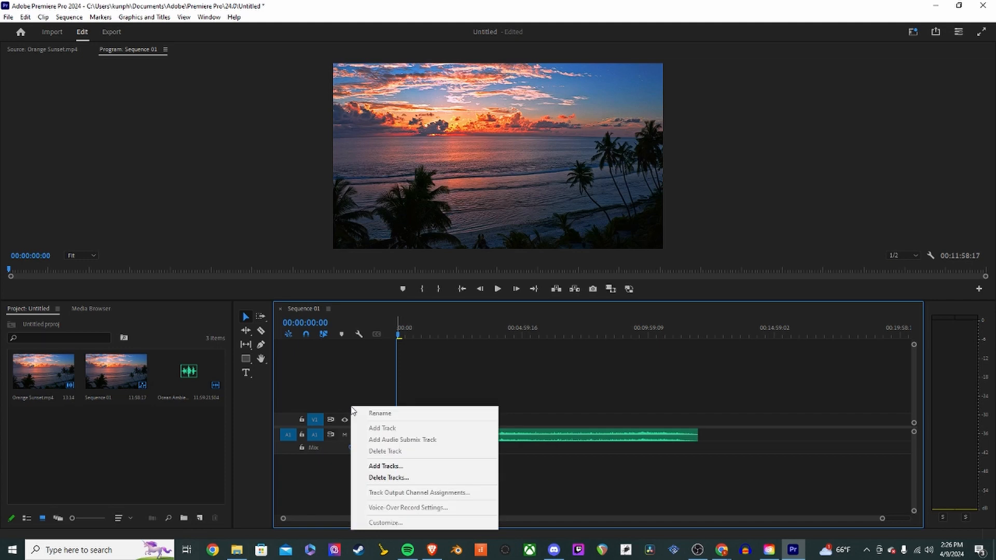
{"action": "left_click", "coordinate": [409, 466]}
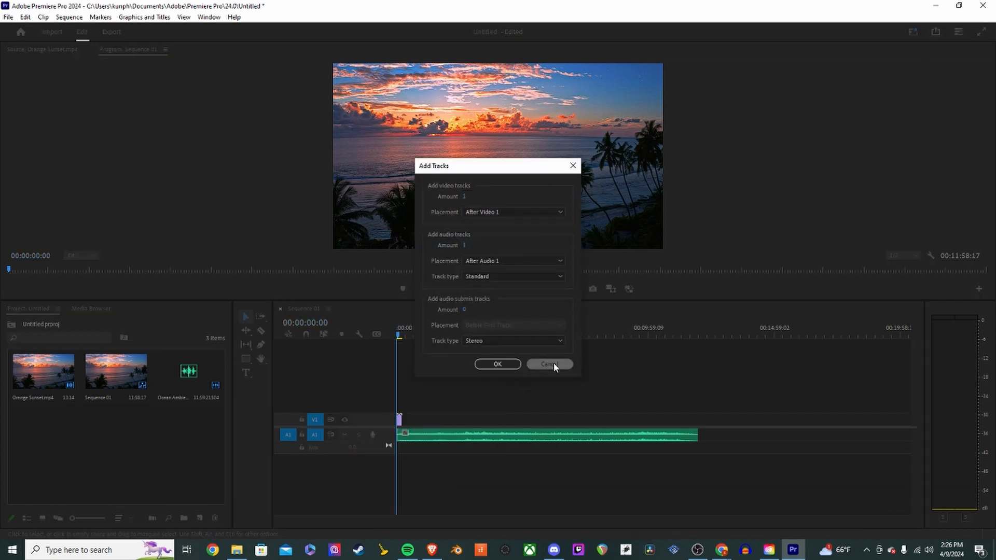
{"action": "left_click", "coordinate": [553, 363]}
- Add one video track and one audio track to the sequence with Add Tracks
{"action": "right_click", "coordinate": [333, 408]}
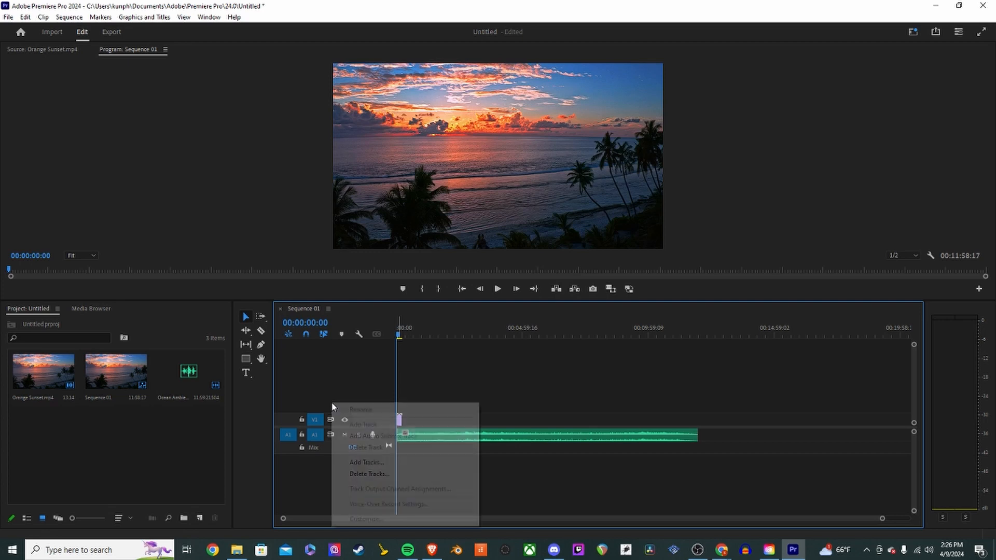
{"action": "left_click", "coordinate": [379, 466]}
{"action": "left_click", "coordinate": [498, 364]}
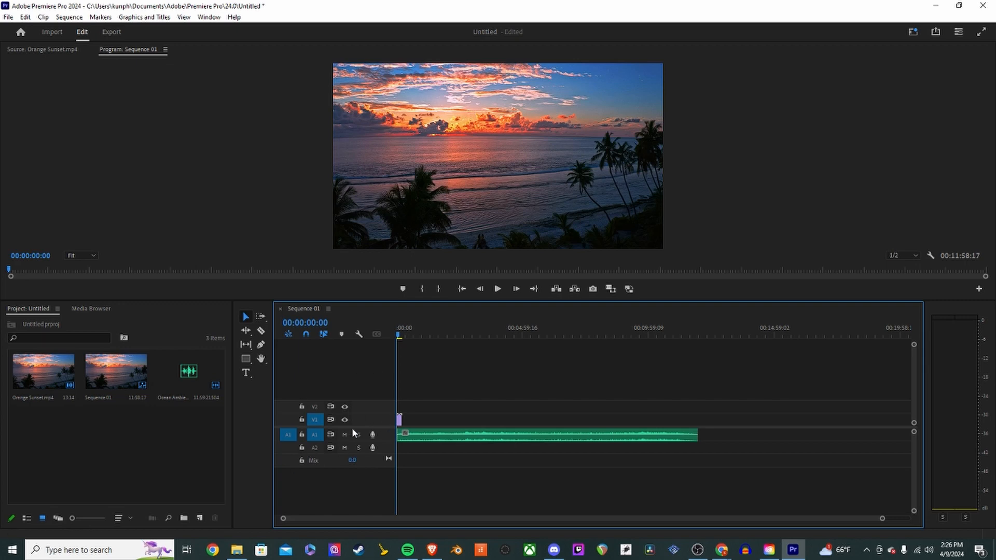
- Delete the newly added video track V2 and audio track A2
{"action": "right_click", "coordinate": [368, 403]}
{"action": "left_click", "coordinate": [446, 446]}
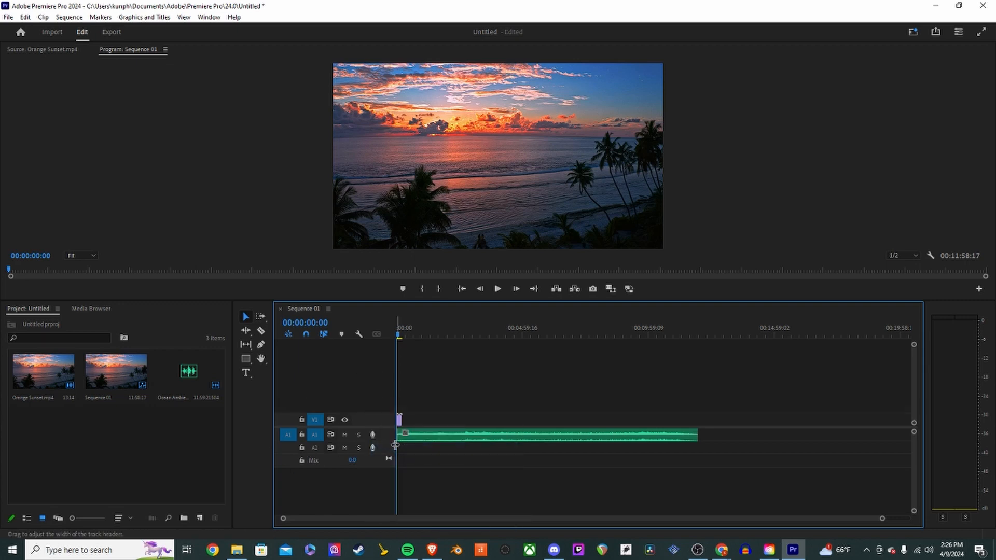
{"action": "right_click", "coordinate": [393, 446]}
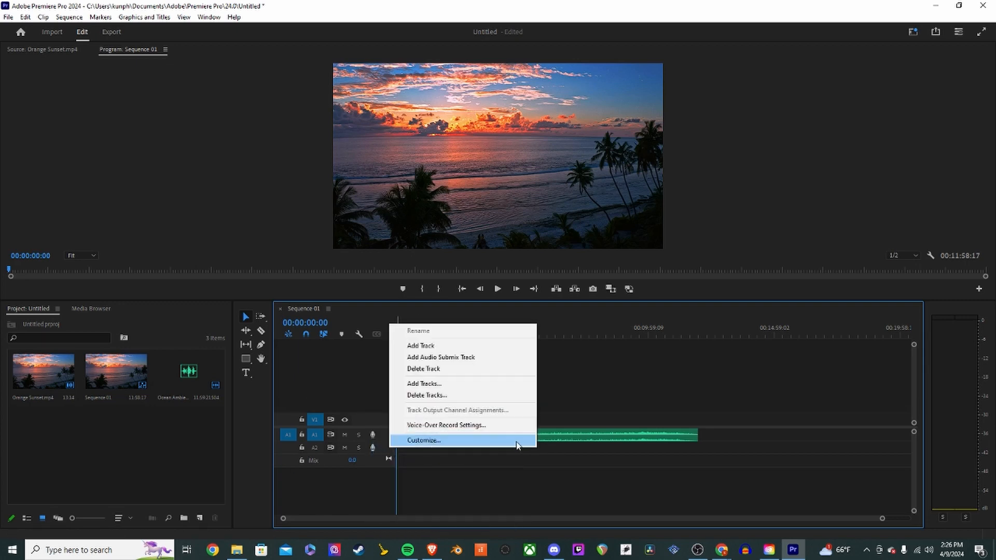
{"action": "left_click", "coordinate": [446, 368]}
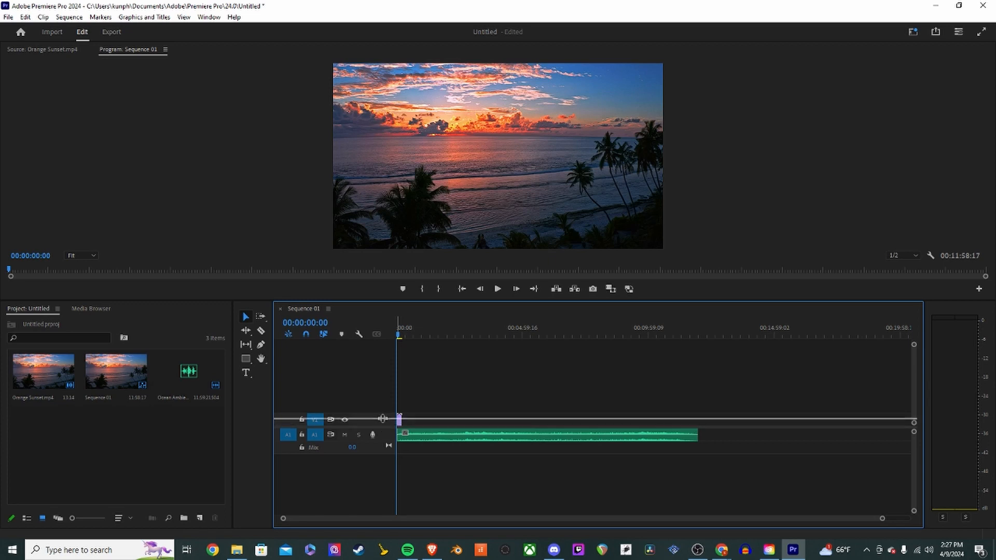
- Enlarge the heights of the Audio 1 and Video 1 tracks in the timeline
{"action": "left_click_drag", "start_coordinate": [383, 428], "coordinate": [384, 484]}
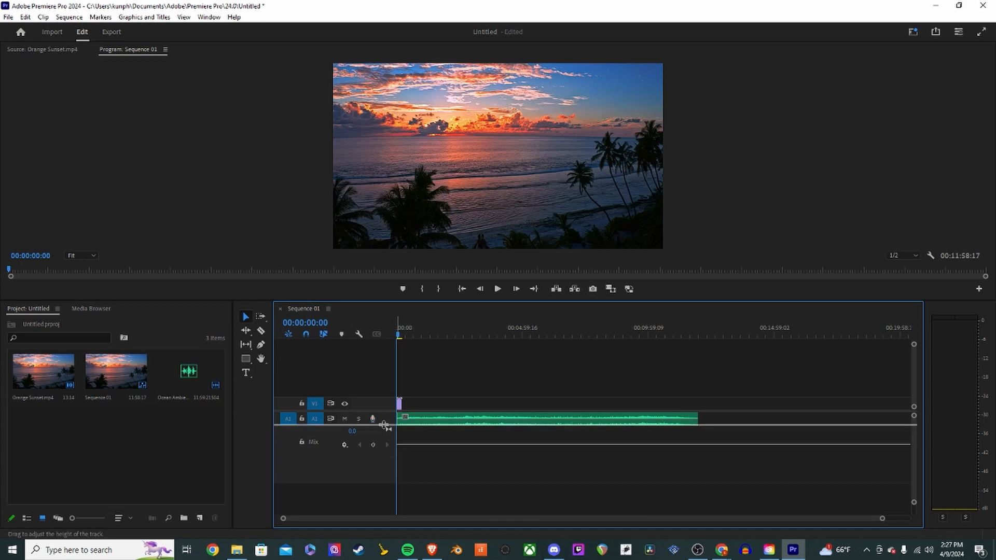
{"action": "left_click_drag", "start_coordinate": [378, 426], "coordinate": [380, 455]}
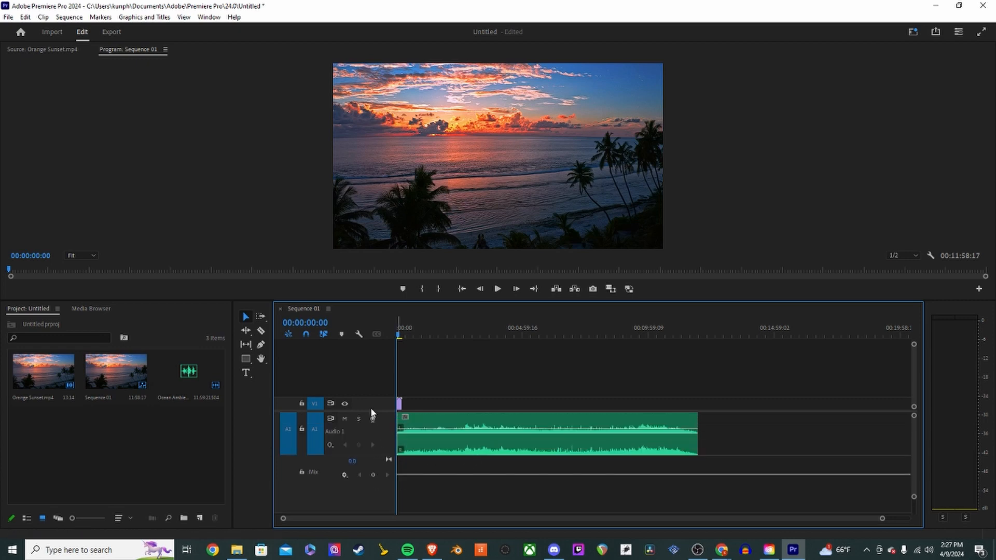
{"action": "left_click_drag", "start_coordinate": [378, 398], "coordinate": [384, 355]}
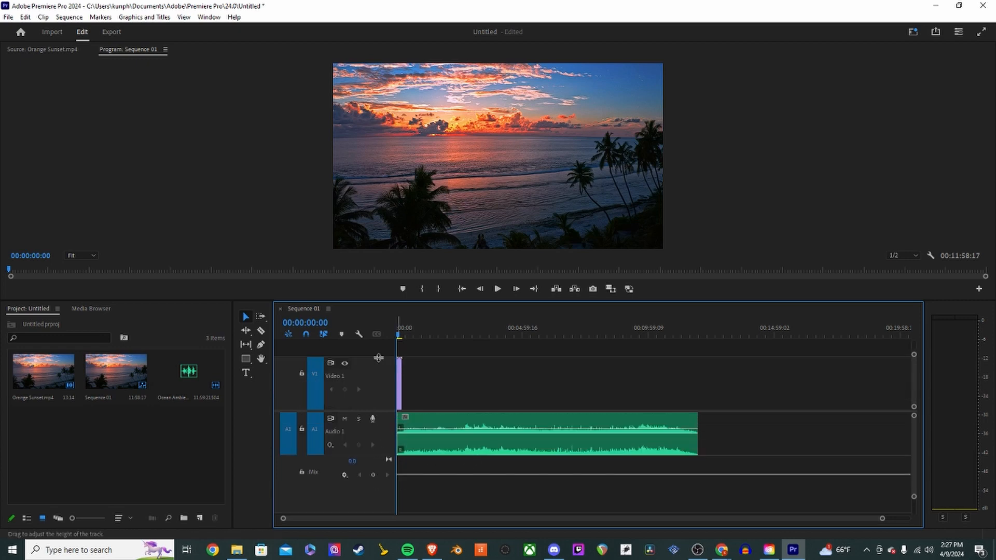
- Drag the ocean audio clip's volume line down to lower its level
{"action": "scroll", "coordinate": [409, 415], "scroll_direction": "up", "scroll_amount": 5}
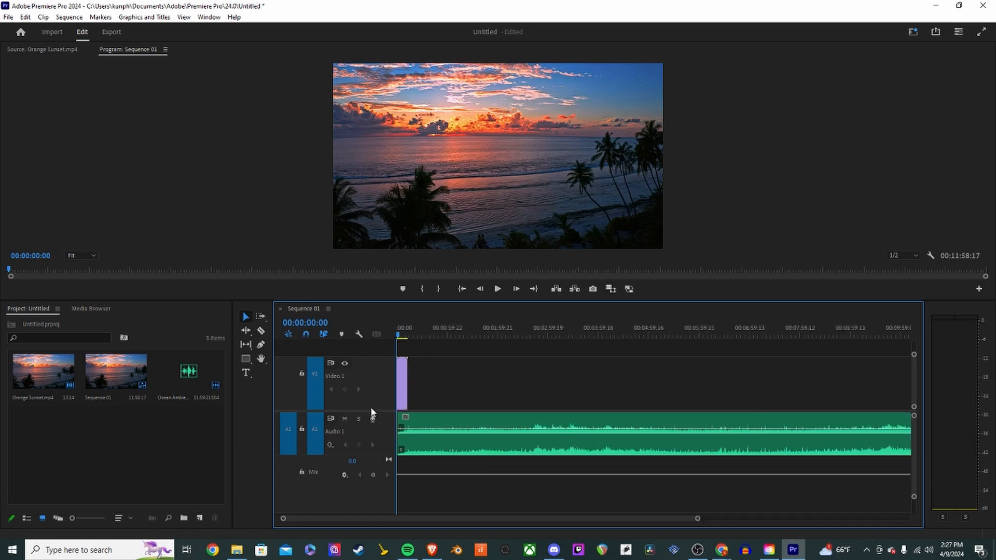
{"action": "left_click_drag", "start_coordinate": [409, 416], "coordinate": [418, 449]}
{"action": "scroll", "coordinate": [622, 450], "scroll_direction": "down", "scroll_amount": 2}
{"action": "scroll", "coordinate": [622, 450], "scroll_direction": "down", "scroll_amount": 5}
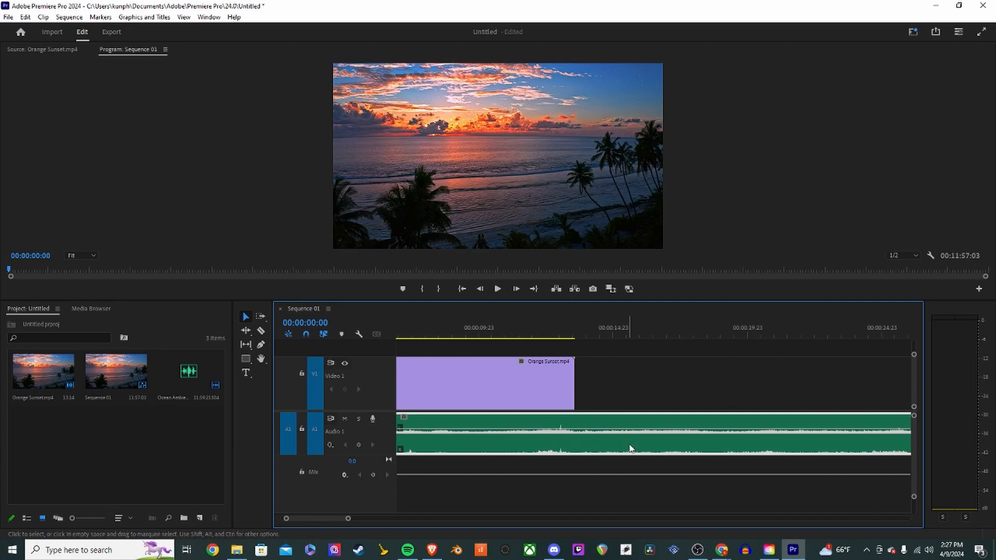
{"action": "scroll", "coordinate": [459, 440], "scroll_direction": "down", "scroll_amount": 2}
{"action": "scroll", "coordinate": [464, 440], "scroll_direction": "up", "scroll_amount": 3}
{"action": "scroll", "coordinate": [463, 438], "scroll_direction": "left", "scroll_amount": 2}
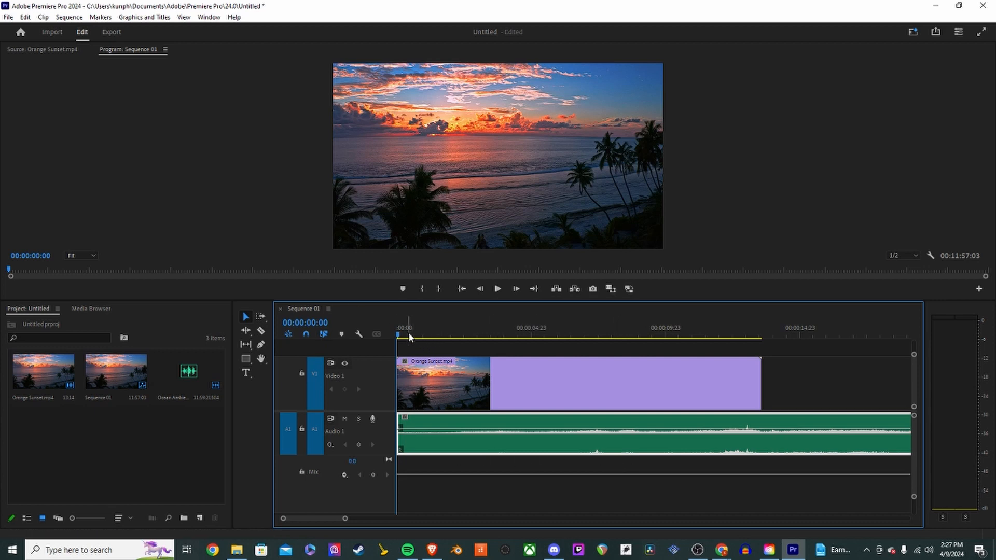
- Play back the sequence to preview the Orange Sunset video with the ocean audio
{"action": "key", "text": "space"}
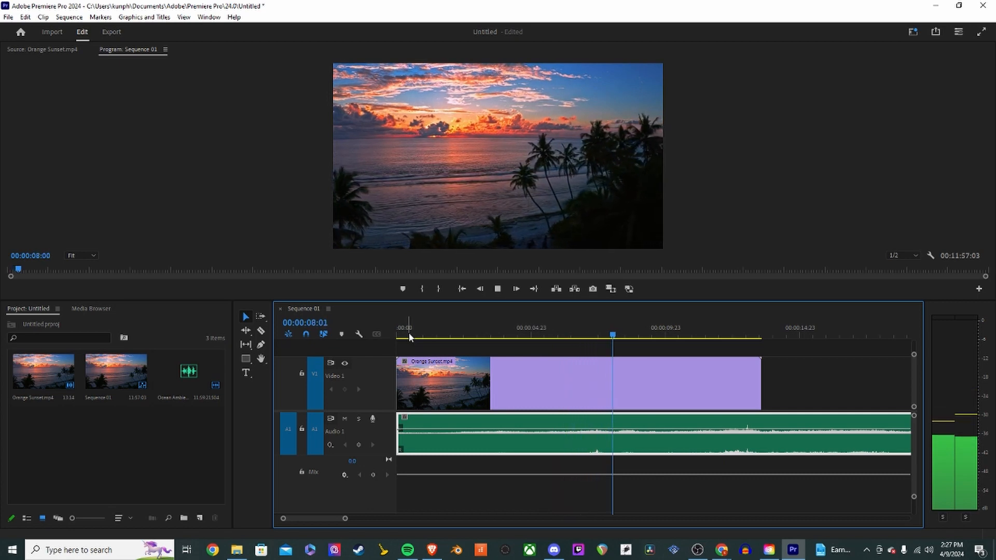
{"action": "key", "text": "space"}
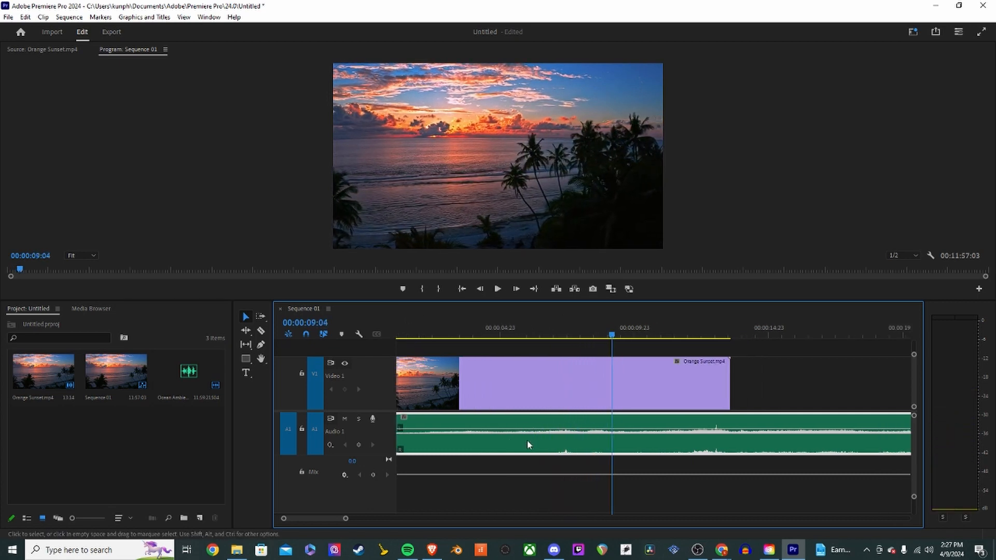
{"action": "key", "text": "minus"}
{"action": "key", "text": "minus"}
{"action": "key", "text": "minus"}
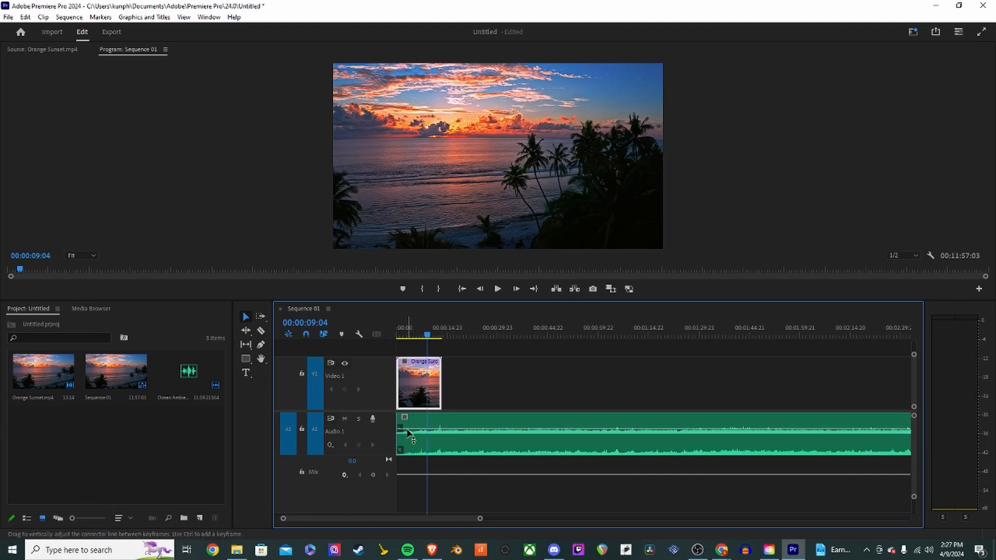
{"action": "left_click", "coordinate": [412, 379]}
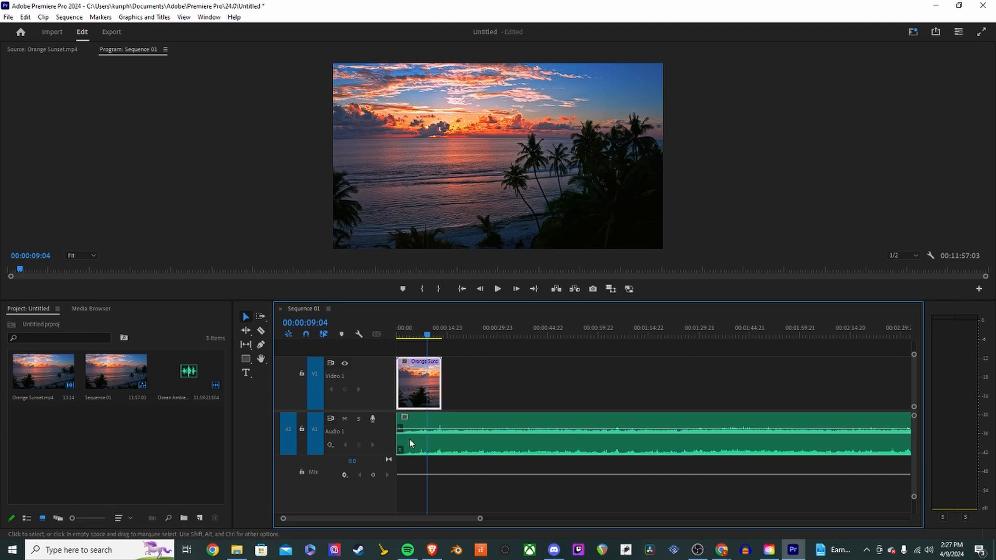
- Trim the ocean audio clip so it ends with the Orange Sunset video clip
{"action": "left_click", "coordinate": [422, 449]}
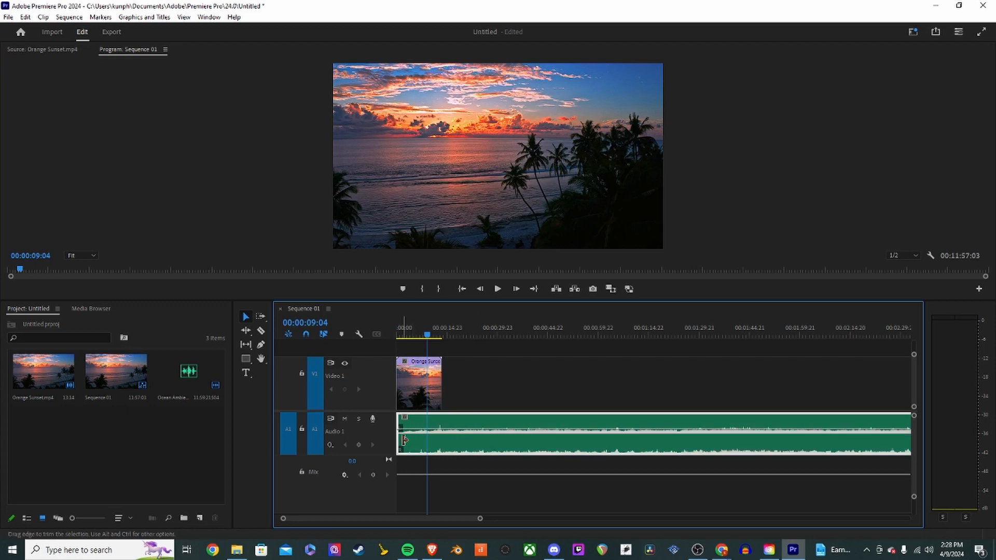
{"action": "left_click_drag", "start_coordinate": [404, 440], "coordinate": [580, 440]}
{"action": "key", "text": "a"}
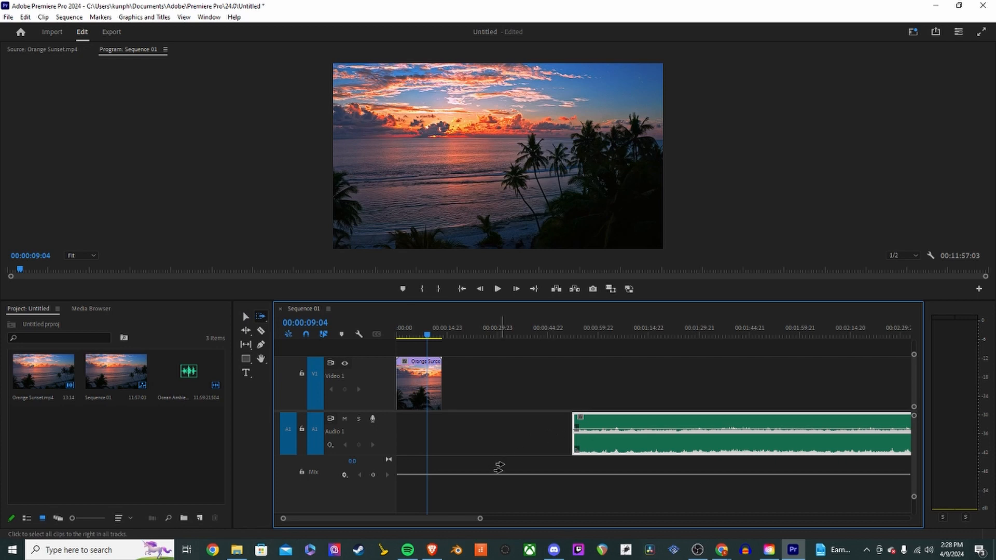
{"action": "key", "text": "v"}
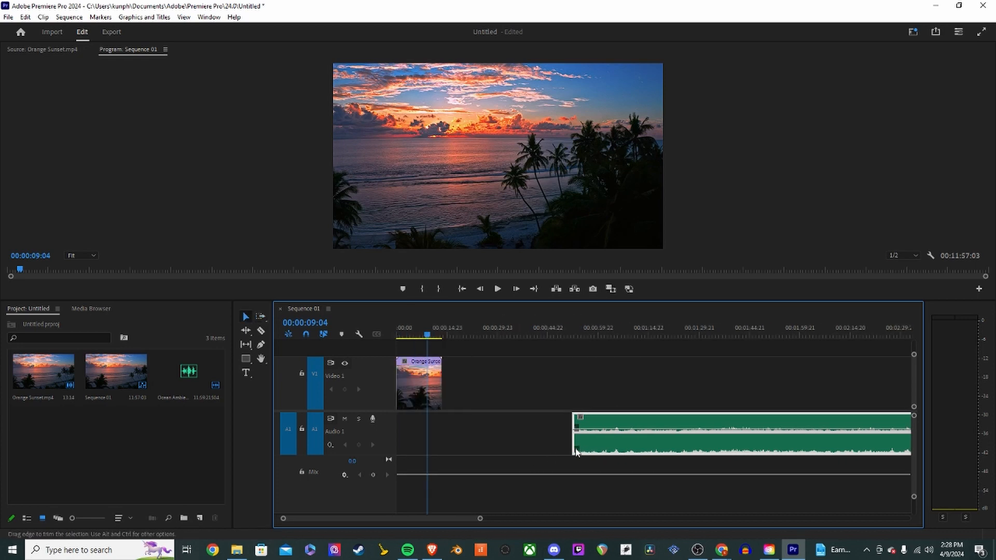
{"action": "key", "text": "minus"}
{"action": "key", "text": "minus"}
{"action": "key", "text": "minus"}
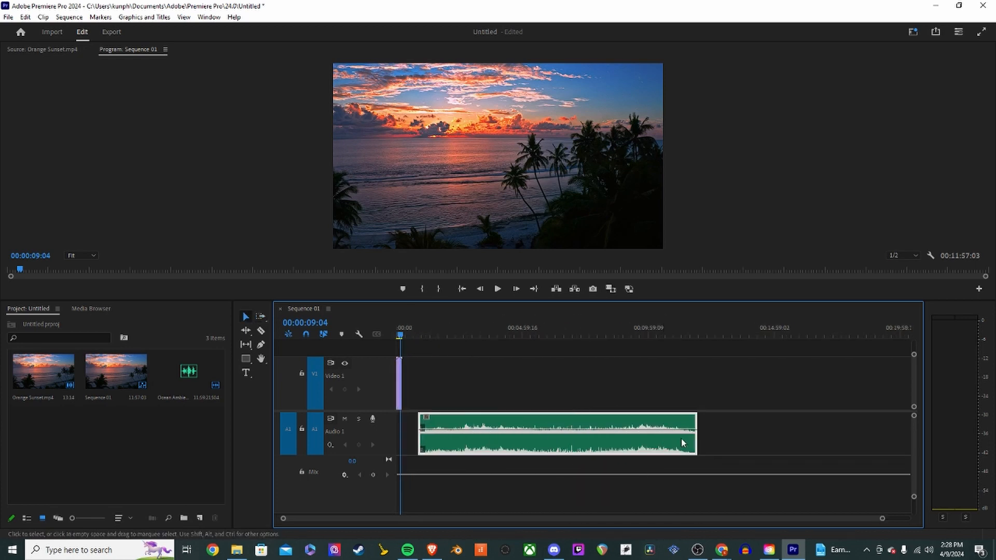
{"action": "left_click_drag", "start_coordinate": [695, 440], "coordinate": [416, 444]}
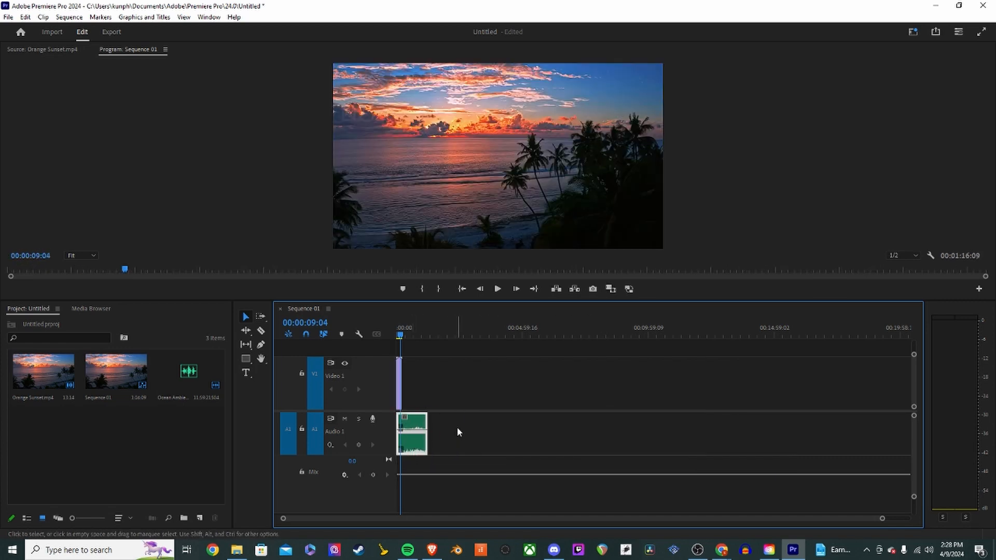
{"action": "key", "text": "backslash"}
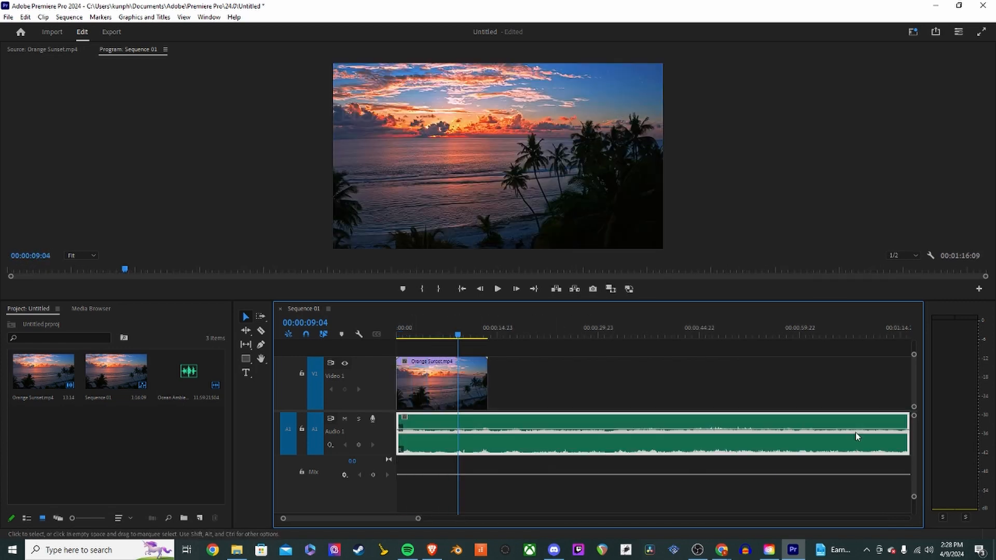
{"action": "left_click_drag", "start_coordinate": [906, 438], "coordinate": [469, 432]}
- Preview the trimmed sequence from its start
{"action": "left_click_drag", "start_coordinate": [417, 333], "coordinate": [380, 335]}
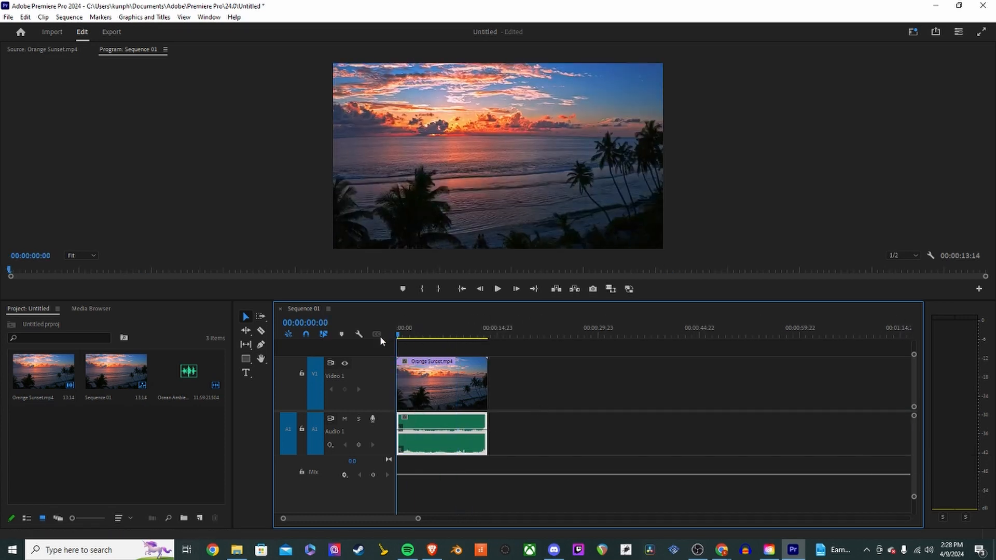
{"action": "key", "text": "space"}
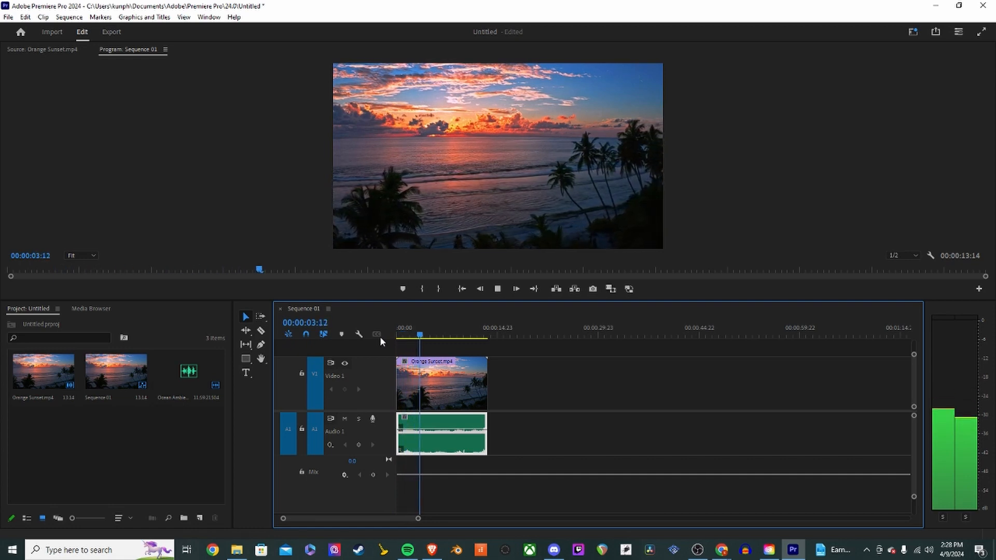
{"action": "key", "text": "space"}
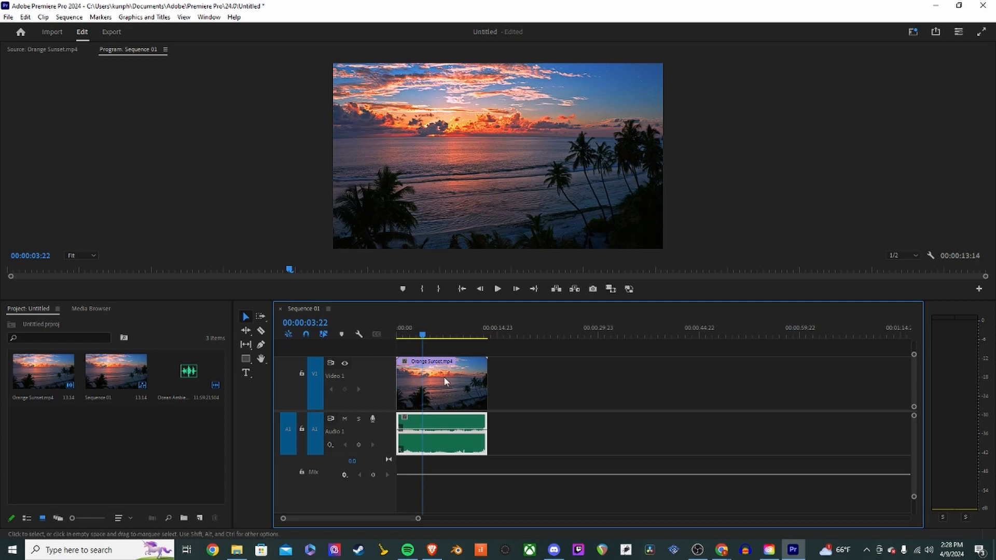
- Save the project
{"action": "left_click", "coordinate": [8, 17]}
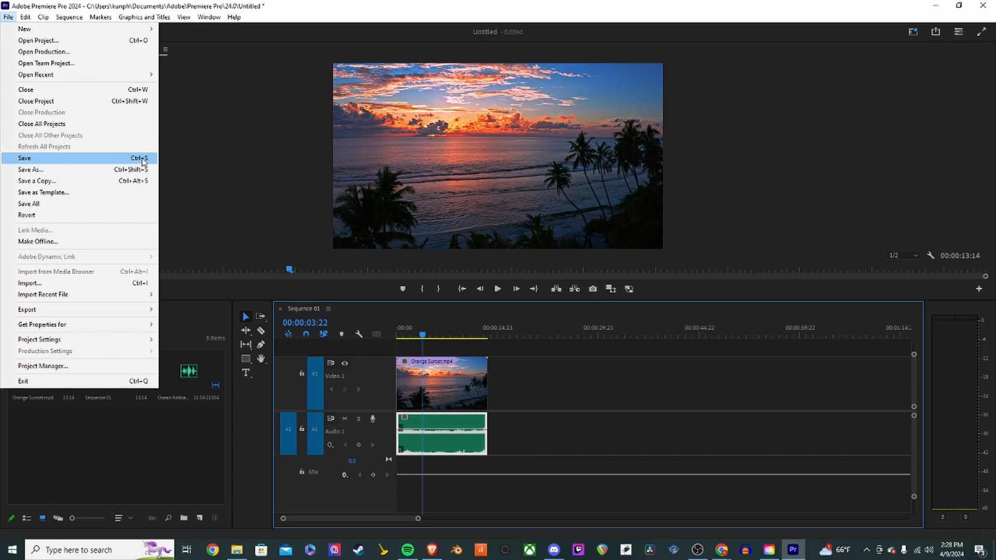
{"action": "left_click", "coordinate": [82, 162]}
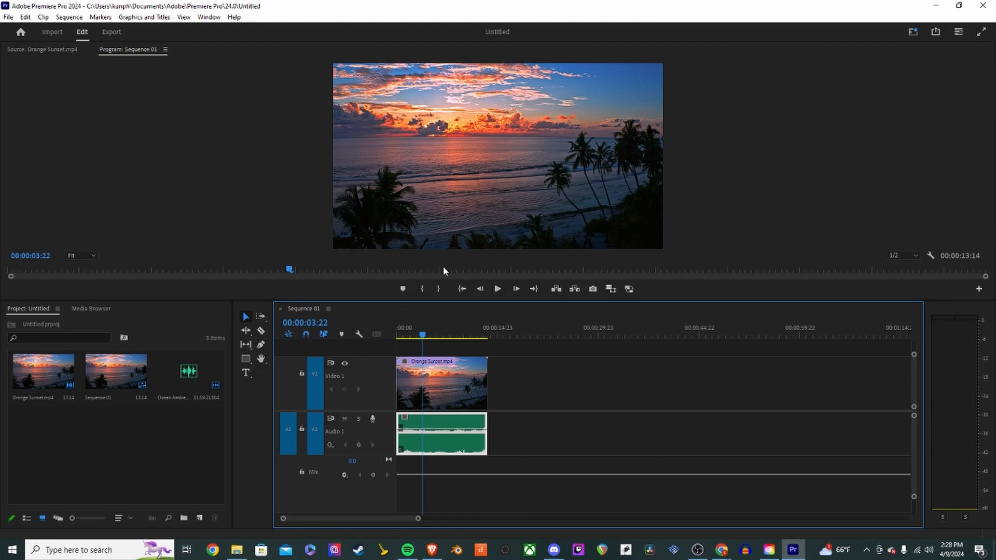
- Play the sequence again from the beginning
{"action": "left_click_drag", "start_coordinate": [415, 338], "coordinate": [393, 339]}
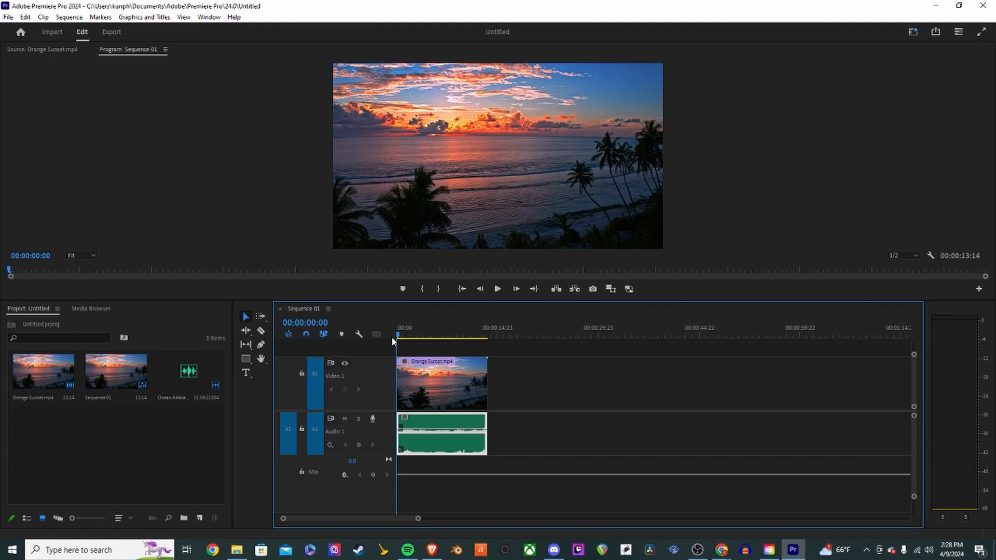
{"action": "left_click_drag", "start_coordinate": [391, 337], "coordinate": [329, 338]}
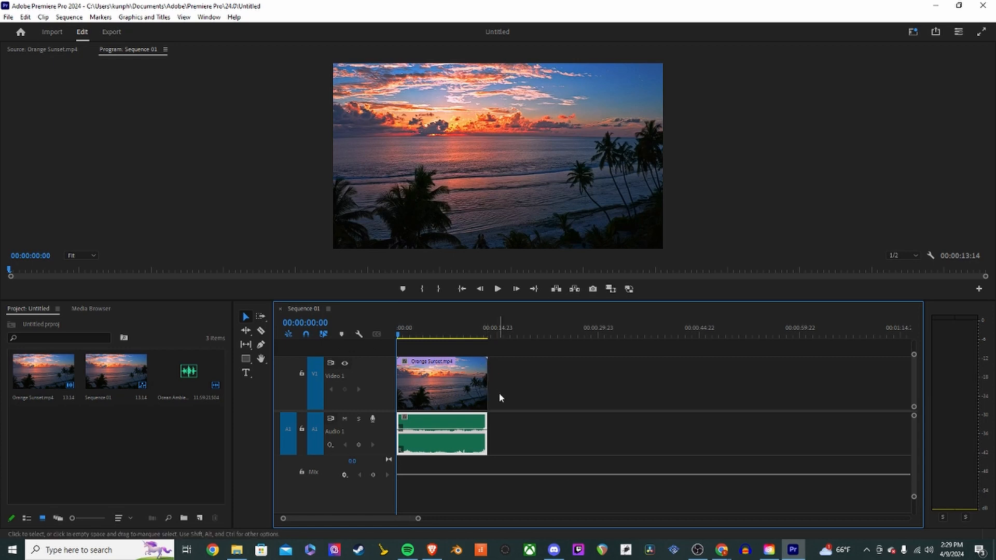
{"action": "key", "text": "space"}
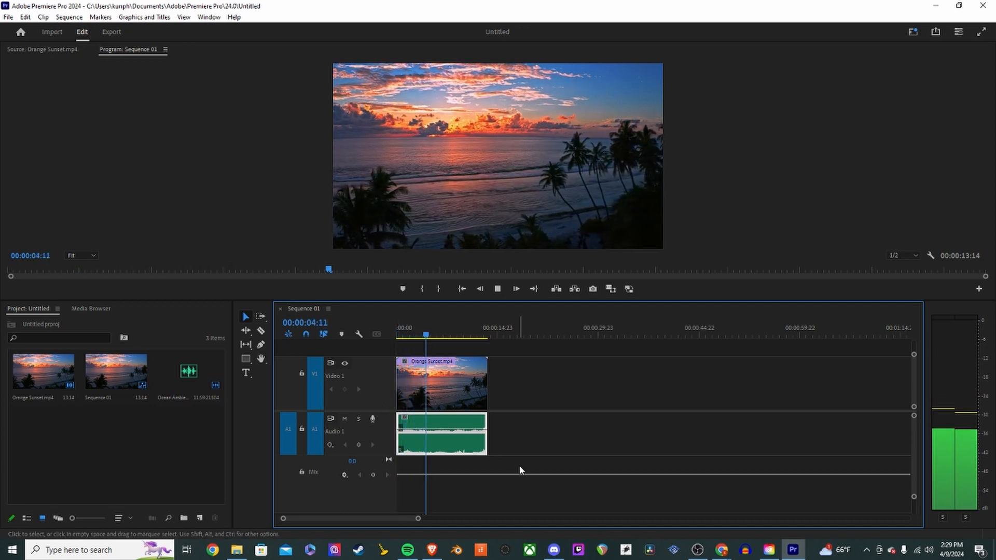
{"action": "key", "text": "space"}
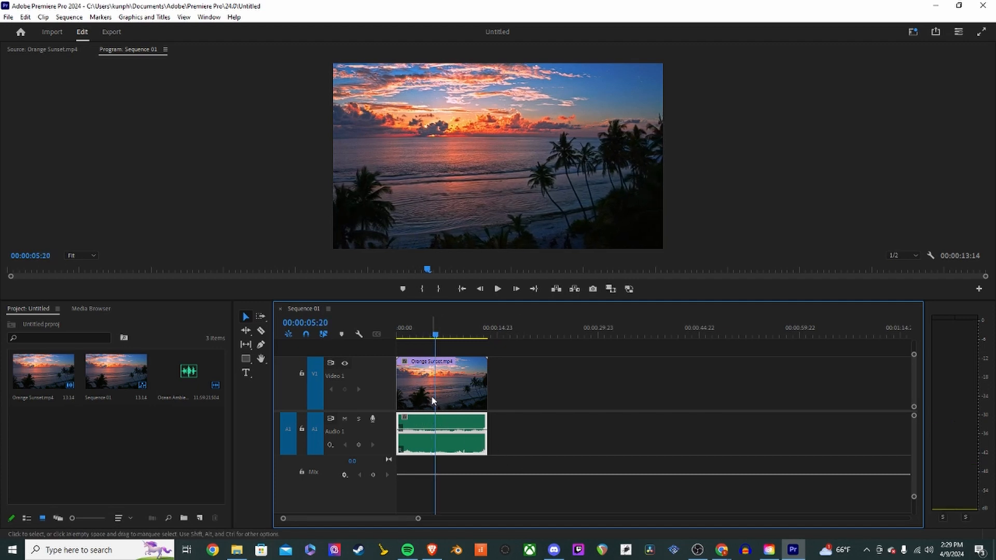
- Copy the Orange Sunset video and ocean audio clips and paste a duplicate after them
{"action": "left_click", "coordinate": [446, 387]}
{"action": "left_click_drag", "start_coordinate": [533, 434], "coordinate": [453, 392]}
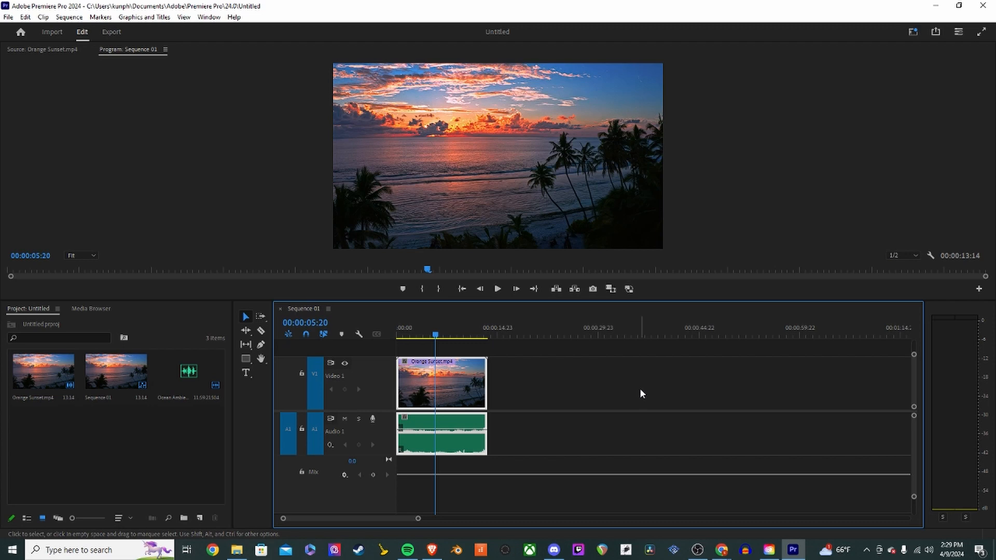
{"action": "left_click", "coordinate": [496, 336]}
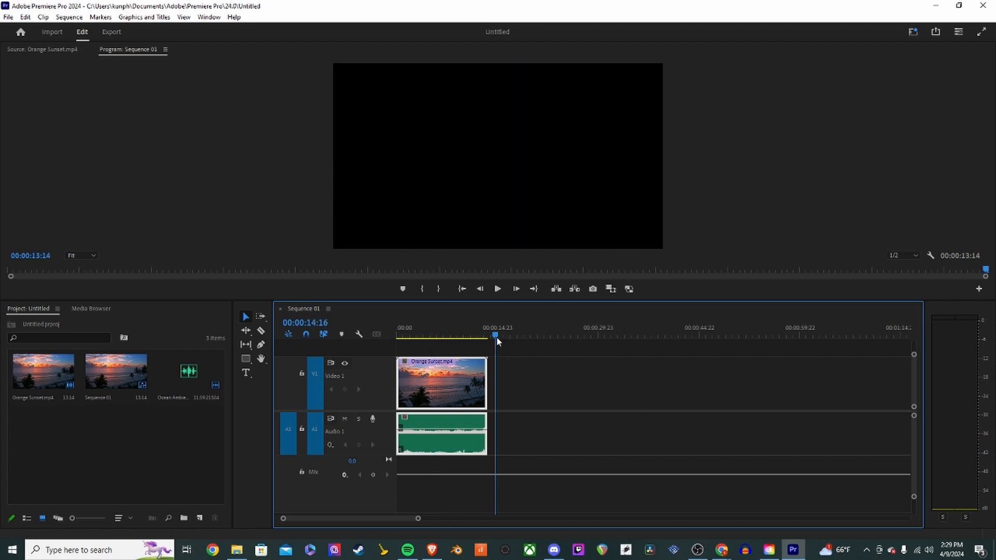
{"action": "key", "text": "ctrl+v"}
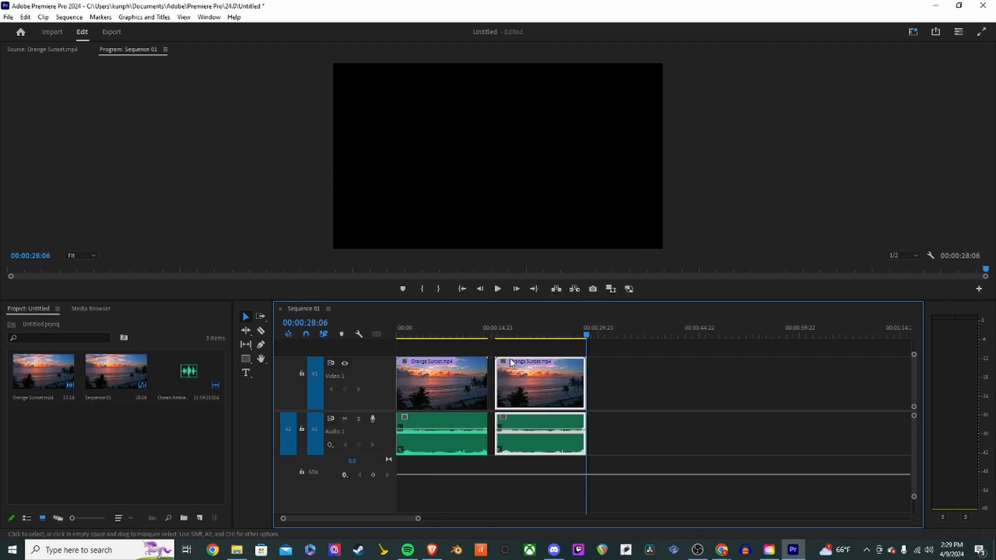
- Try to butt the duplicated video clip against the first and add a default transition, then undo these edits
{"action": "left_click", "coordinate": [598, 400]}
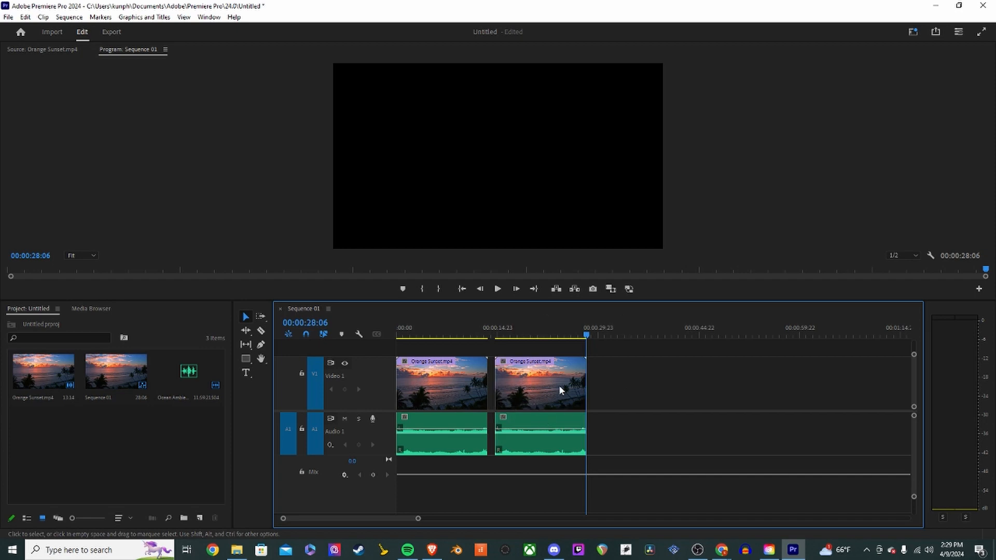
{"action": "left_click_drag", "start_coordinate": [606, 435], "coordinate": [616, 389]}
{"action": "left_click_drag", "start_coordinate": [537, 380], "coordinate": [530, 380]}
{"action": "right_click", "coordinate": [488, 378]}
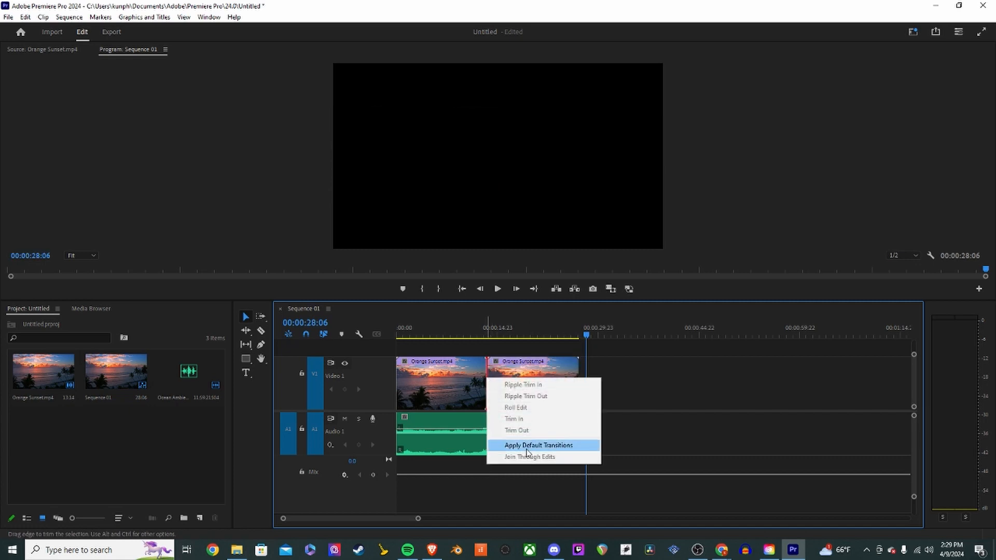
{"action": "left_click", "coordinate": [527, 446]}
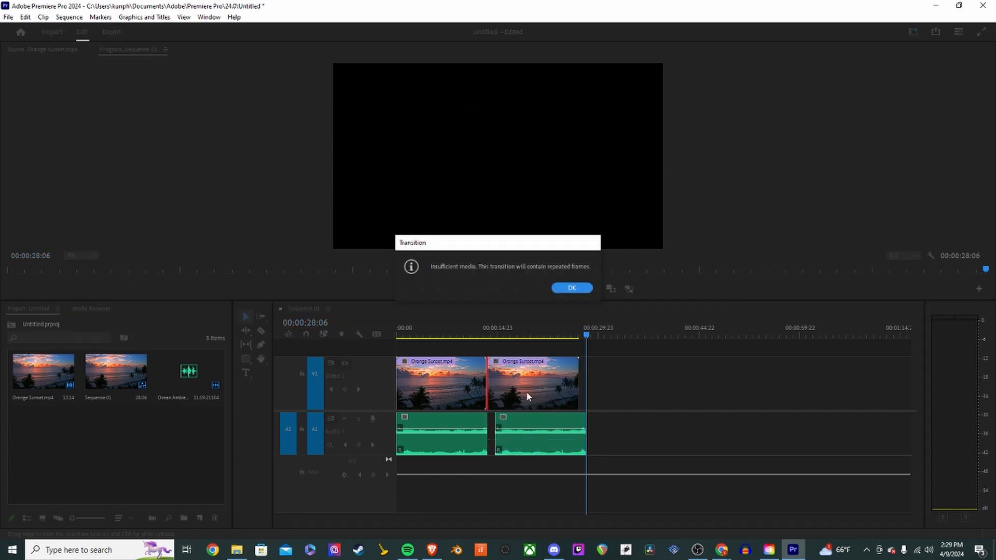
{"action": "left_click", "coordinate": [572, 288]}
{"action": "key", "text": "ctrl+z"}
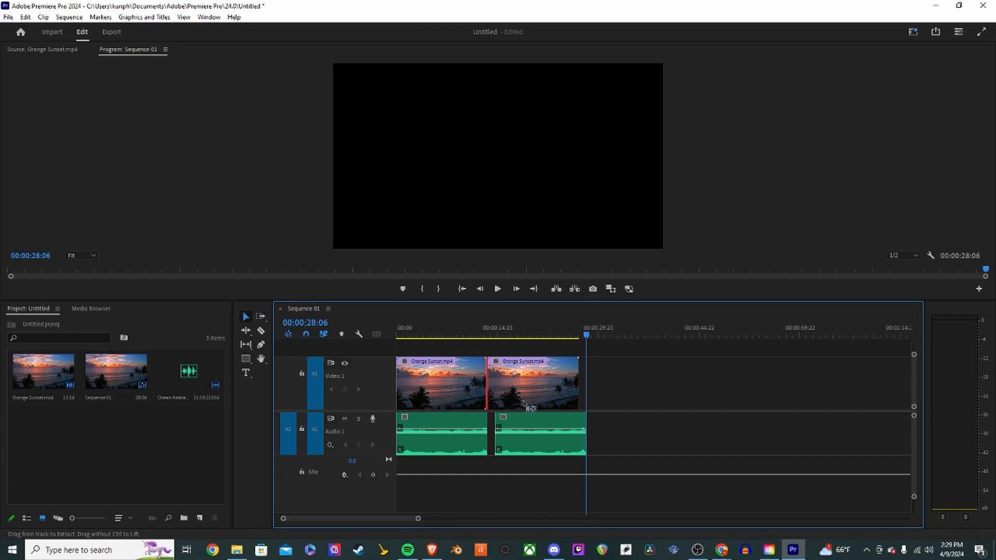
{"action": "key", "text": "ctrl+z"}
{"action": "left_click_drag", "start_coordinate": [541, 388], "coordinate": [515, 383]}
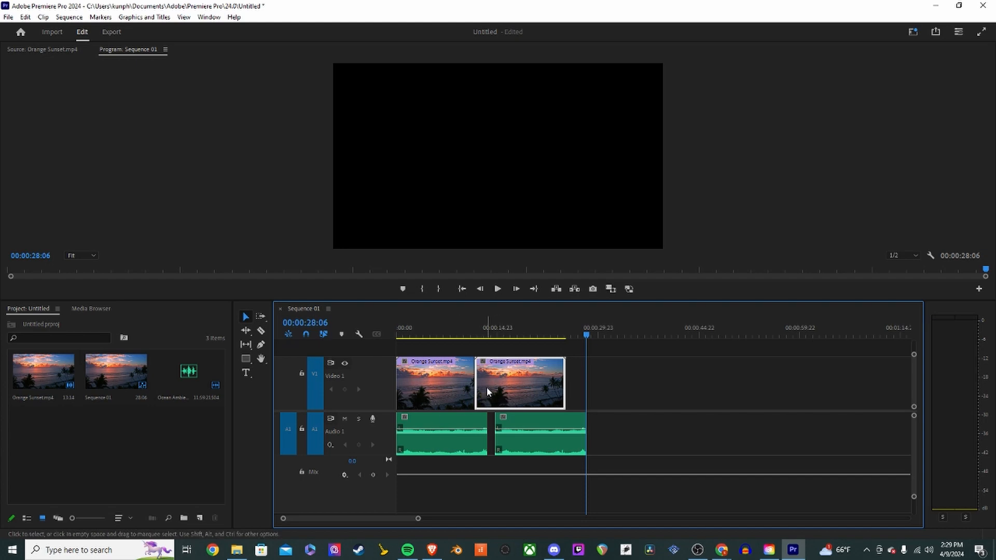
{"action": "key", "text": "ctrl+z"}
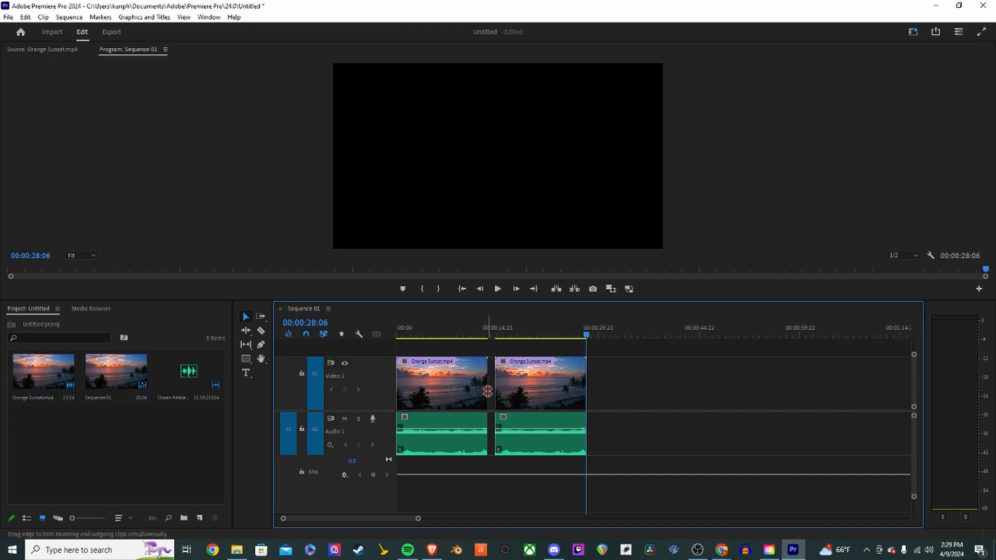
- Move the duplicated video and audio clips left so they follow the first clips without a gap
{"action": "left_click", "coordinate": [493, 338]}
{"action": "key", "text": "equal"}
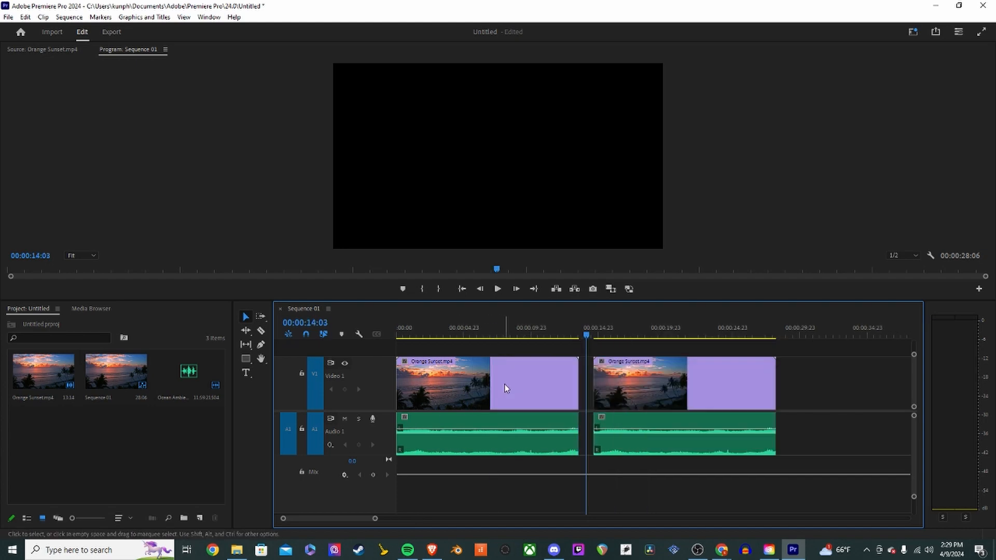
{"action": "left_click_drag", "start_coordinate": [652, 387], "coordinate": [637, 388]}
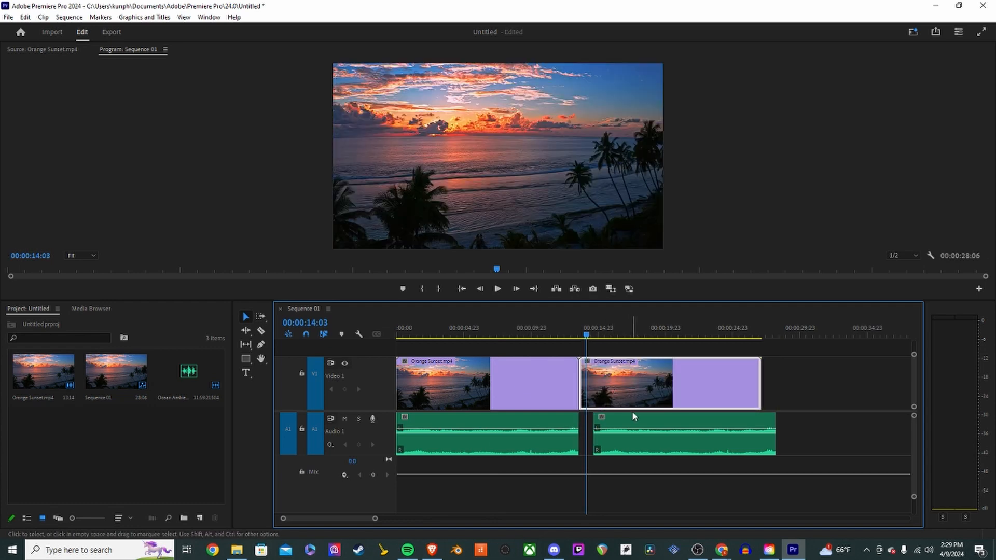
{"action": "left_click", "coordinate": [621, 440]}
{"action": "left_click_drag", "start_coordinate": [621, 440], "coordinate": [590, 455]}
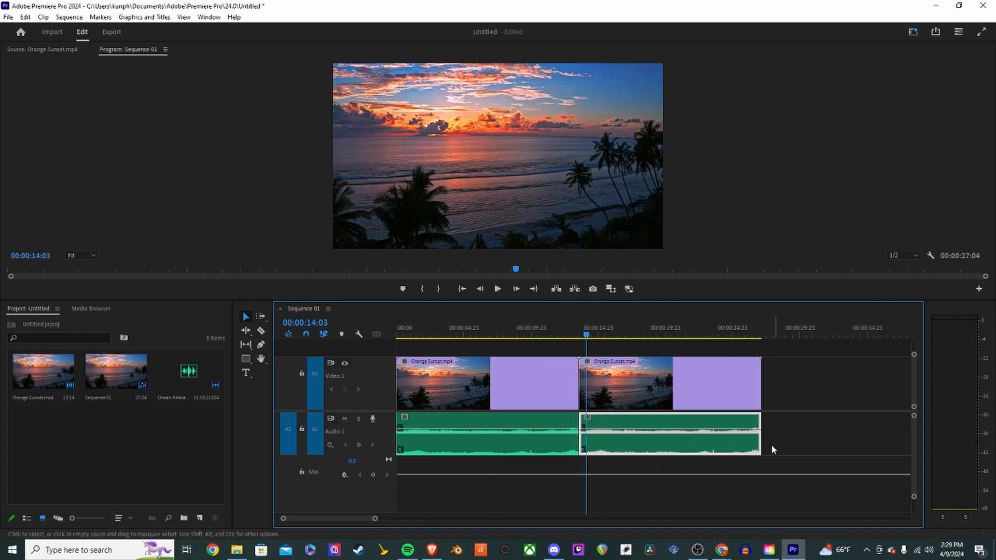
{"action": "left_click_drag", "start_coordinate": [761, 447], "coordinate": [811, 445]}
{"action": "left_click_drag", "start_coordinate": [581, 441], "coordinate": [682, 440]}
{"action": "left_click_drag", "start_coordinate": [730, 441], "coordinate": [760, 434]}
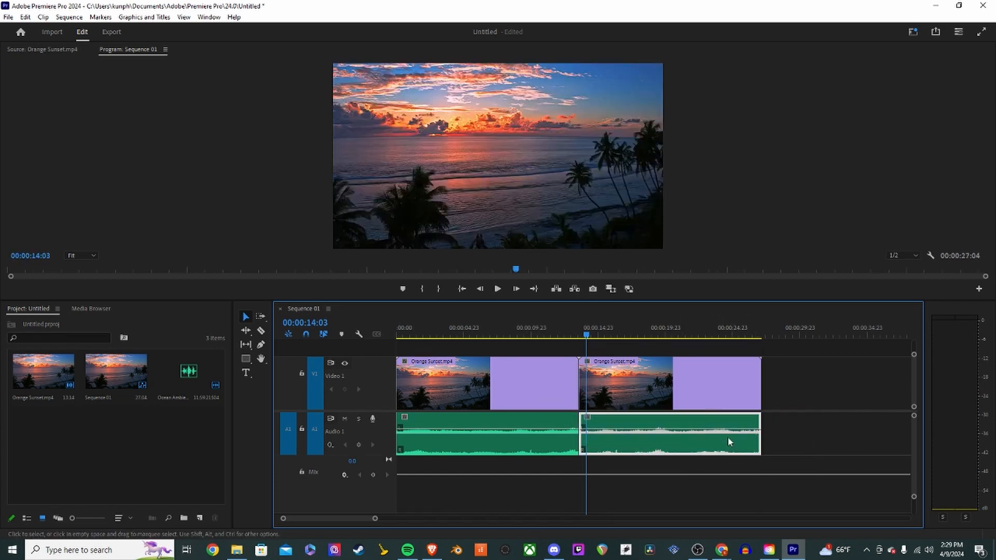
- Apply a default transition at the edit point between the two video clips, then delete it
{"action": "right_click", "coordinate": [579, 383]}
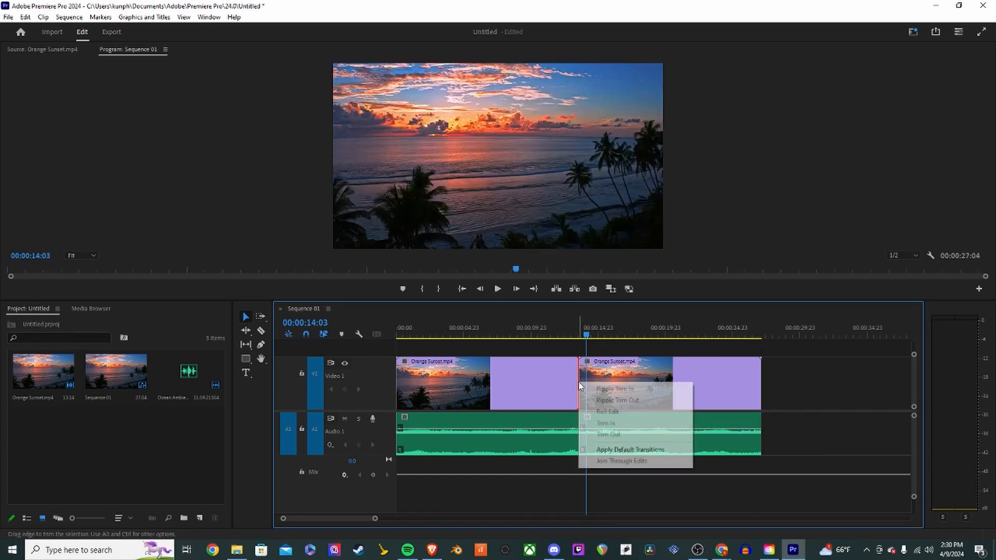
{"action": "left_click", "coordinate": [640, 450]}
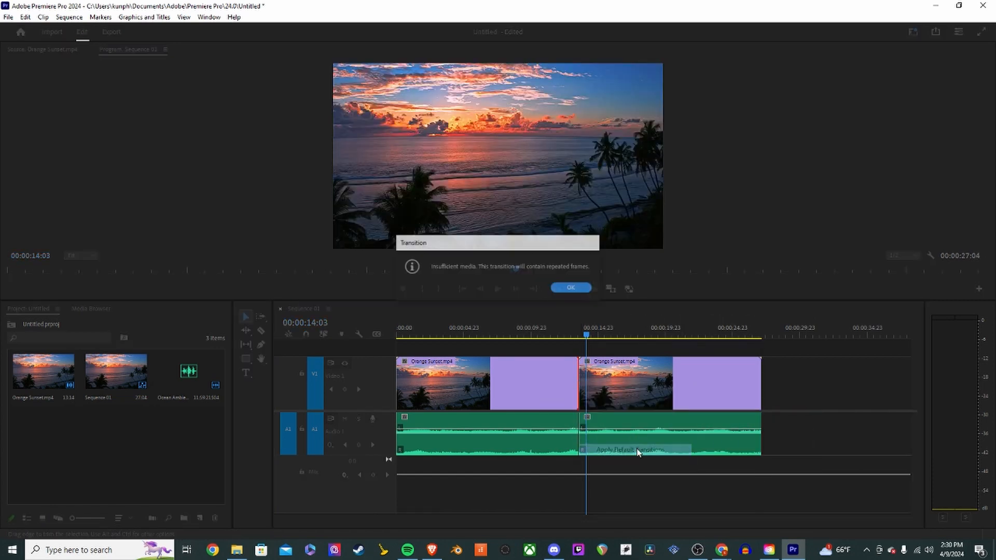
{"action": "left_click", "coordinate": [570, 288]}
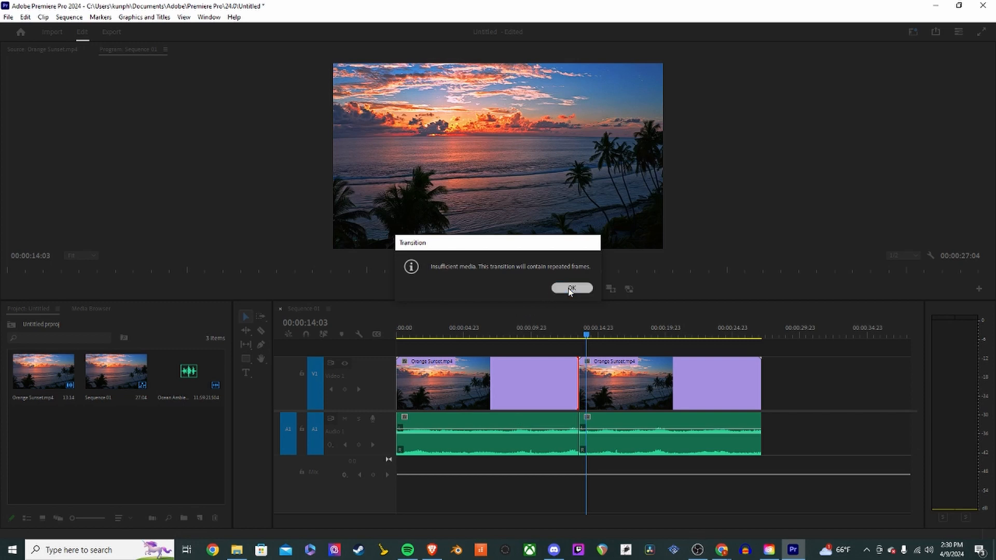
{"action": "left_click", "coordinate": [582, 385]}
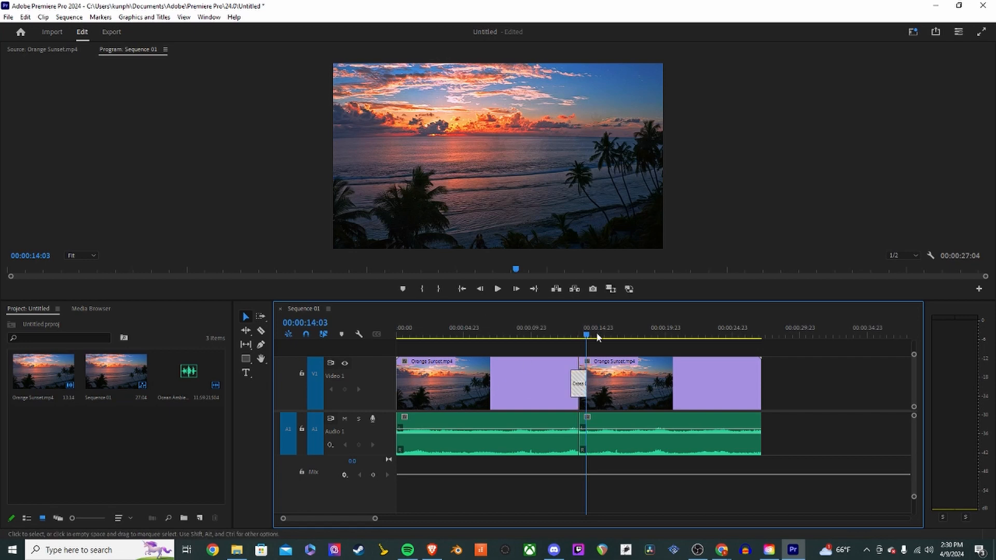
{"action": "mouse_move", "coordinate": [586, 337]}
{"action": "left_mouse_down"}
{"action": "mouse_move", "coordinate": [576, 341]}
{"action": "mouse_move", "coordinate": [603, 339]}
{"action": "left_mouse_up"}
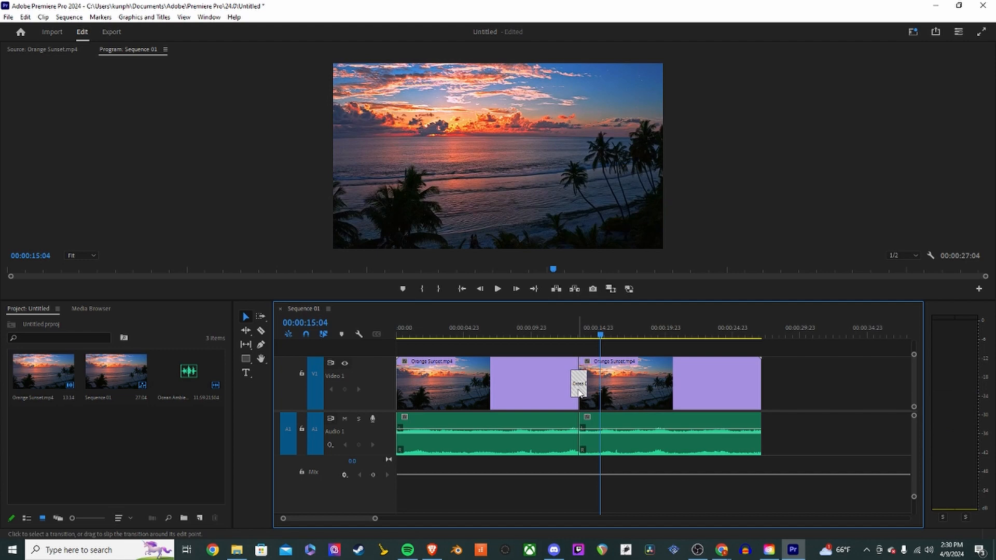
{"action": "key", "text": "Delete"}
- Ripple-trim the end of the first Orange Sunset clip to shorten it
{"action": "left_click", "coordinate": [565, 397]}
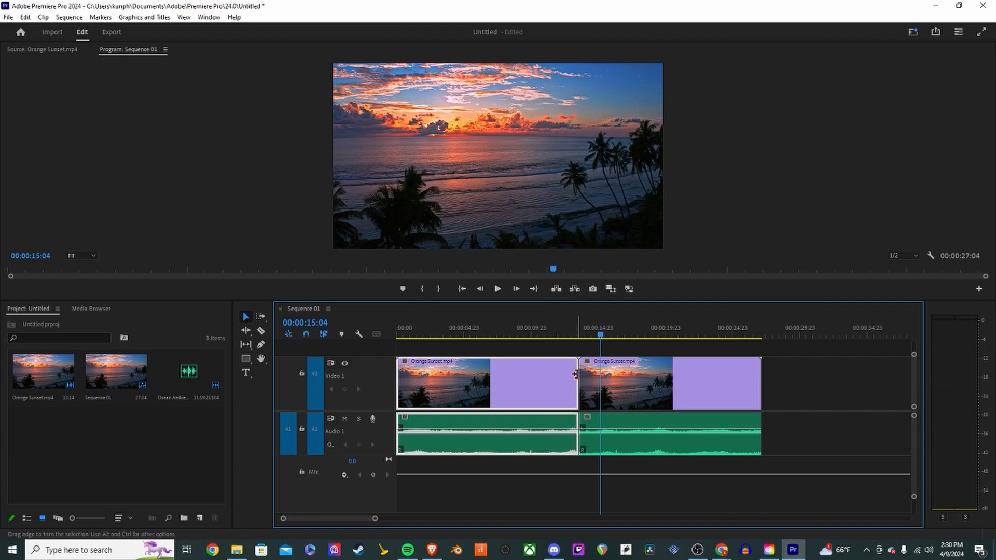
{"action": "mouse_move", "coordinate": [575, 374]}
{"action": "left_mouse_down"}
{"action": "mouse_move", "coordinate": [557, 374]}
{"action": "mouse_move", "coordinate": [590, 400]}
{"action": "mouse_move", "coordinate": [585, 390]}
{"action": "mouse_move", "coordinate": [617, 387]}
{"action": "mouse_move", "coordinate": [587, 388]}
{"action": "left_mouse_up"}
{"action": "left_click", "coordinate": [591, 402]}
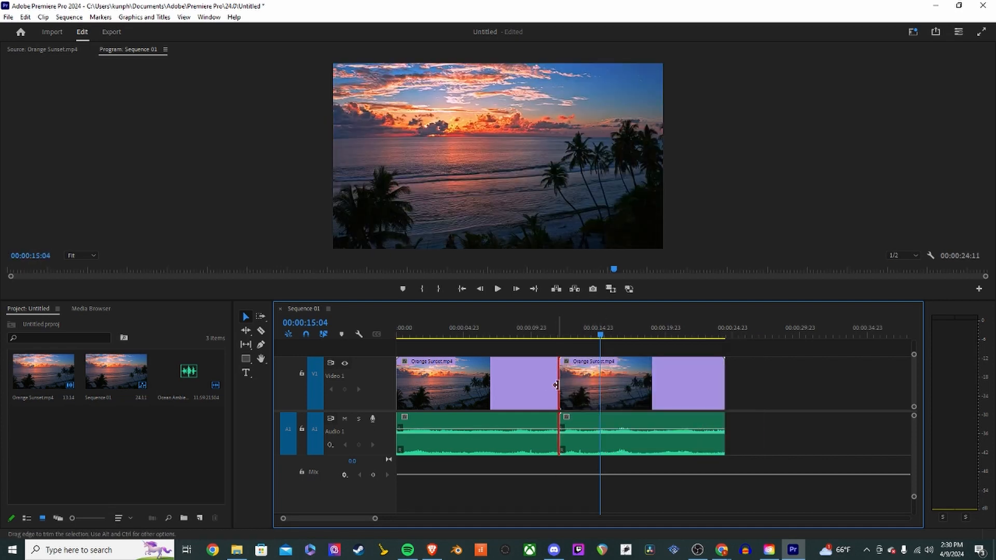
- Apply the default transitions at the edit point between the two Orange Sunset clips on video and audio
{"action": "right_click", "coordinate": [556, 385]}
{"action": "left_click", "coordinate": [600, 447]}
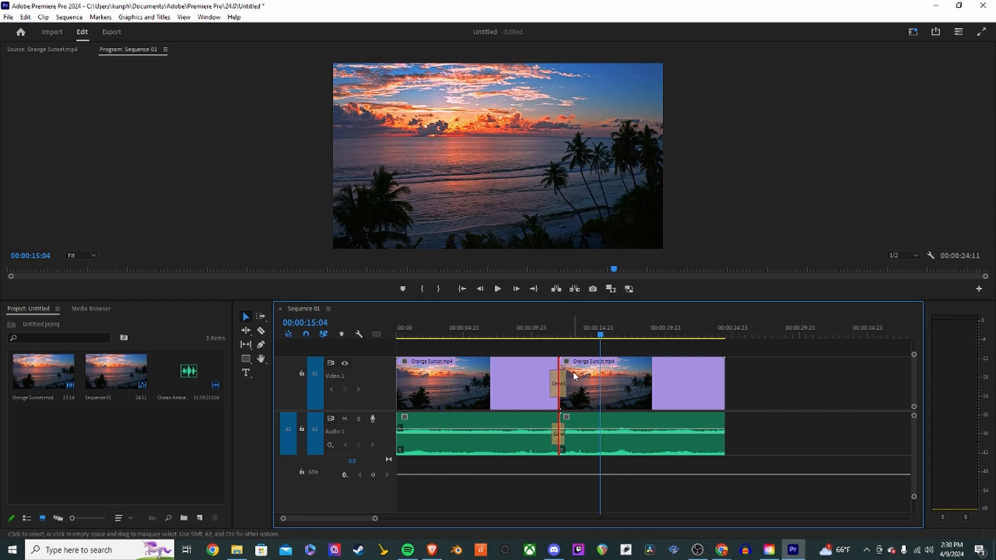
{"action": "left_click", "coordinate": [723, 335]}
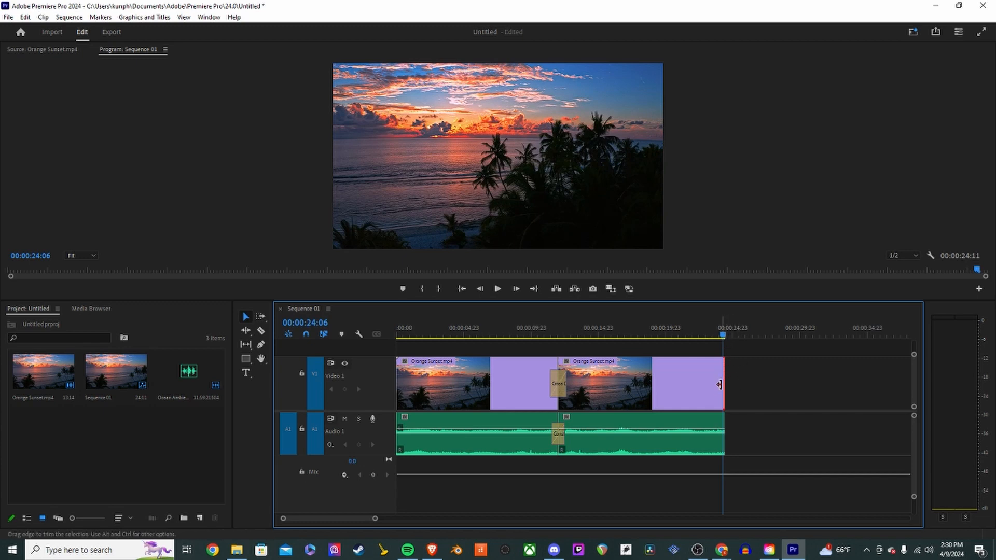
{"action": "left_click", "coordinate": [673, 384]}
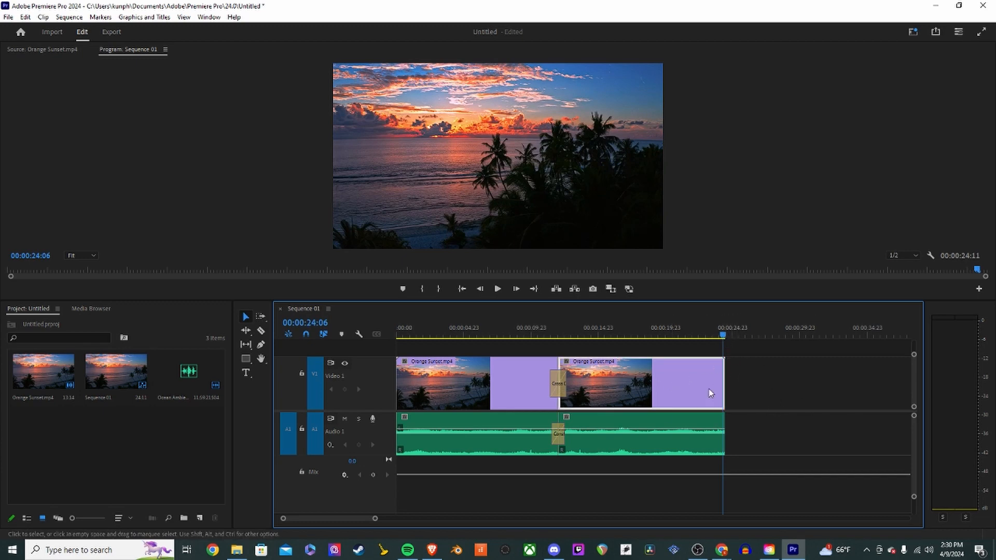
{"action": "left_click", "coordinate": [725, 337]}
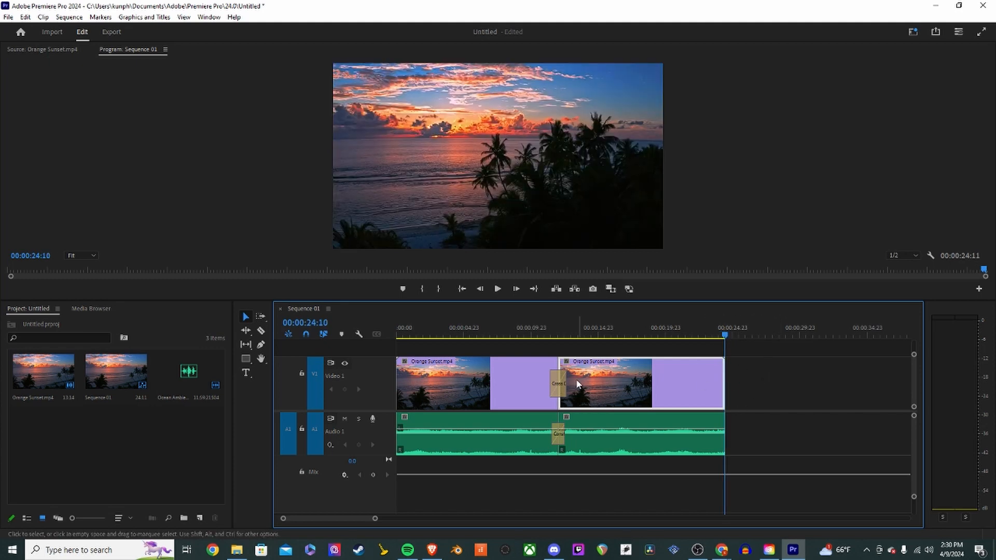
- Scrub the playhead back and forth across the Cross Dissolve transition to preview it
{"action": "left_click", "coordinate": [549, 334]}
{"action": "left_click_drag", "start_coordinate": [551, 332], "coordinate": [581, 335]}
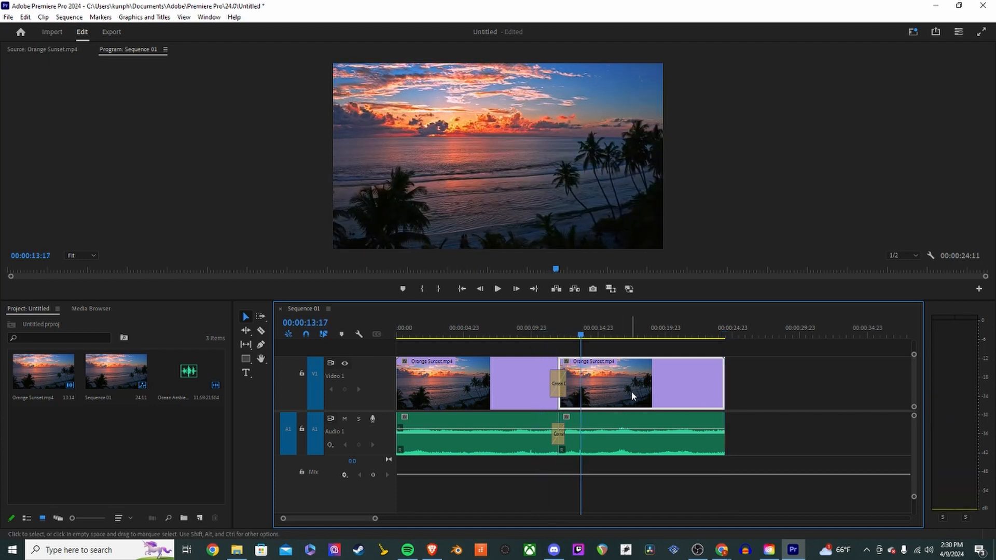
{"action": "left_click", "coordinate": [550, 334]}
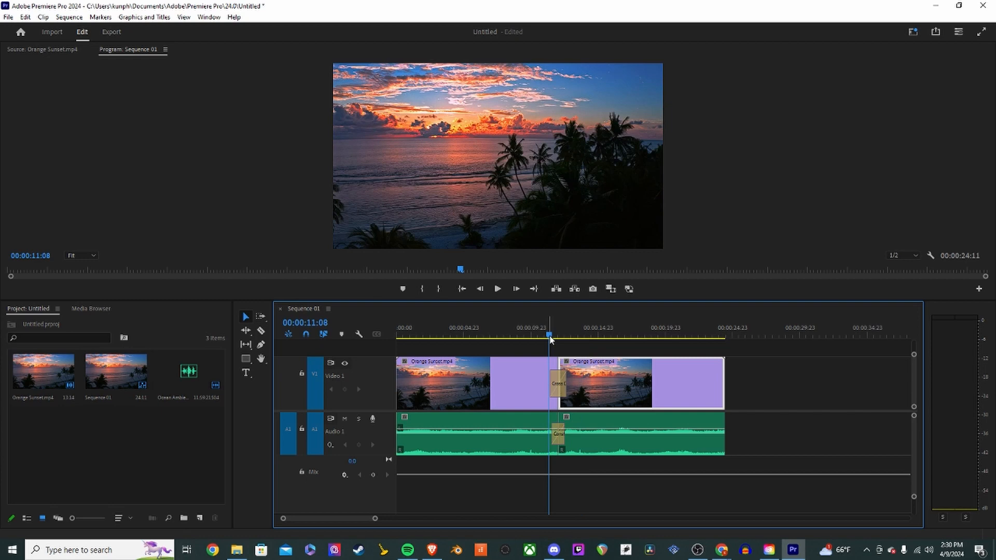
{"action": "left_click_drag", "start_coordinate": [550, 340], "coordinate": [551, 341]}
{"action": "left_click", "coordinate": [507, 400]}
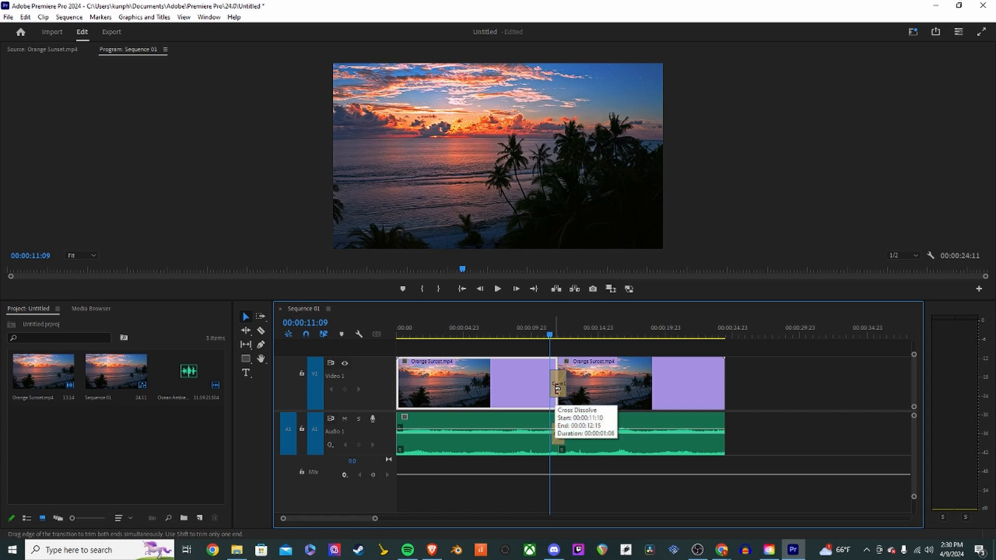
{"action": "left_click_drag", "start_coordinate": [550, 338], "coordinate": [582, 338]}
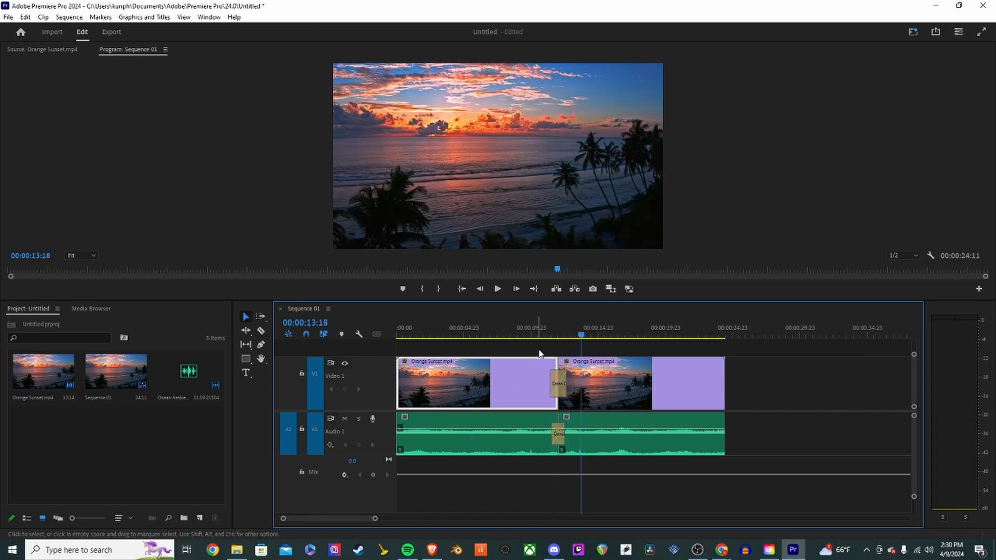
- Play the sequence from the beginning to review the edit
{"action": "left_click", "coordinate": [571, 365]}
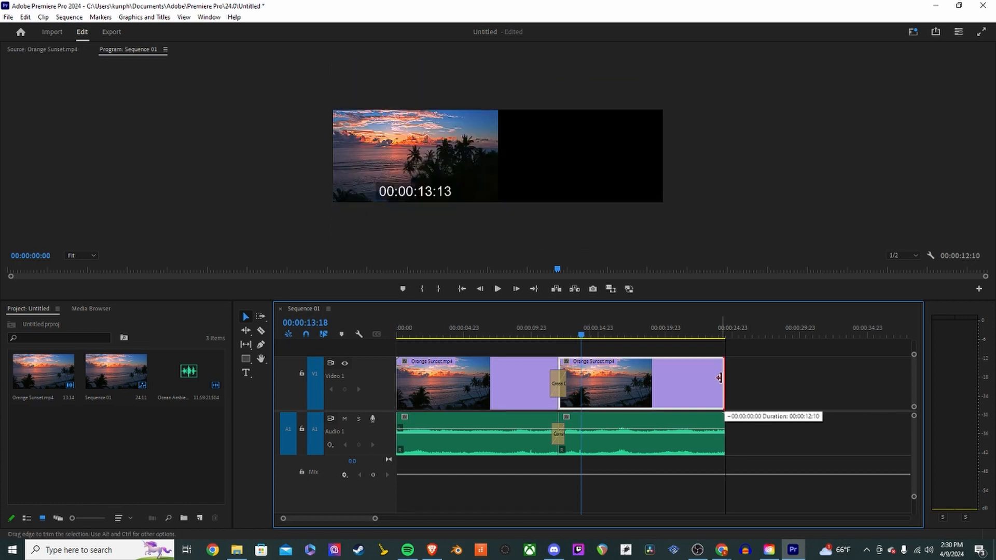
{"action": "mouse_move", "coordinate": [724, 380]}
{"action": "left_mouse_down"}
{"action": "mouse_move", "coordinate": [715, 380]}
{"action": "mouse_move", "coordinate": [725, 377]}
{"action": "left_mouse_up"}
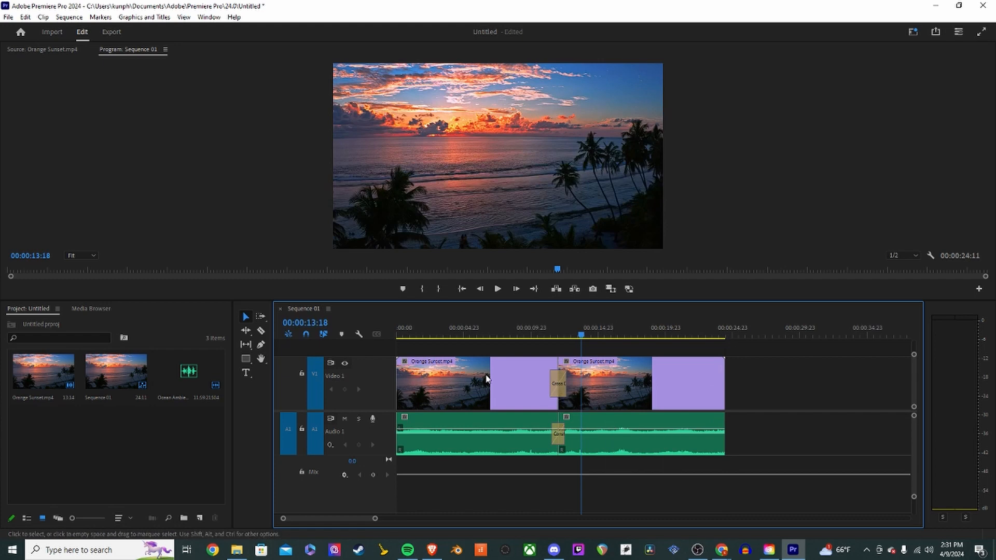
{"action": "key", "text": "Home"}
{"action": "key", "text": "space"}
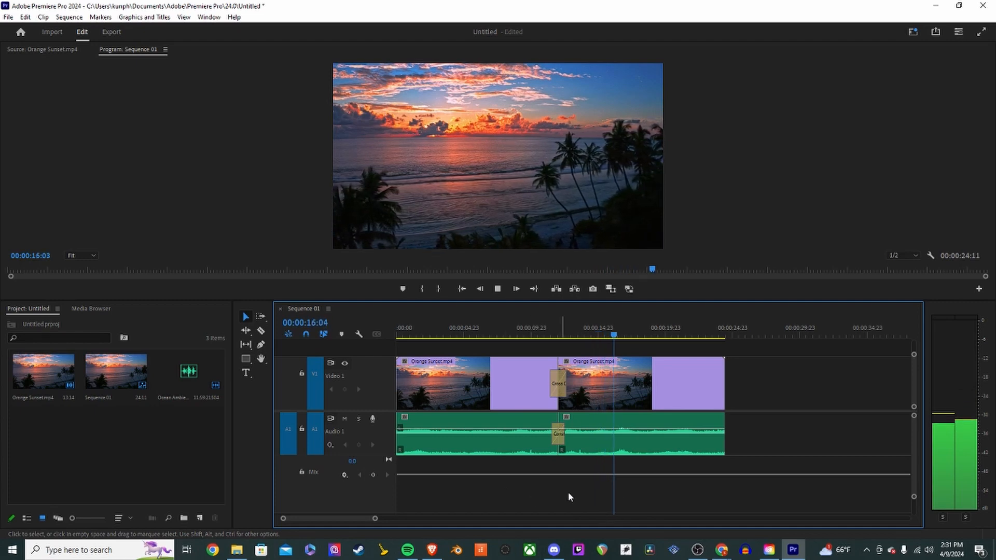
{"action": "key", "text": "space"}
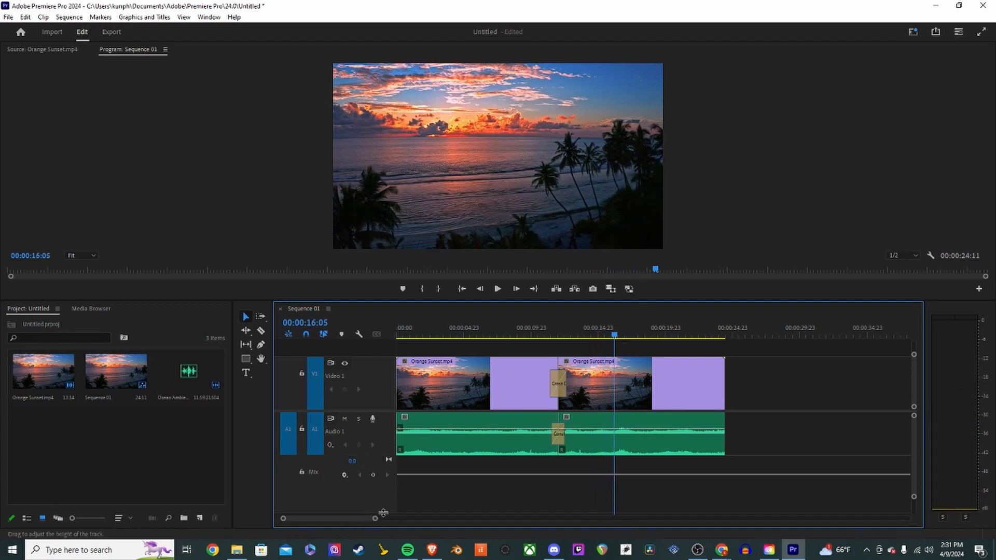
{"action": "left_click_drag", "start_coordinate": [384, 513], "coordinate": [377, 471]}
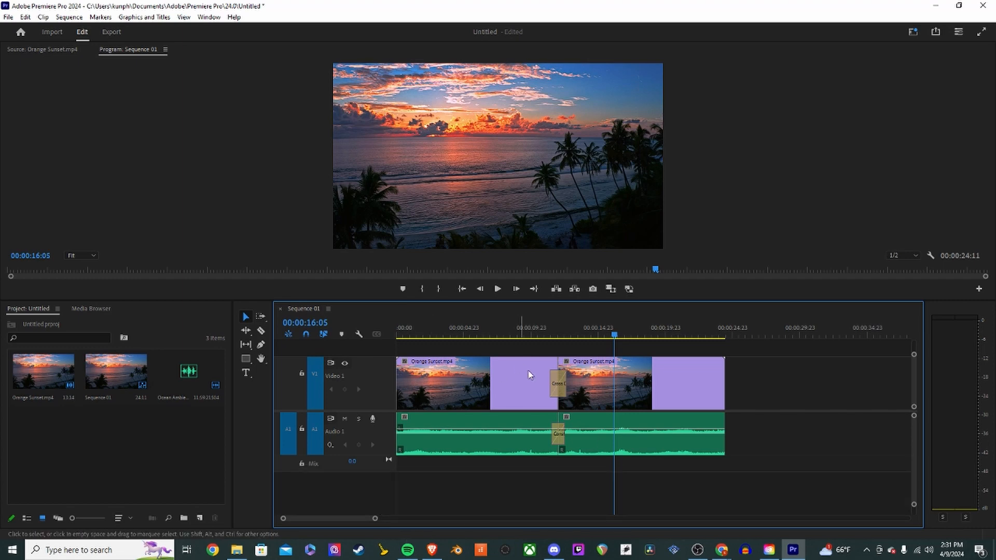
{"action": "scroll", "coordinate": [354, 411], "scroll_direction": "up", "scroll_amount": 1}
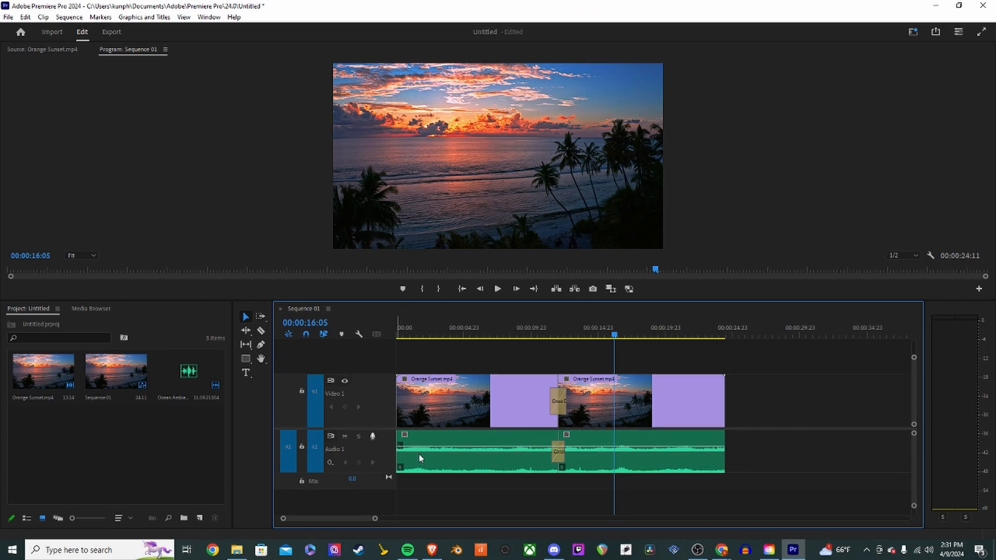
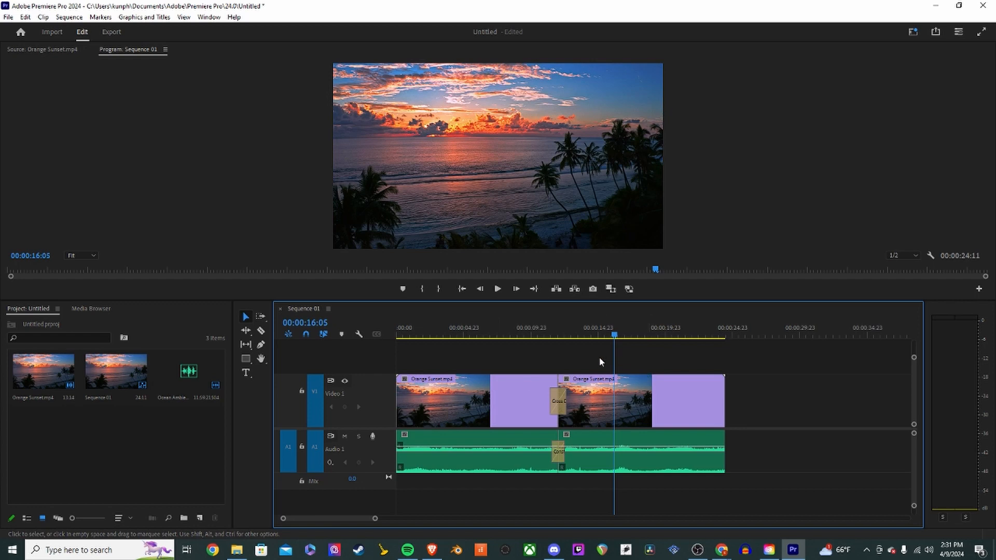
- Add one video track and one audio track to the sequence
{"action": "right_click", "coordinate": [368, 370]}
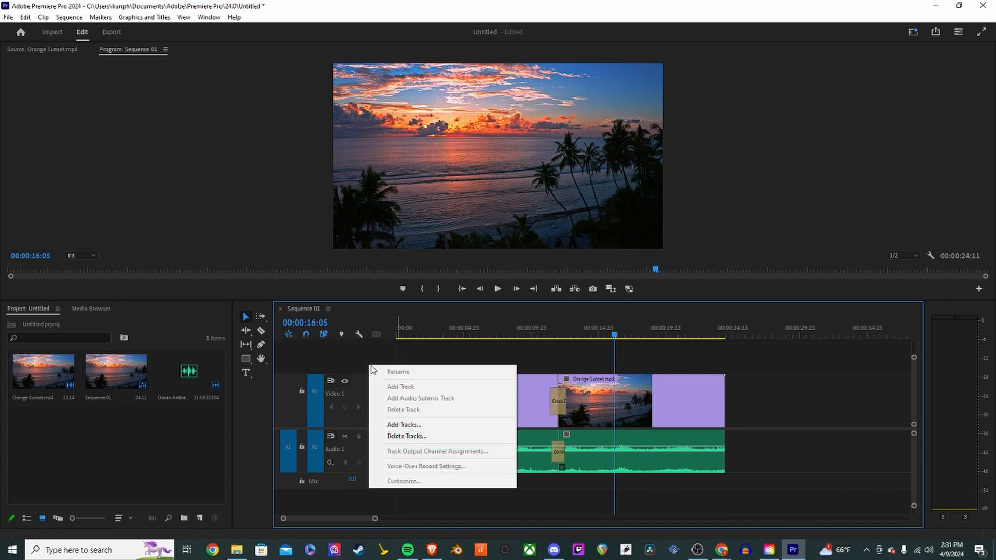
{"action": "left_click", "coordinate": [417, 426]}
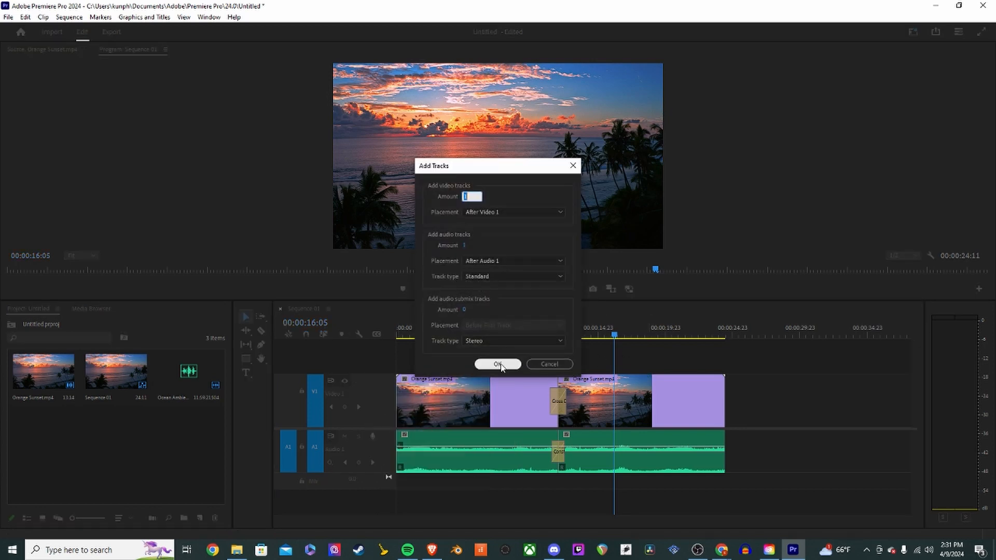
{"action": "left_click", "coordinate": [498, 364]}
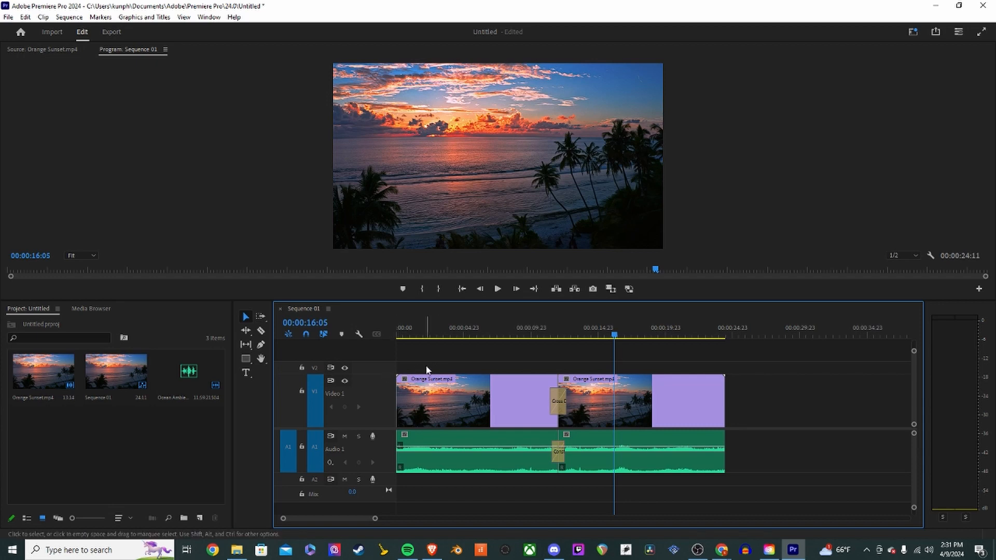
- Create a new text layer at about 00:00:03:15 in the sequence
{"action": "left_click", "coordinate": [423, 332]}
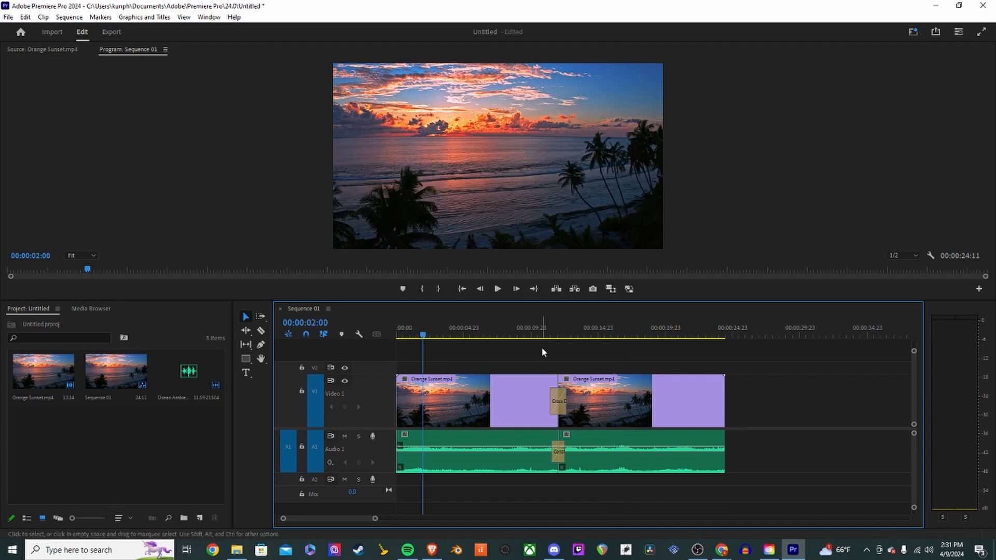
{"action": "left_click", "coordinate": [488, 333]}
{"action": "mouse_move", "coordinate": [488, 335]}
{"action": "left_mouse_down"}
{"action": "mouse_move", "coordinate": [587, 335]}
{"action": "mouse_move", "coordinate": [433, 340]}
{"action": "mouse_move", "coordinate": [555, 336]}
{"action": "mouse_move", "coordinate": [497, 343]}
{"action": "left_mouse_up"}
{"action": "left_click", "coordinate": [446, 337]}
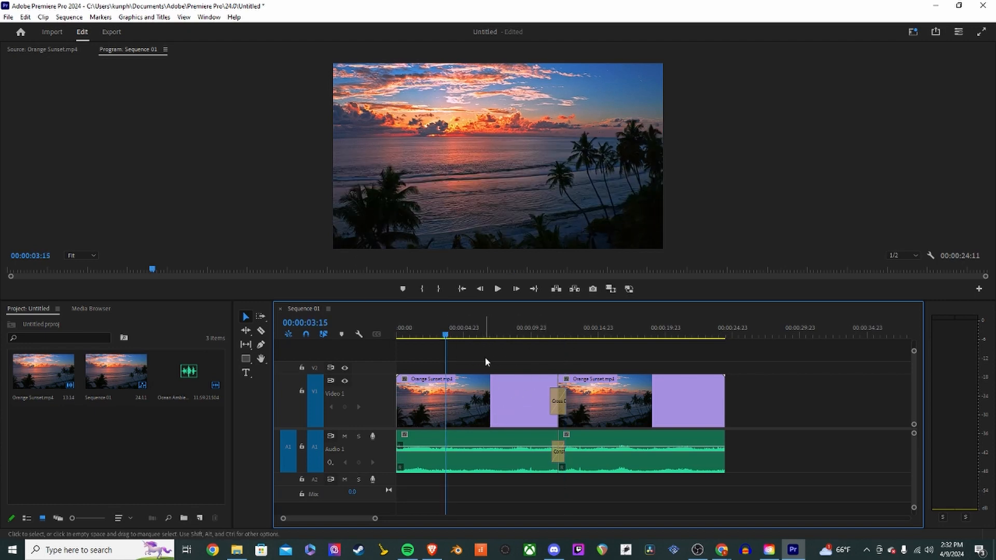
{"action": "left_click", "coordinate": [146, 18]}
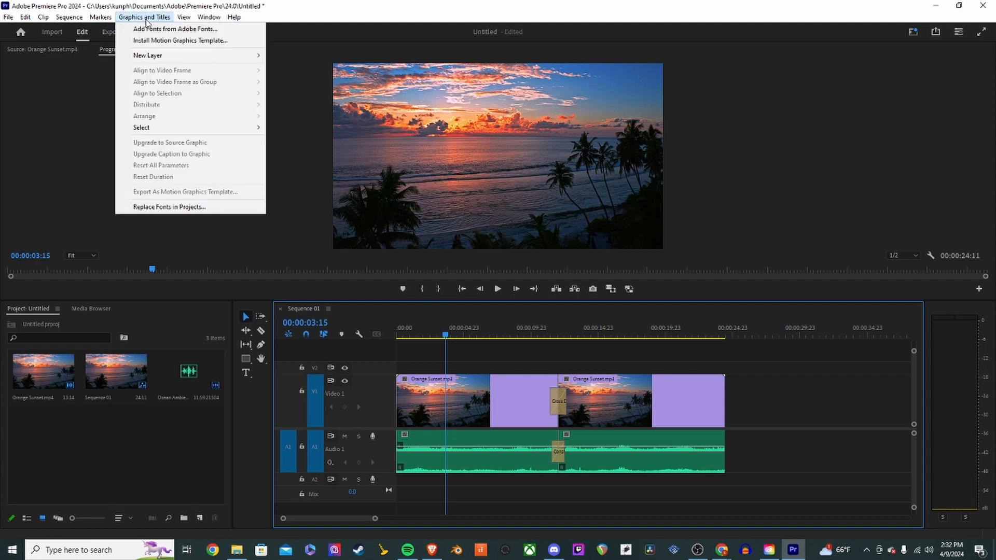
{"action": "mouse_move", "coordinate": [145, 59]}
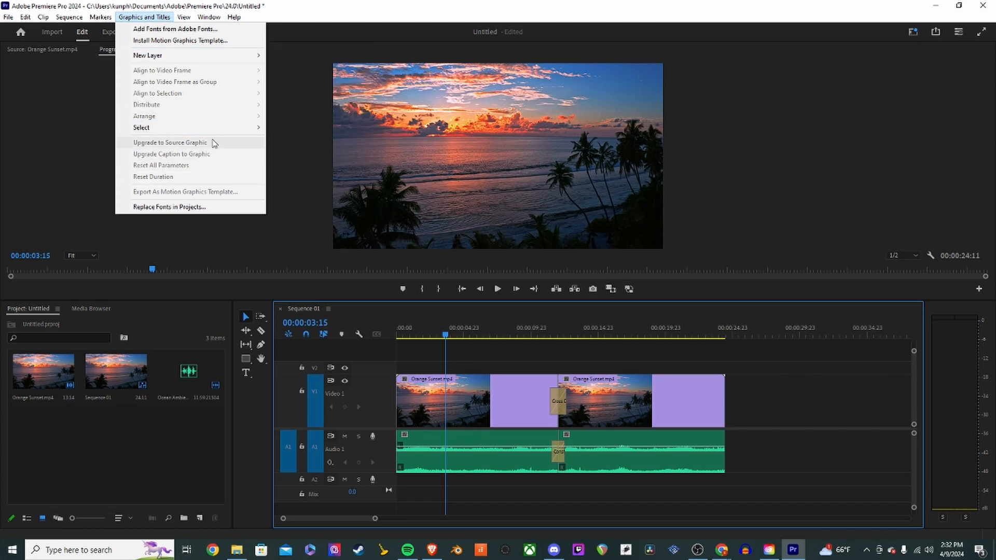
{"action": "mouse_move", "coordinate": [220, 58]}
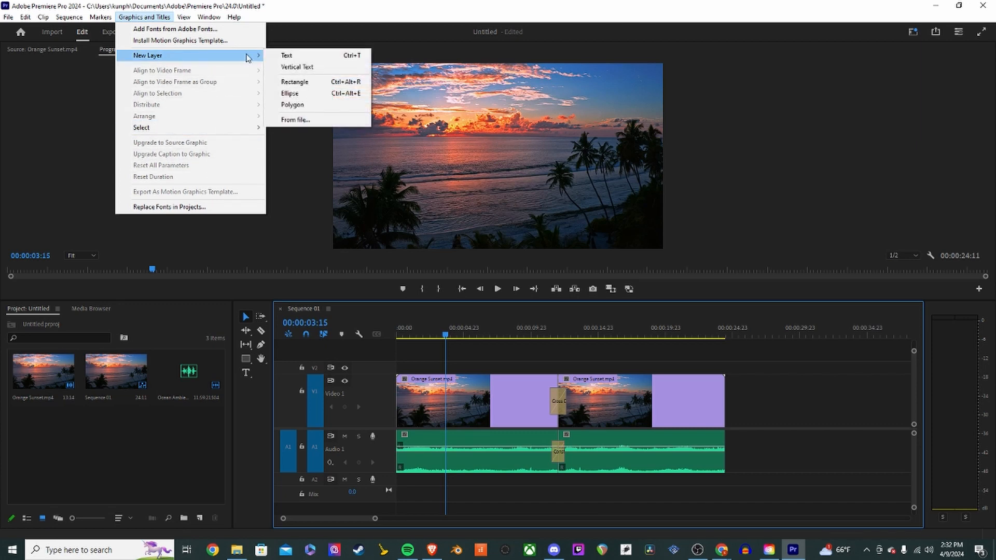
{"action": "left_click", "coordinate": [312, 57]}
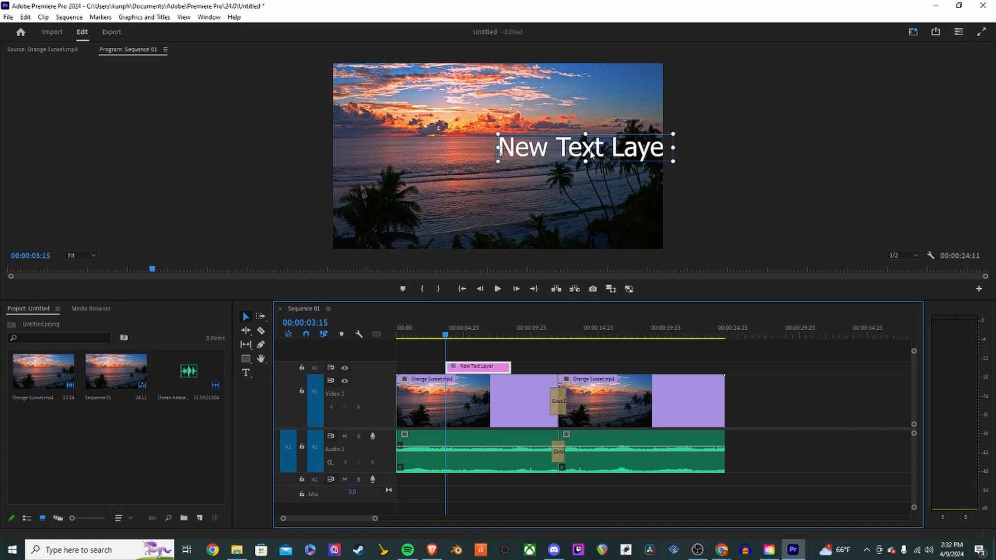
- Move the text layer lower in the frame and replace its text with TEST
{"action": "left_click_drag", "start_coordinate": [591, 155], "coordinate": [488, 204]}
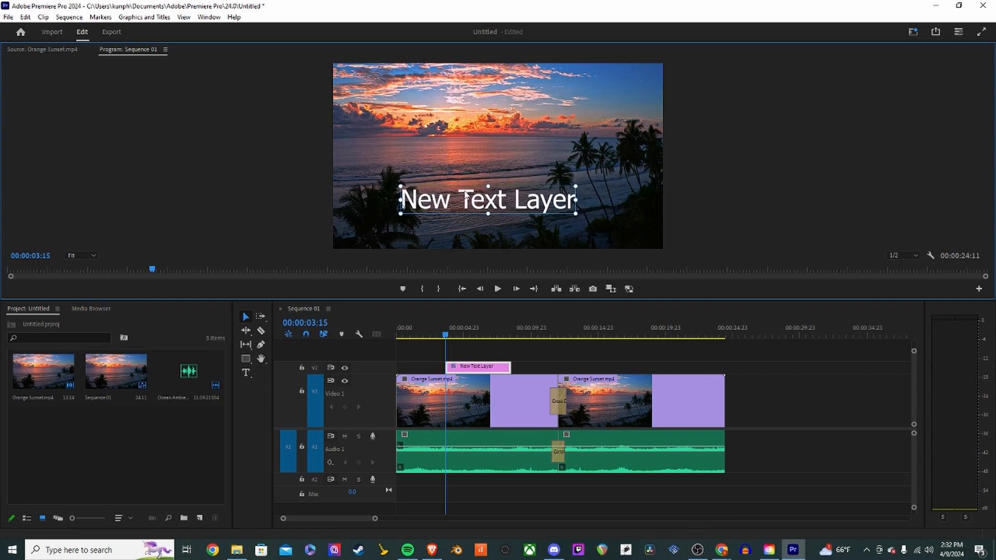
{"action": "double_click", "coordinate": [490, 207]}
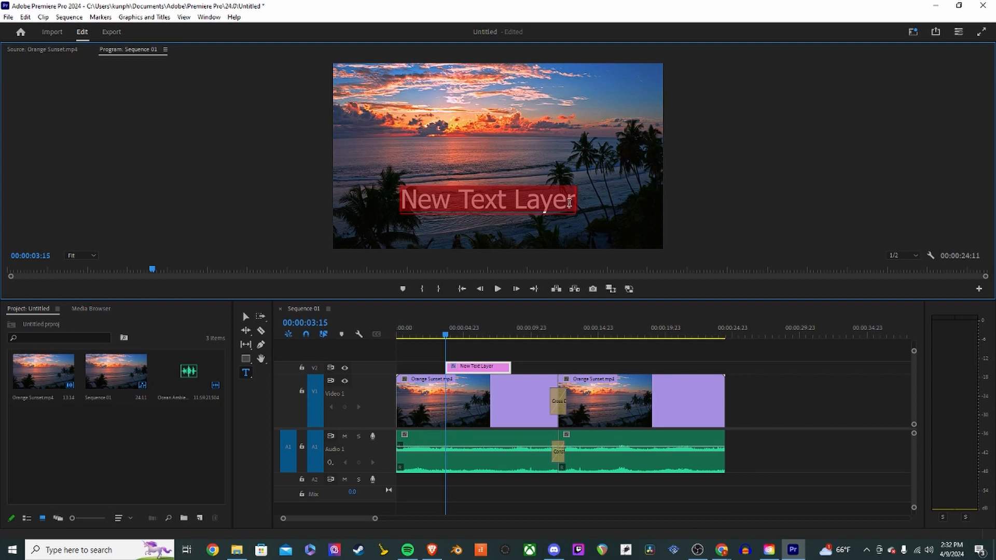
{"action": "type", "text": "TEST"}
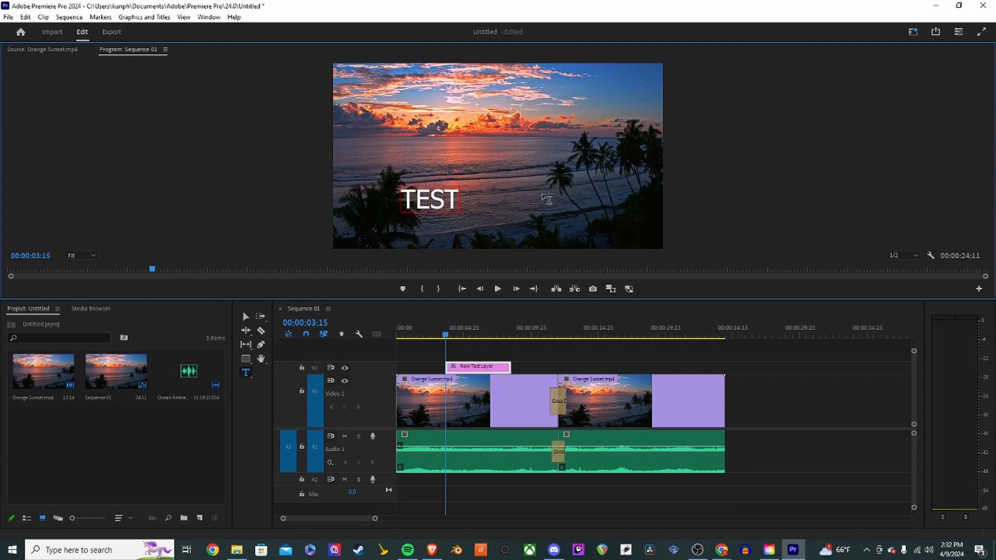
- Reposition the TEST title nearer the centre of the lower frame with the Selection tool
{"action": "left_click", "coordinate": [470, 205]}
{"action": "left_click", "coordinate": [450, 156]}
{"action": "left_click", "coordinate": [518, 169]}
{"action": "left_click", "coordinate": [404, 234]}
{"action": "left_click", "coordinate": [430, 139]}
{"action": "left_click", "coordinate": [424, 200]}
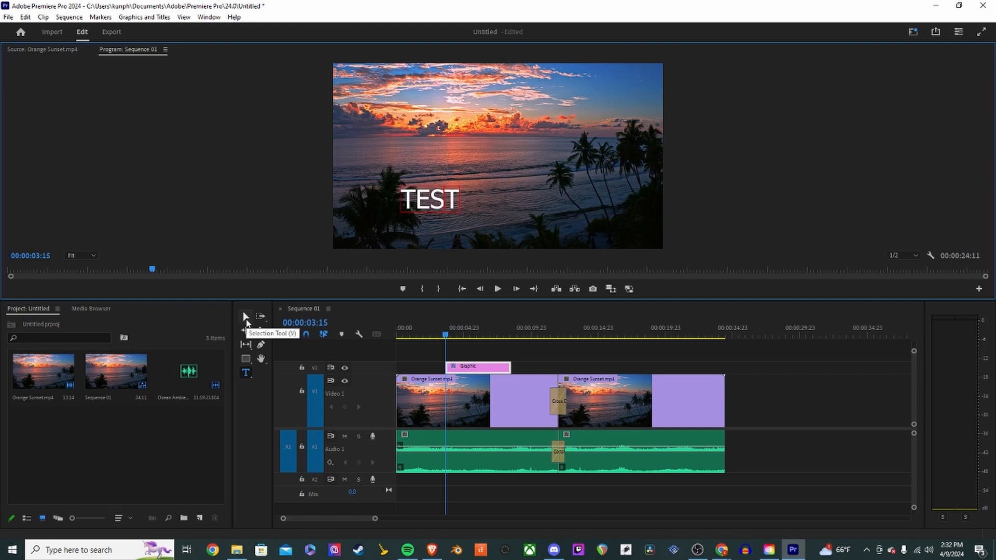
{"action": "left_click", "coordinate": [246, 317]}
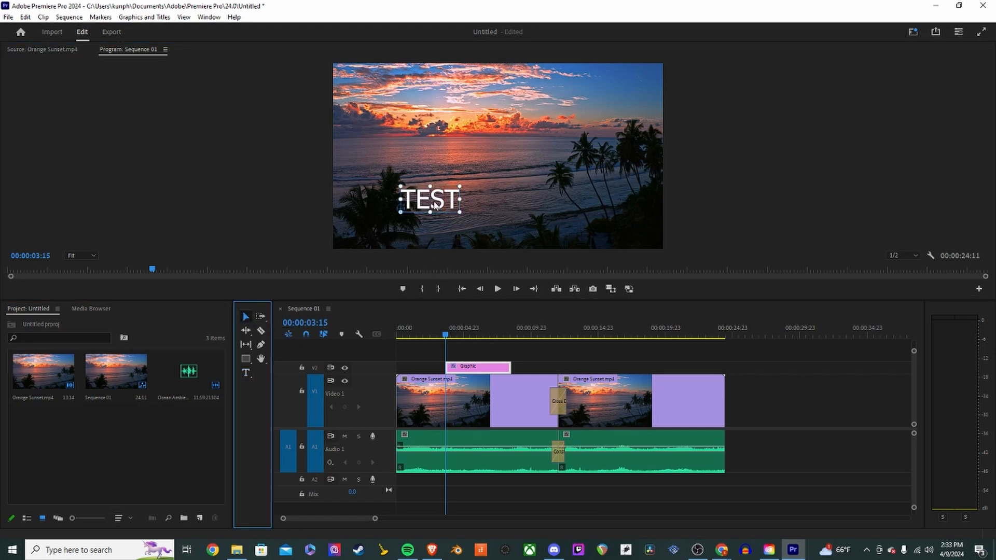
{"action": "left_click_drag", "start_coordinate": [436, 206], "coordinate": [489, 216]}
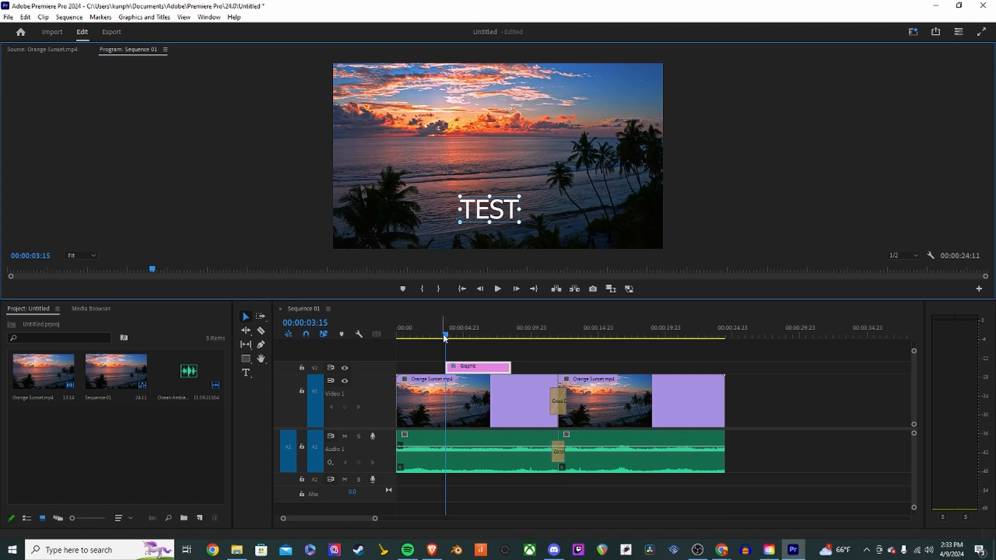
- Play part of the sequence to preview the TEST title over the footage
{"action": "left_click_drag", "start_coordinate": [487, 335], "coordinate": [505, 345]}
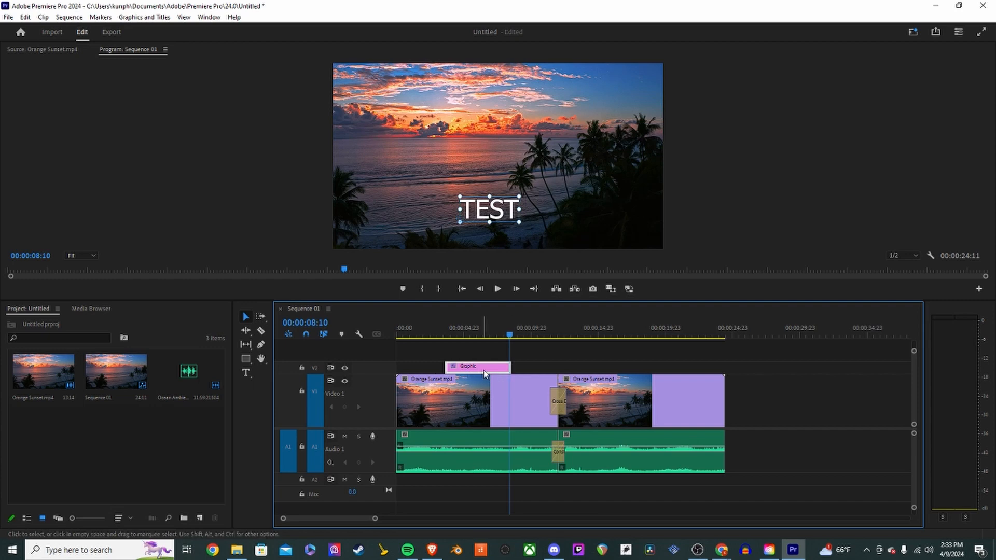
{"action": "left_click", "coordinate": [448, 334]}
{"action": "mouse_move", "coordinate": [451, 336]}
{"action": "left_mouse_down"}
{"action": "mouse_move", "coordinate": [513, 339]}
{"action": "mouse_move", "coordinate": [449, 339]}
{"action": "left_mouse_up"}
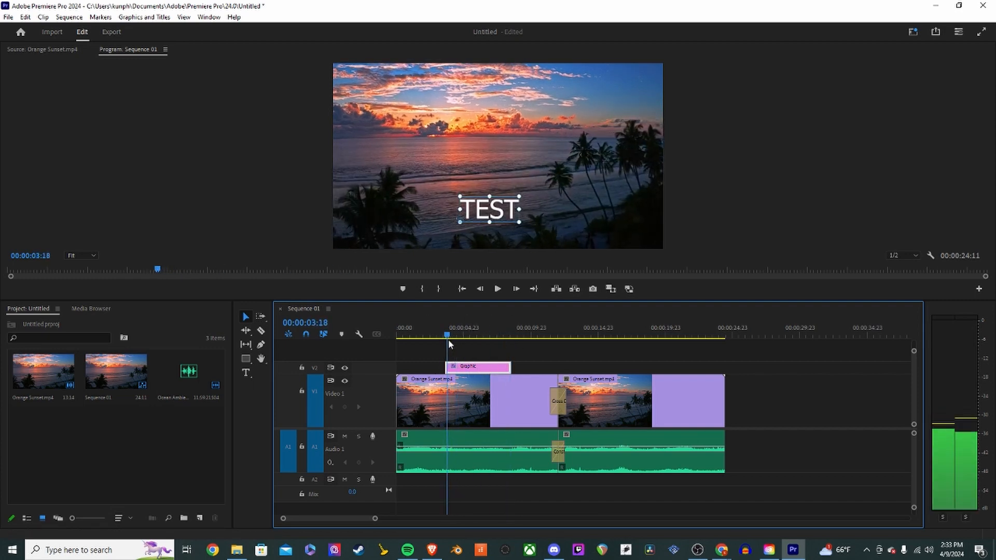
{"action": "key", "text": "space"}
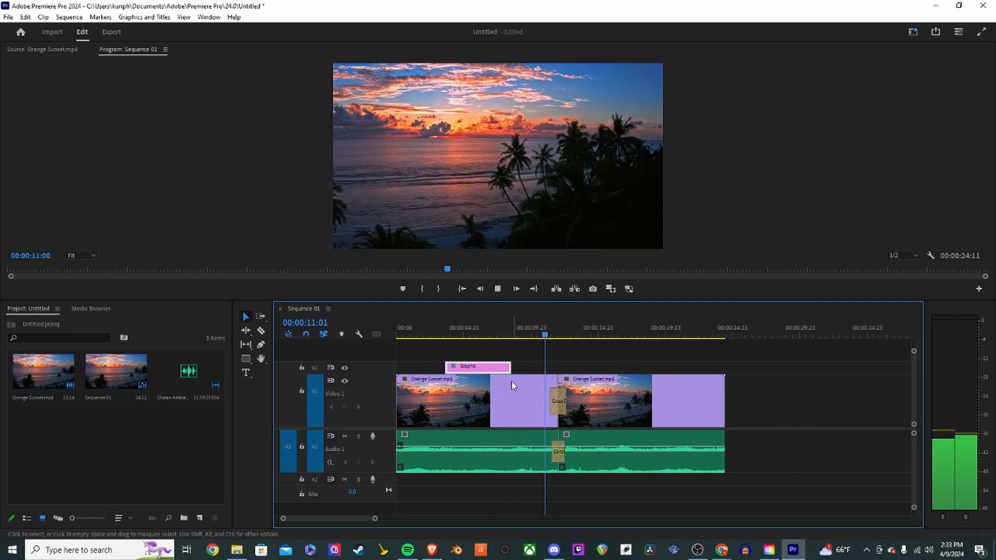
{"action": "key", "text": "space"}
- Stretch the title graphic clip to span from near the start to near the end of the sequence
{"action": "left_click_drag", "start_coordinate": [481, 369], "coordinate": [716, 371]}
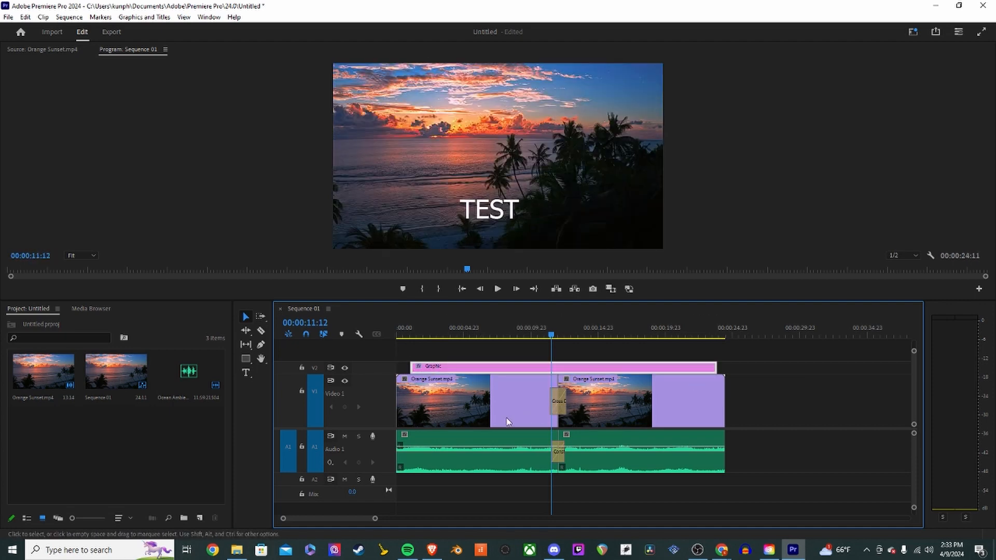
{"action": "left_click_drag", "start_coordinate": [415, 336], "coordinate": [726, 352]}
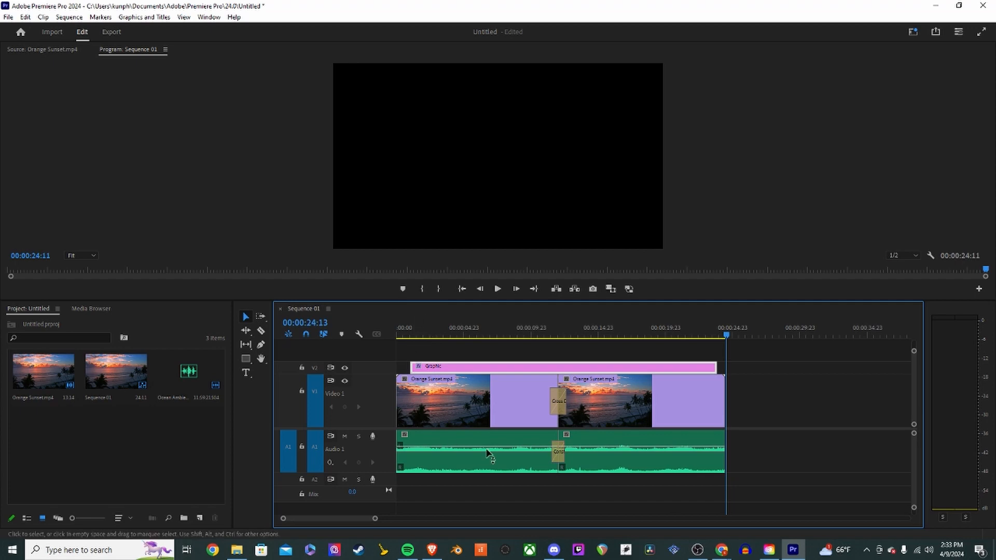
{"action": "key", "text": "Home"}
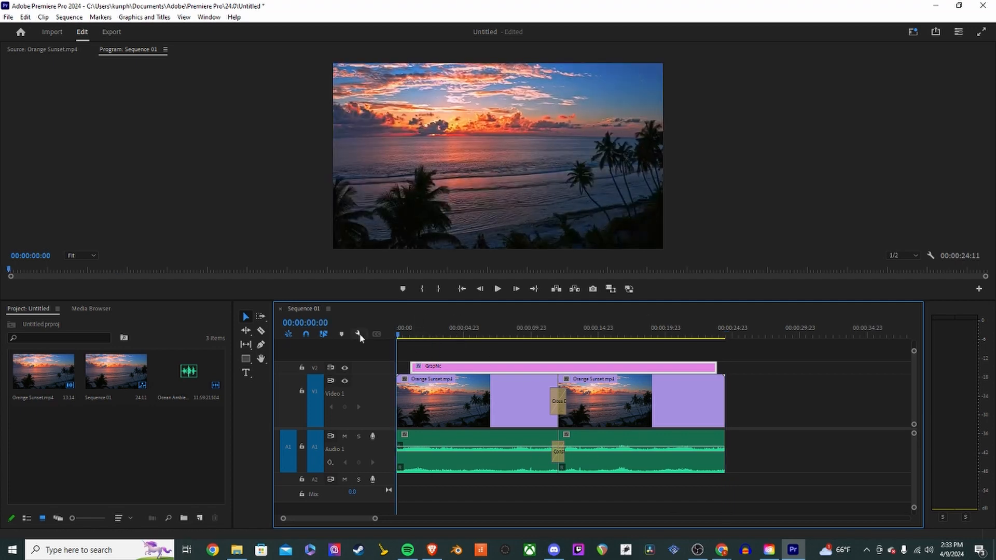
{"action": "left_click", "coordinate": [728, 331]}
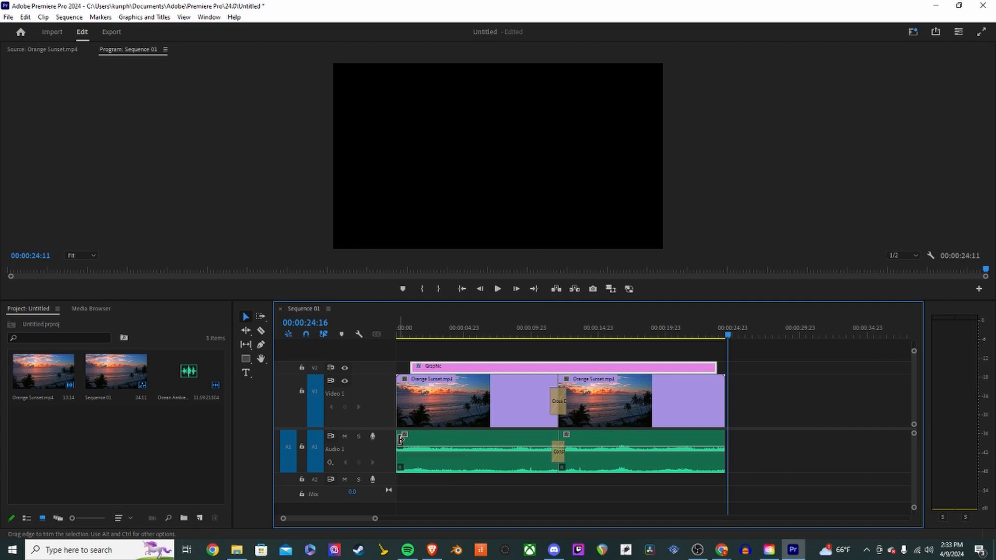
- Apply the default transition to the start of the first Orange Sunset video clip
{"action": "left_click", "coordinate": [399, 397]}
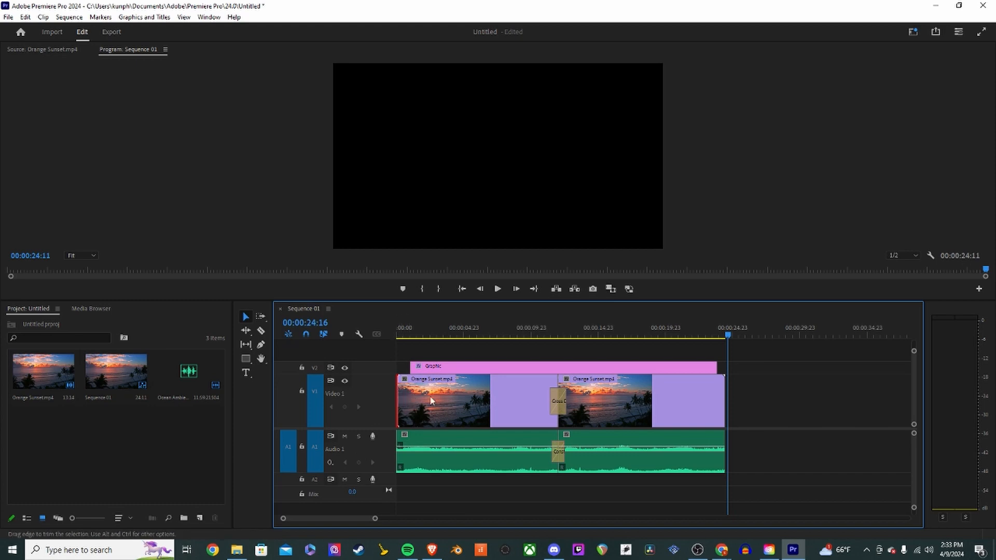
{"action": "left_click", "coordinate": [726, 400]}
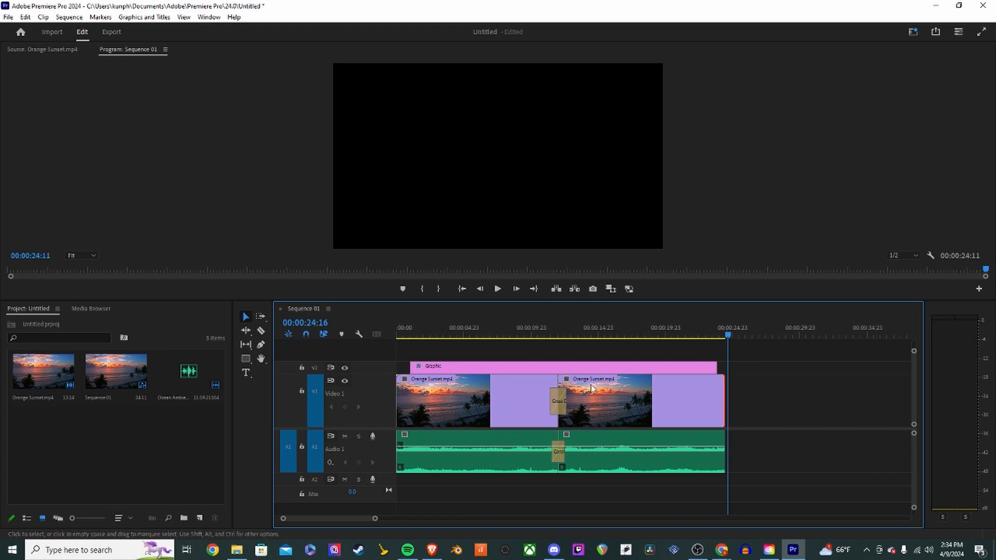
{"action": "left_click", "coordinate": [560, 381]}
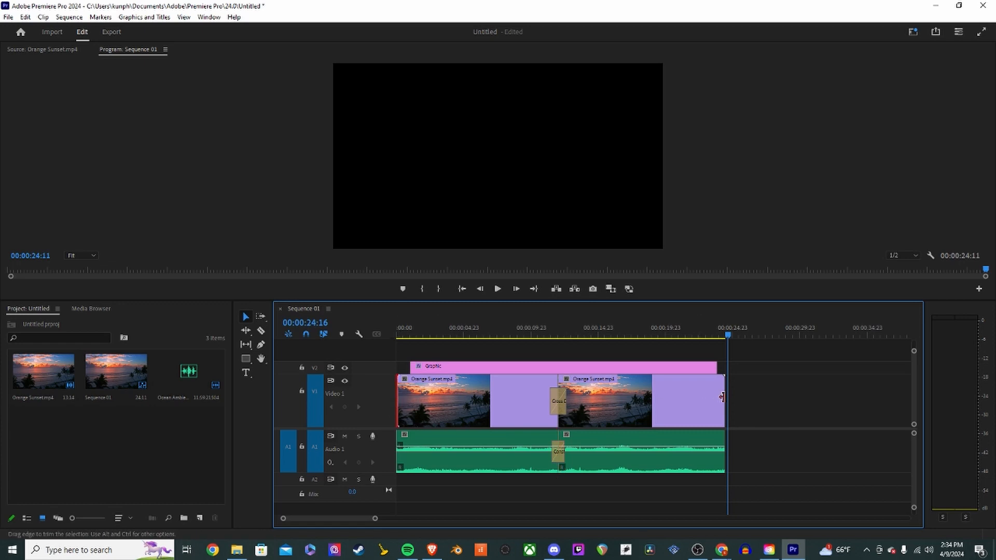
{"action": "right_click", "coordinate": [399, 387]}
{"action": "left_click", "coordinate": [450, 458]}
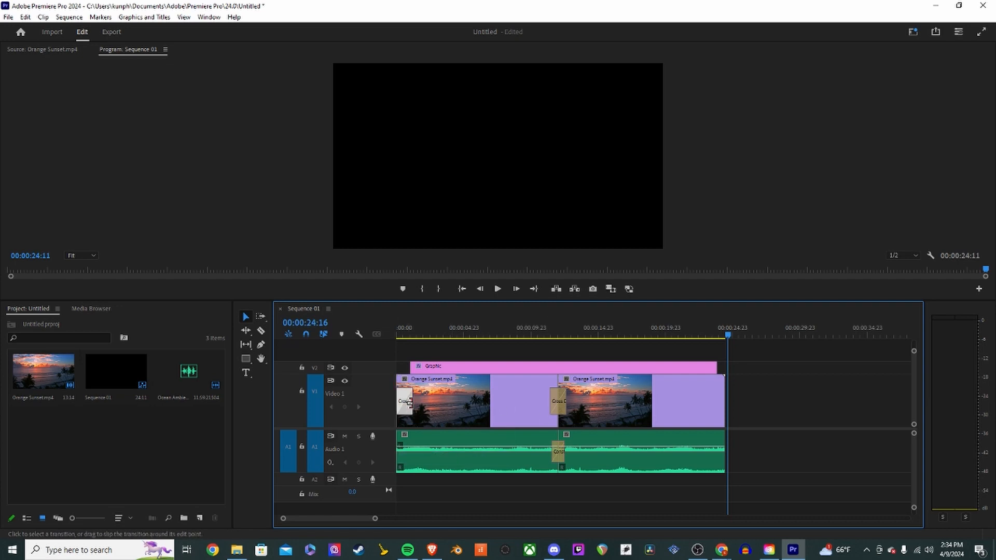
{"action": "left_click", "coordinate": [424, 408]}
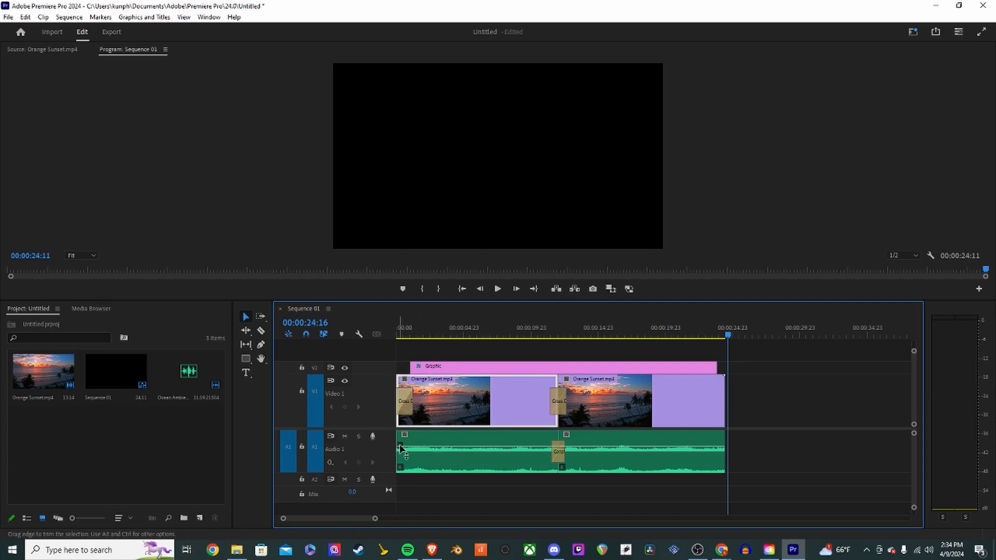
- Apply the default transition to the start of the audio clip
{"action": "left_click", "coordinate": [404, 336]}
{"action": "left_click_drag", "start_coordinate": [403, 336], "coordinate": [395, 338]}
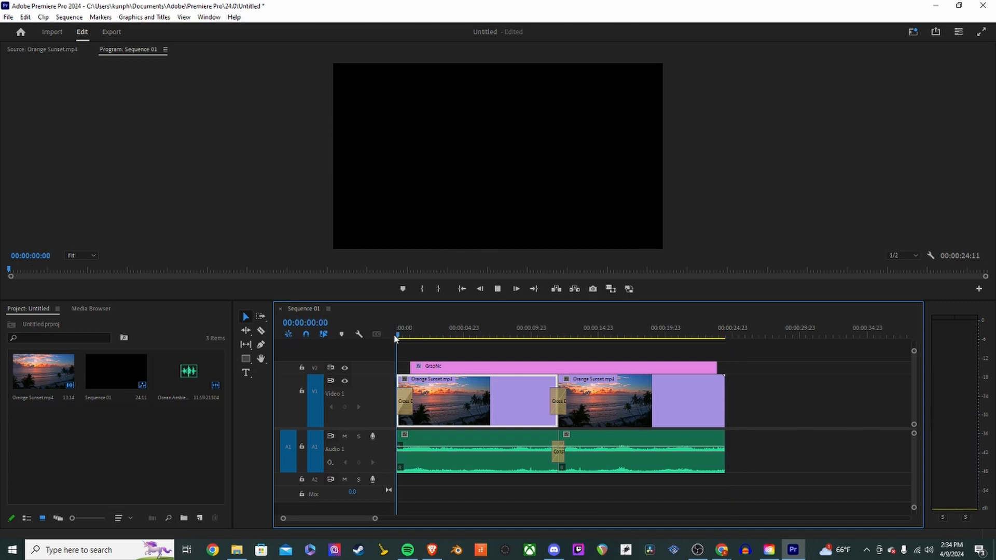
{"action": "key", "text": "space"}
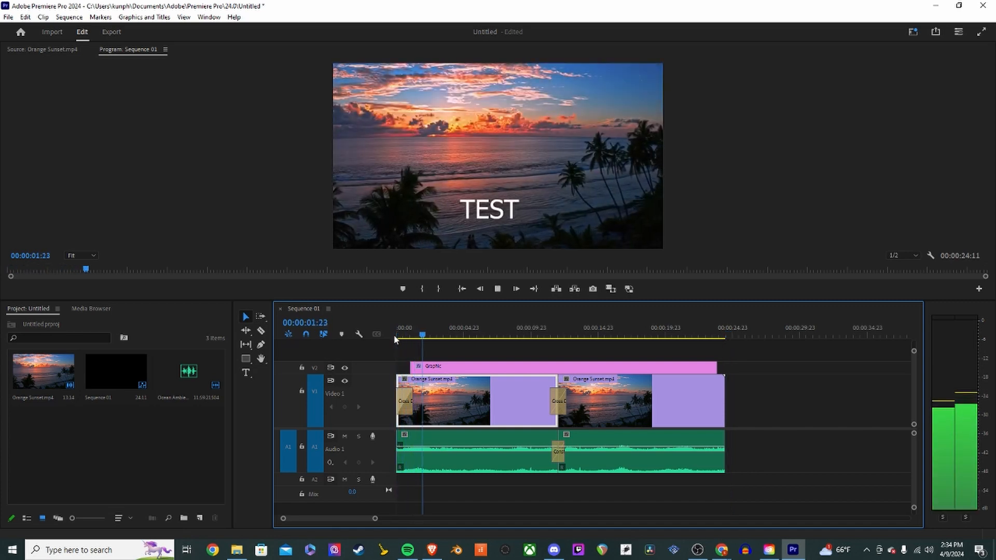
{"action": "right_click", "coordinate": [398, 461]}
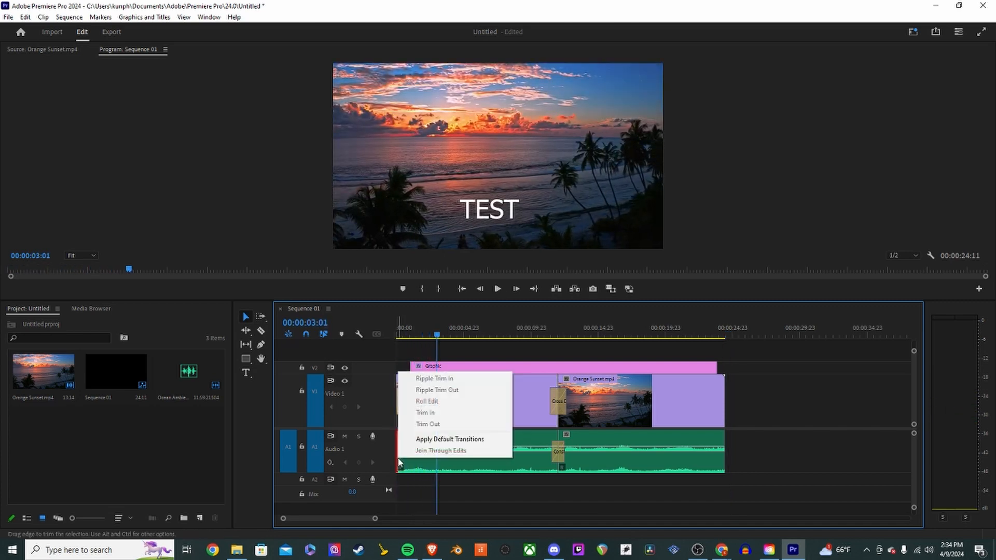
{"action": "left_click", "coordinate": [446, 439]}
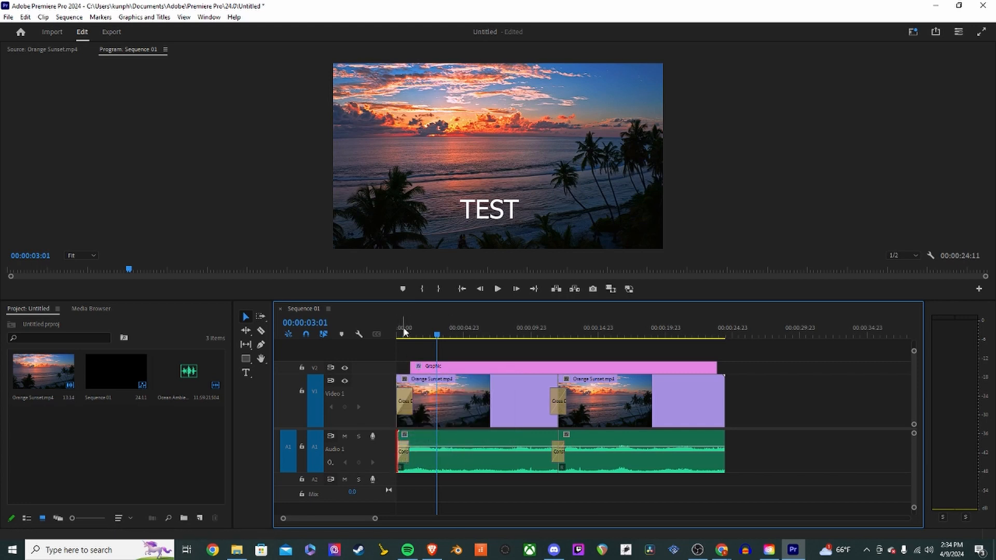
- Apply default transitions to the ends of the last Orange Sunset video clip and the audio clip
{"action": "left_click_drag", "start_coordinate": [403, 332], "coordinate": [380, 333]}
{"action": "key", "text": "space"}
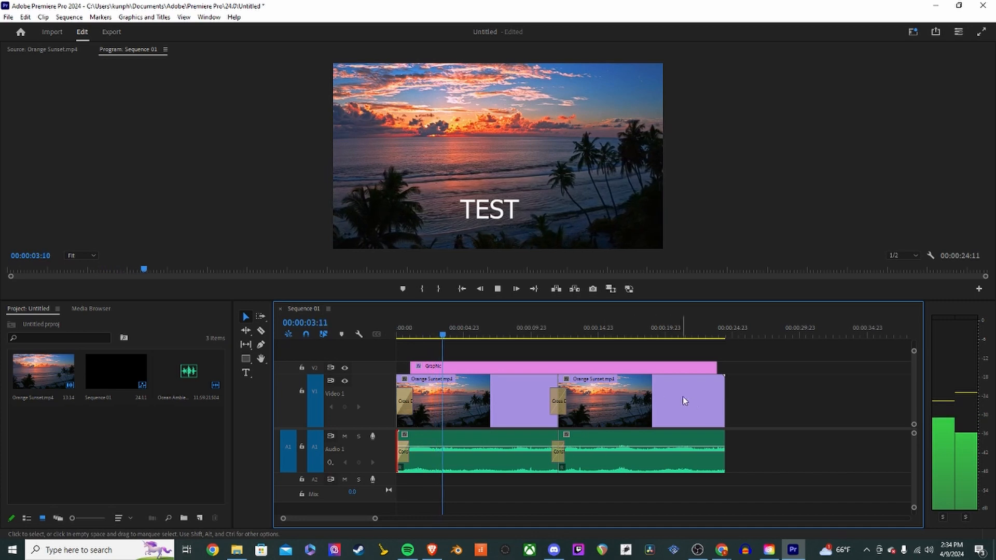
{"action": "left_click", "coordinate": [724, 400]}
{"action": "right_click", "coordinate": [725, 397]}
{"action": "left_click", "coordinate": [742, 460]}
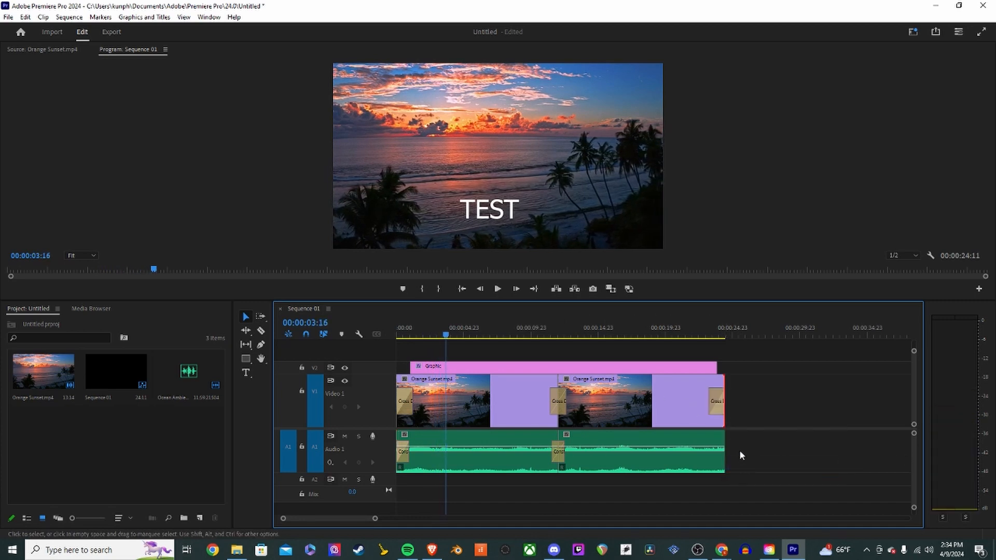
{"action": "right_click", "coordinate": [725, 451]}
{"action": "left_click", "coordinate": [776, 439]}
- Lengthen the opening Cross Dissolve on the first video clip to about 10 seconds
{"action": "left_click", "coordinate": [405, 401]}
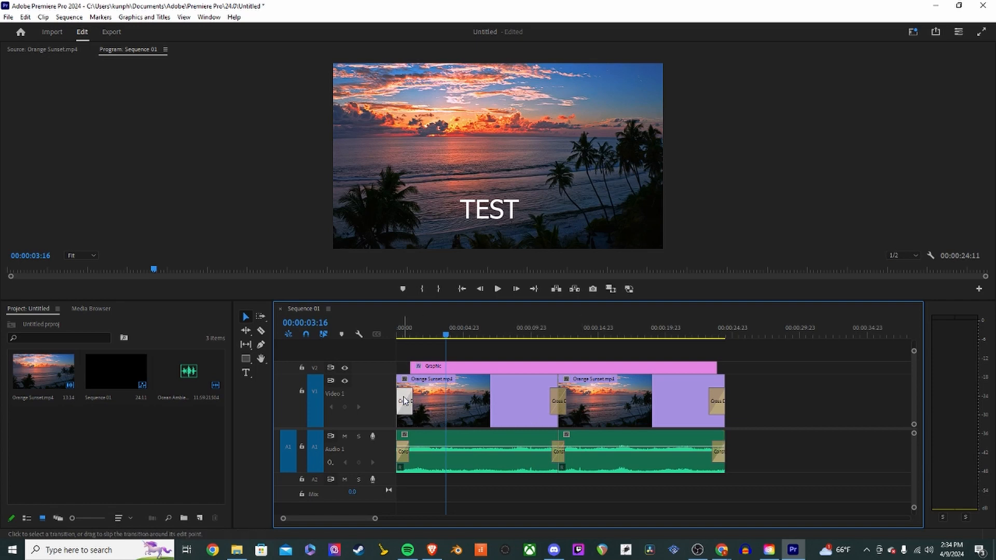
{"action": "left_click", "coordinate": [718, 404]}
{"action": "left_click", "coordinate": [719, 451]}
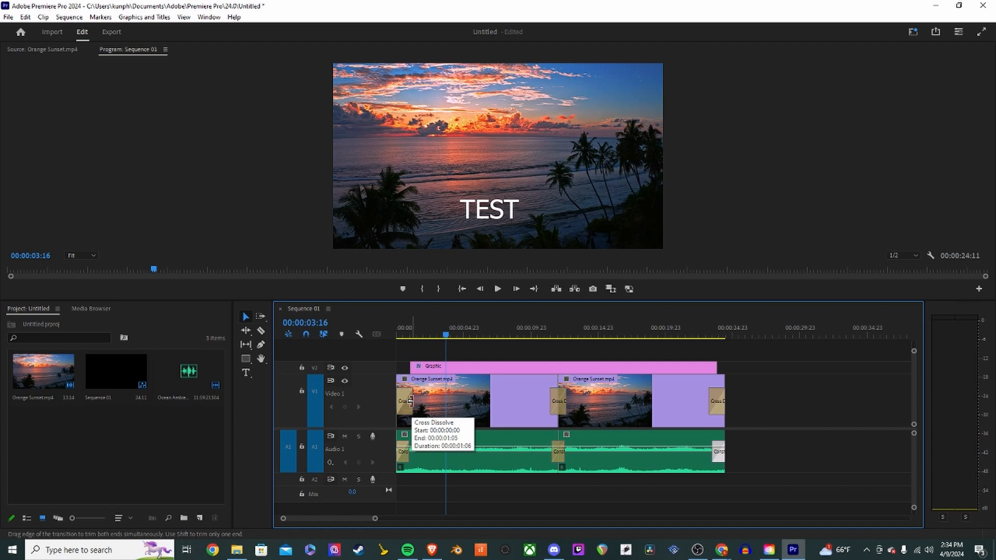
{"action": "left_click_drag", "start_coordinate": [410, 401], "coordinate": [413, 401]}
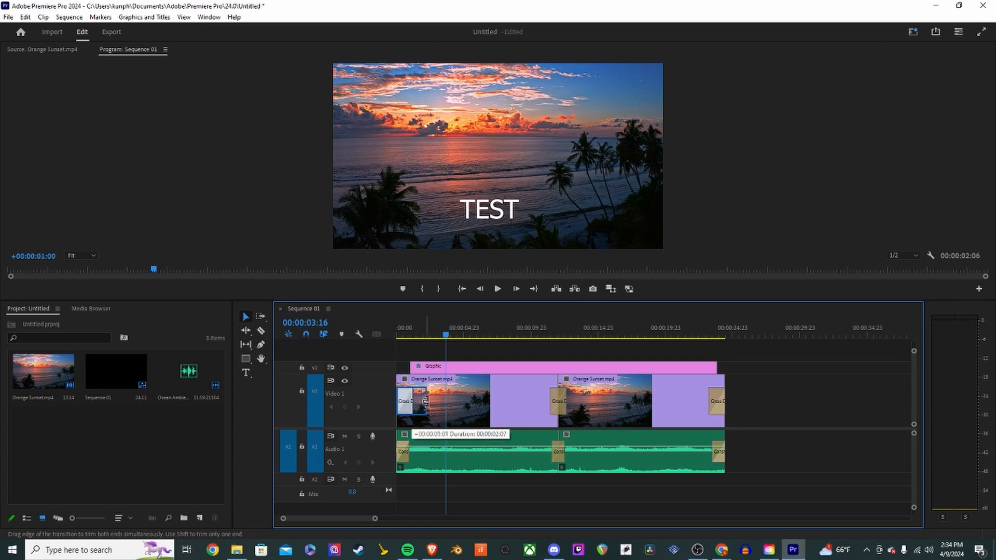
{"action": "left_click_drag", "start_coordinate": [499, 404], "coordinate": [527, 406]}
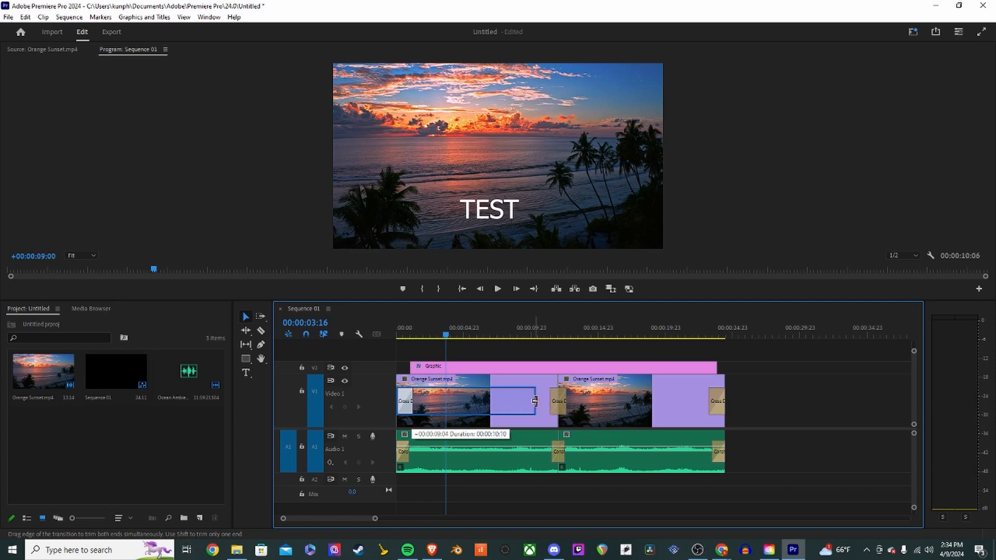
- Preview the opening Cross Dissolve and shorten it back to a short default-length transition
{"action": "left_click_drag", "start_coordinate": [535, 401], "coordinate": [538, 401]}
{"action": "left_click", "coordinate": [400, 335]}
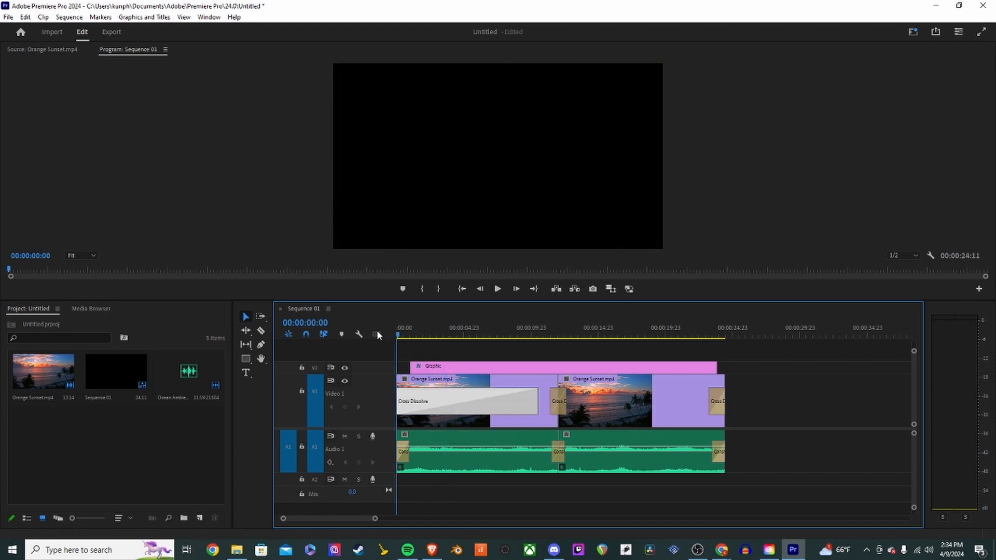
{"action": "key", "text": "space"}
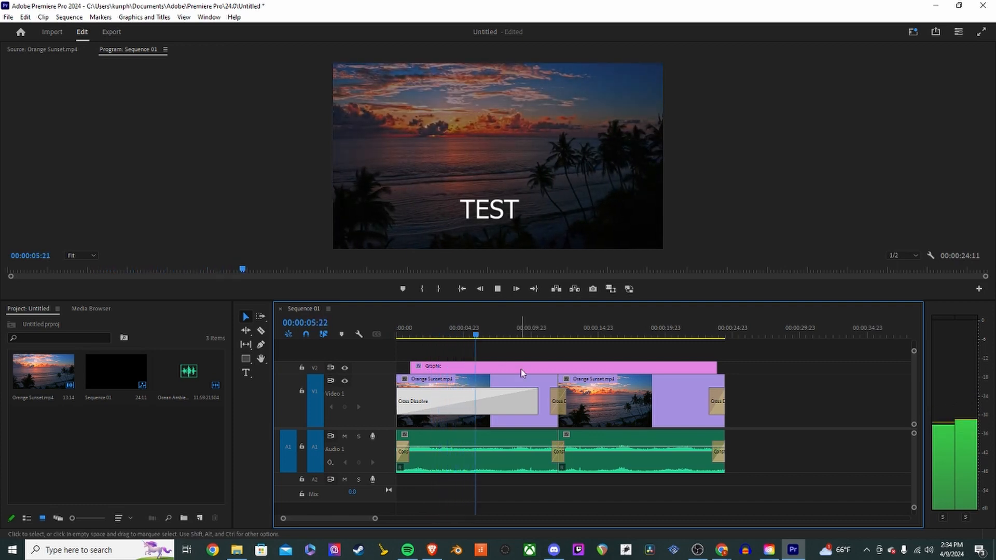
{"action": "key", "text": "space"}
{"action": "left_click_drag", "start_coordinate": [534, 403], "coordinate": [408, 406]}
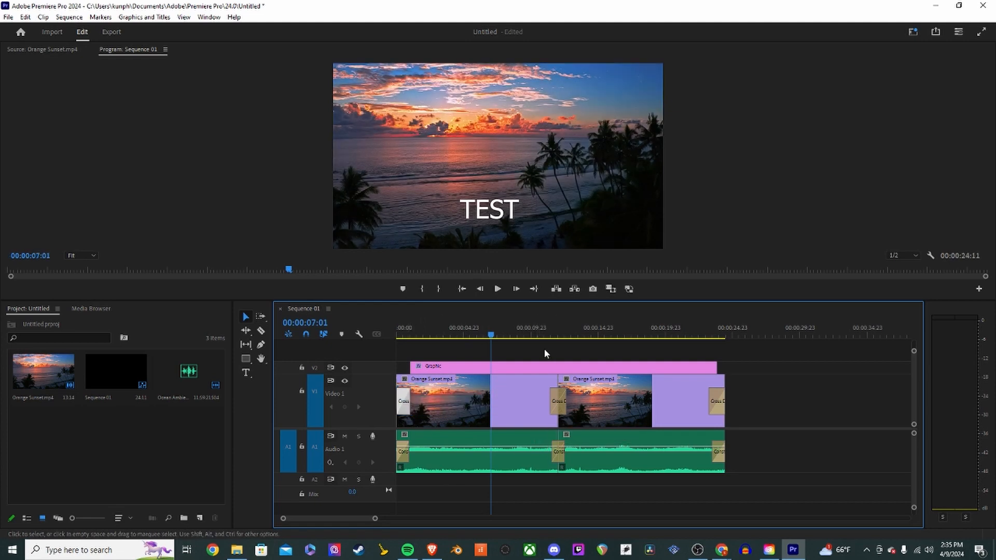
- Lengthen the Cross Dissolve at the edit between the two Orange Sunset clips to 2 seconds
{"action": "left_click", "coordinate": [553, 332]}
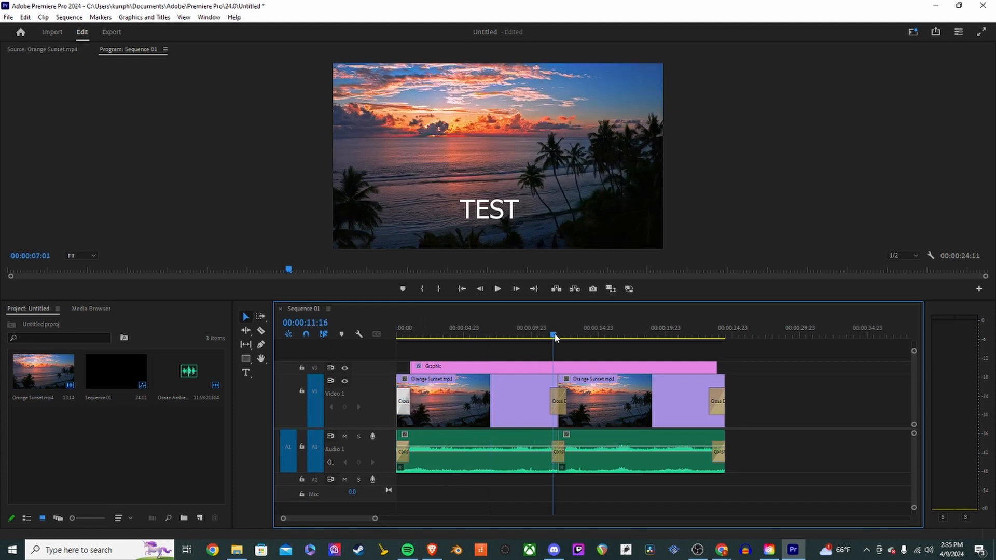
{"action": "left_click", "coordinate": [553, 407]}
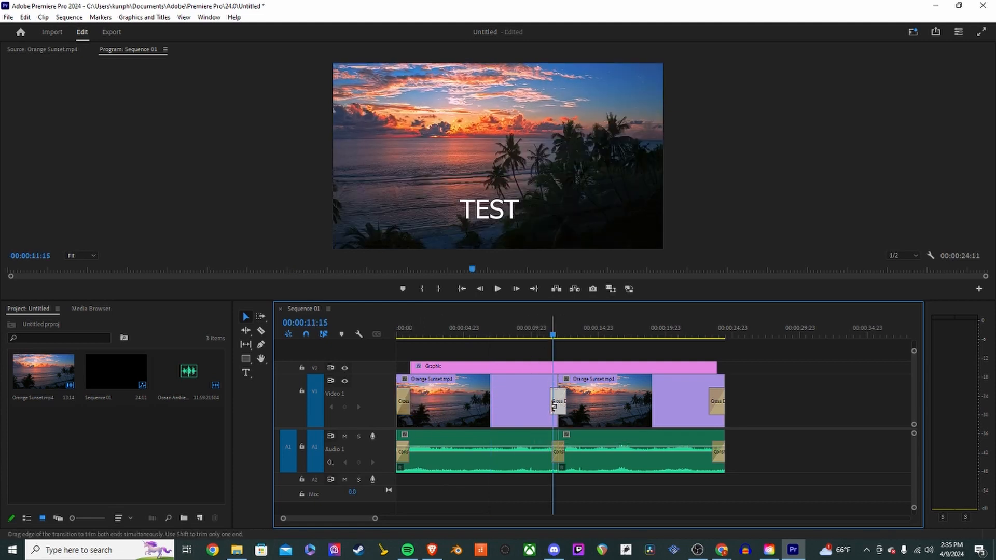
{"action": "left_click_drag", "start_coordinate": [554, 407], "coordinate": [592, 401]}
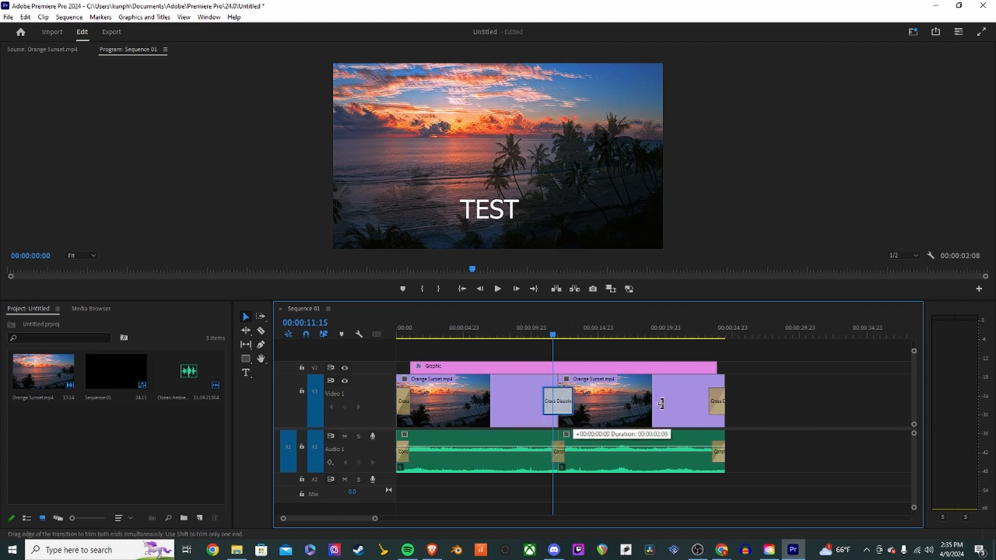
{"action": "left_click_drag", "start_coordinate": [662, 404], "coordinate": [684, 406]}
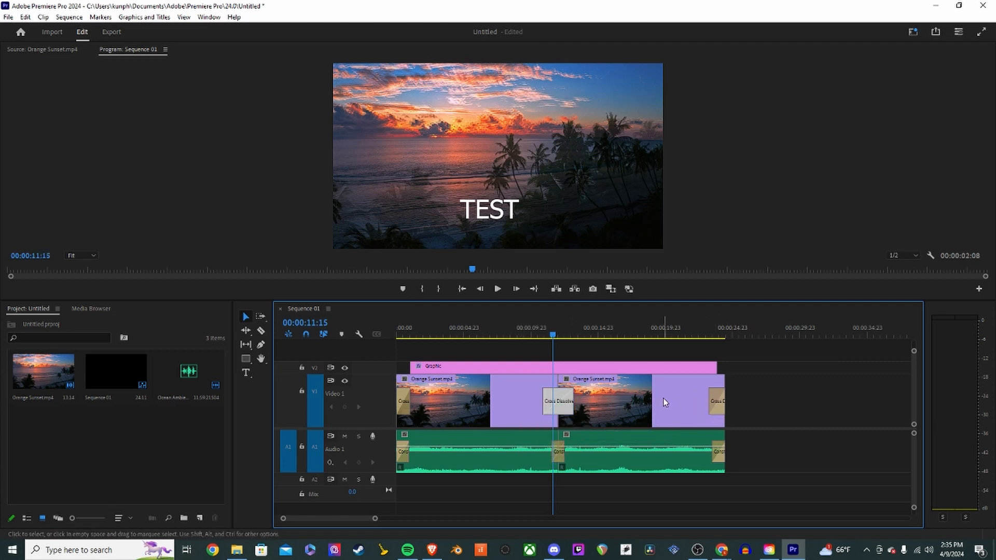
{"action": "left_click", "coordinate": [681, 397]}
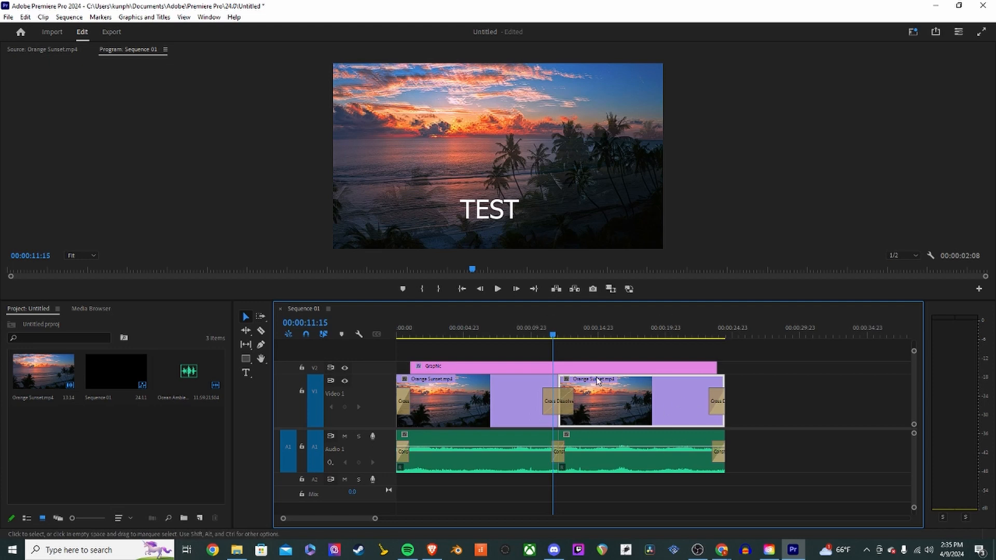
{"action": "left_click", "coordinate": [579, 401]}
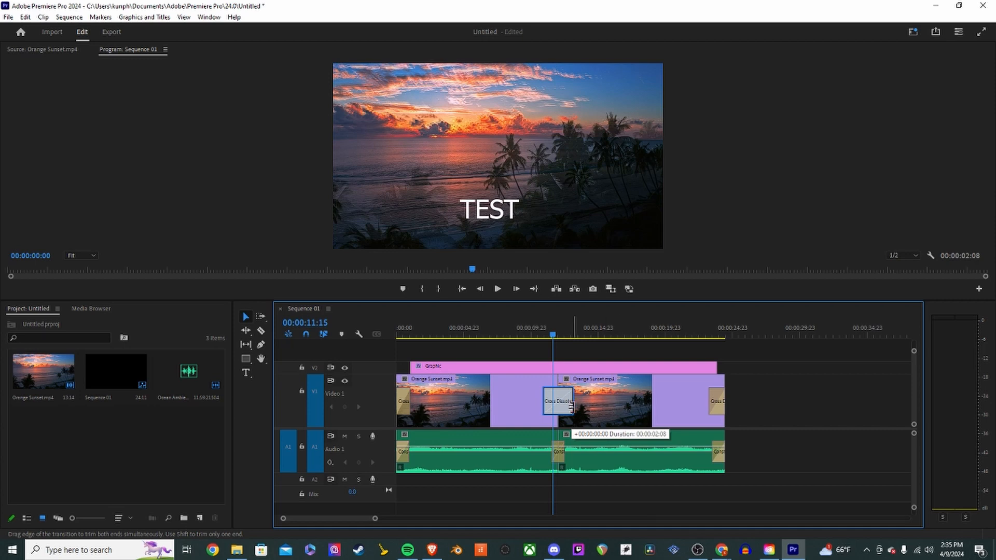
- Try a shorter Cross Dissolve at the video edit while previewing, then widen it back to about 2 seconds
{"action": "left_click", "coordinate": [541, 336]}
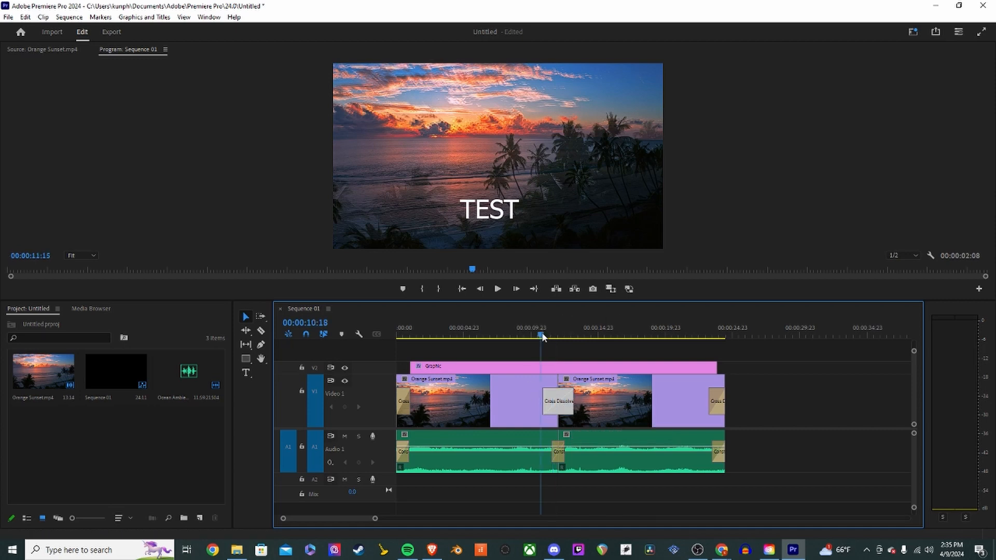
{"action": "key", "text": "space"}
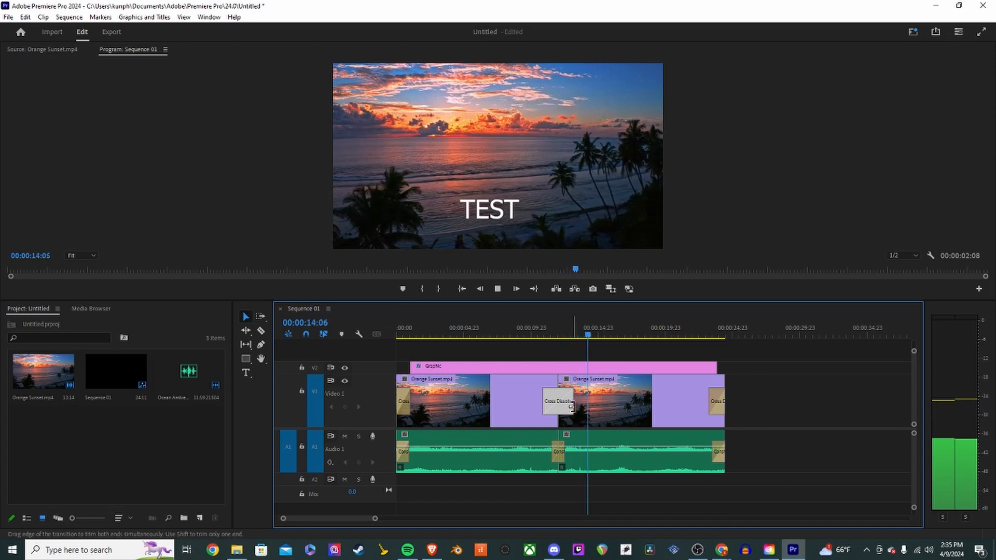
{"action": "left_click_drag", "start_coordinate": [572, 407], "coordinate": [558, 407]}
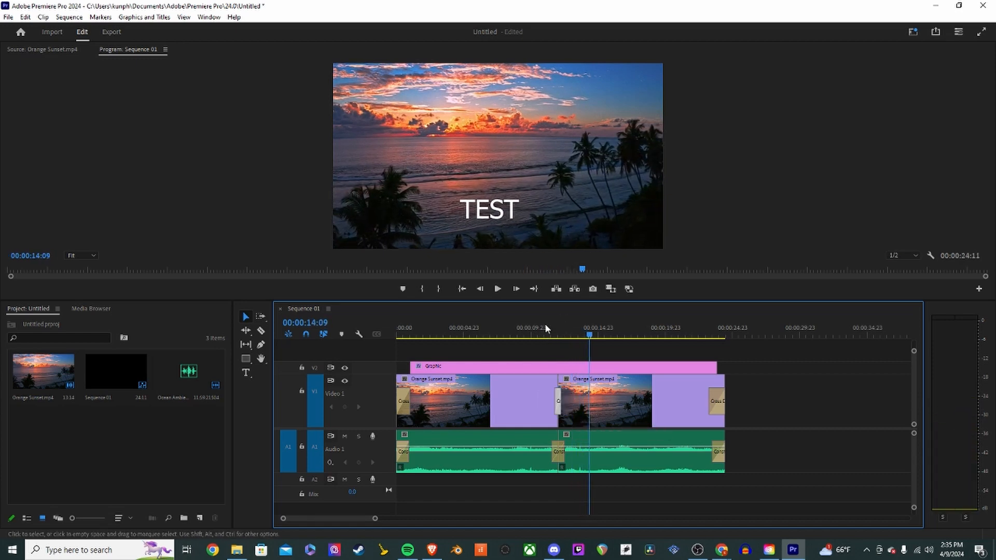
{"action": "left_click", "coordinate": [546, 326]}
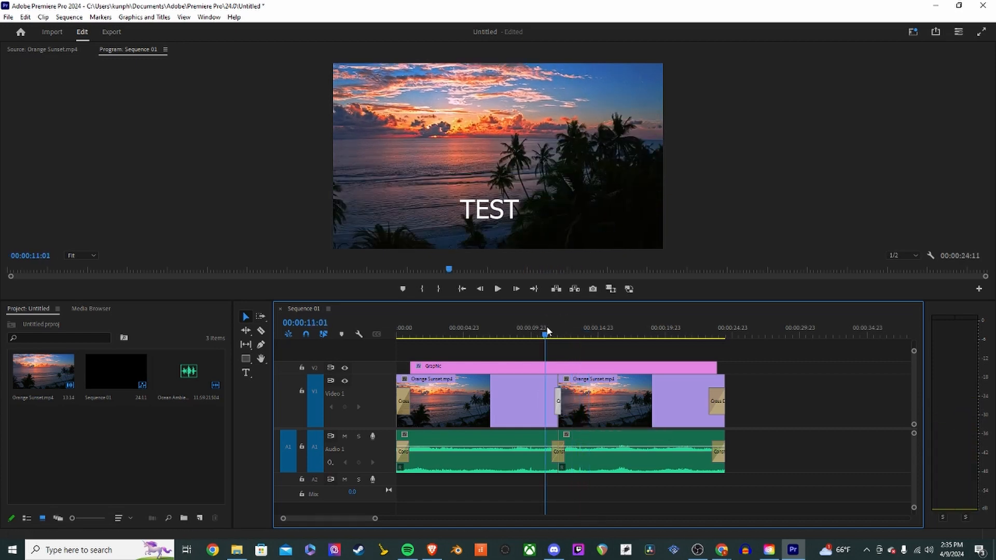
{"action": "key", "text": "space"}
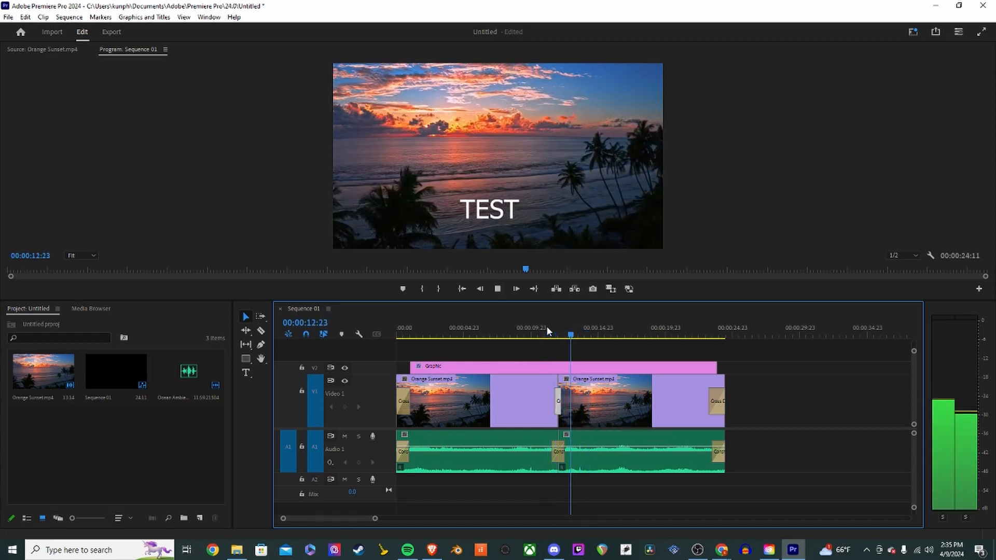
{"action": "left_click_drag", "start_coordinate": [560, 409], "coordinate": [543, 403]}
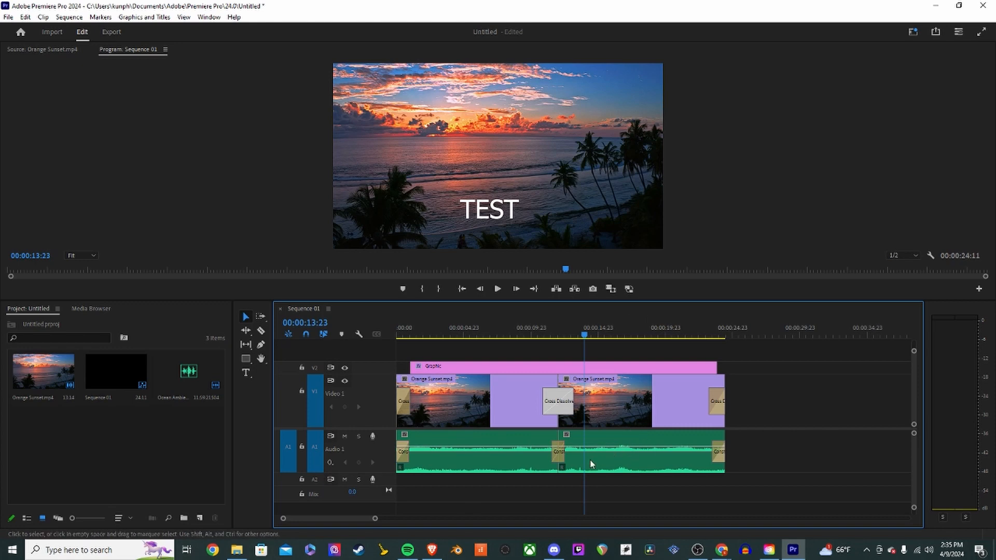
- Save the project
{"action": "left_click", "coordinate": [560, 454]}
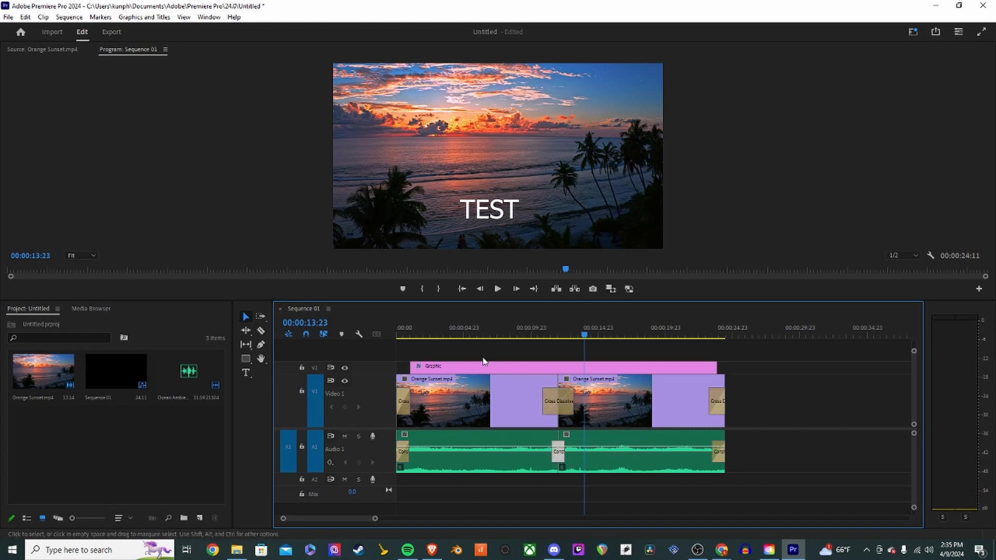
{"action": "left_click", "coordinate": [498, 338]}
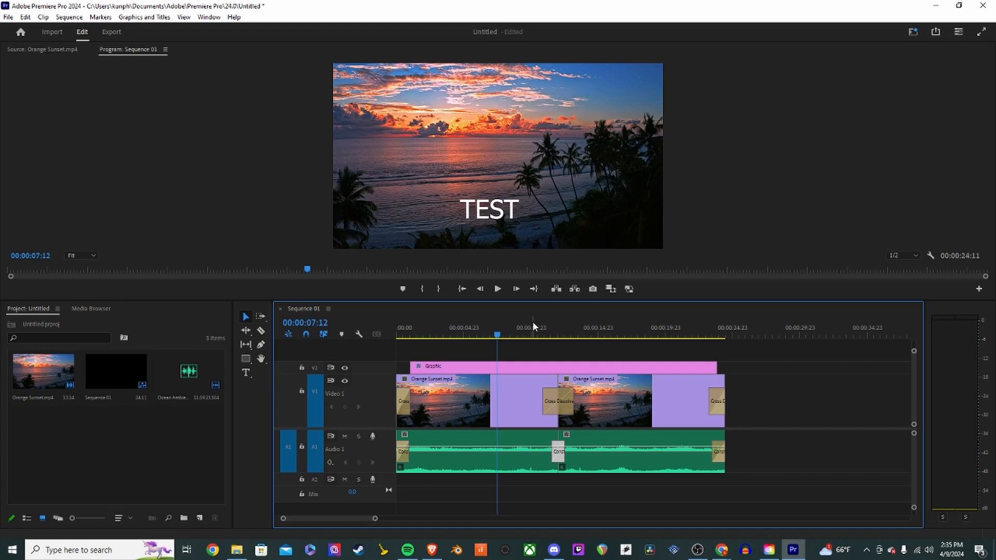
{"action": "key", "text": "ctrl+s"}
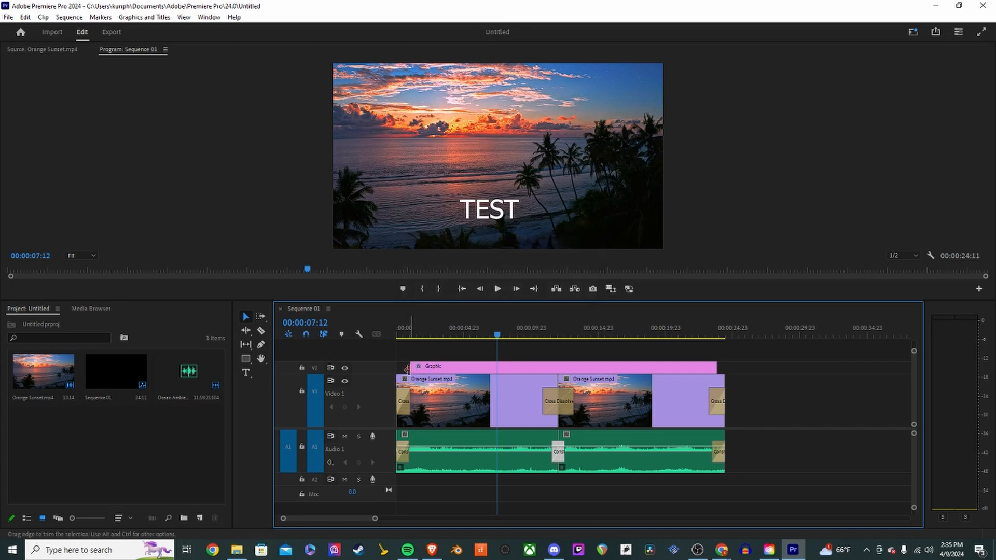
- Apply default transitions to the start and end of the TEST graphic clip and play back the sequence
{"action": "right_click", "coordinate": [413, 368]}
{"action": "left_click", "coordinate": [464, 436]}
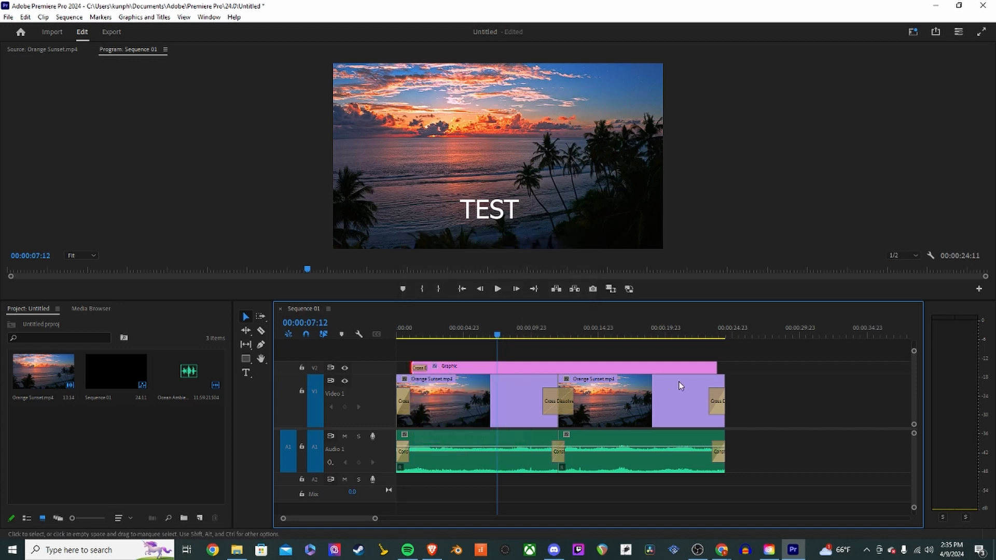
{"action": "right_click", "coordinate": [716, 368]}
{"action": "left_click", "coordinate": [765, 438]}
{"action": "left_click", "coordinate": [399, 337]}
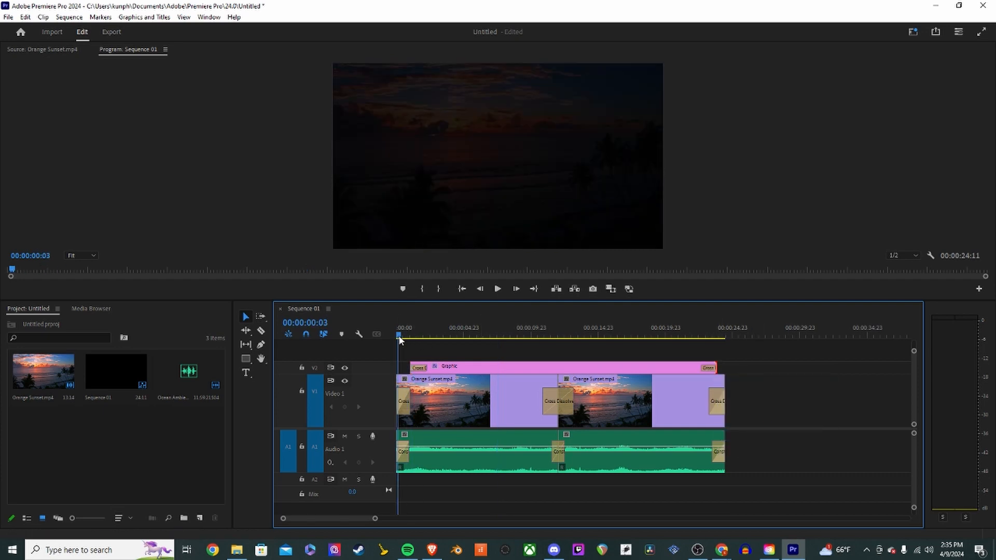
{"action": "key", "text": "space"}
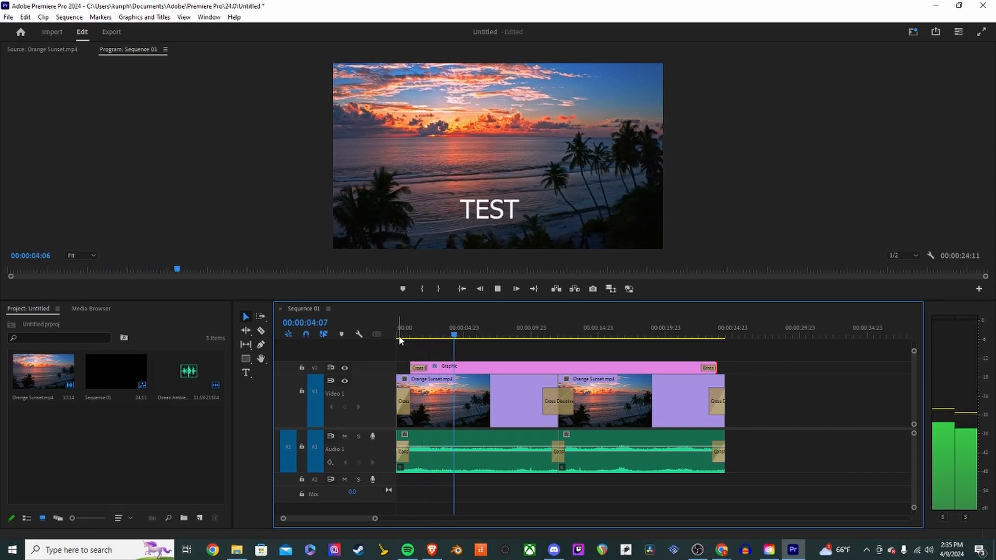
{"action": "key", "text": "space"}
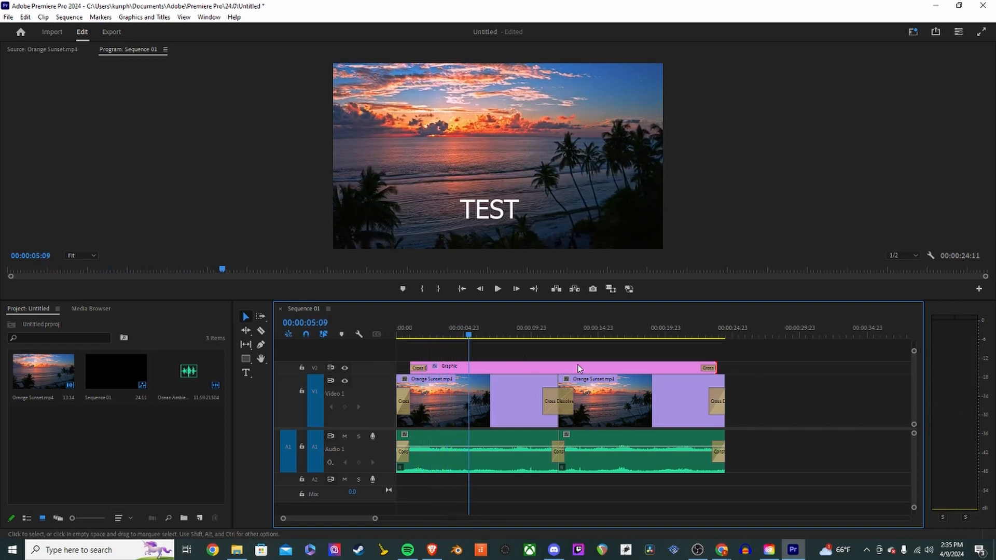
{"action": "left_click", "coordinate": [683, 335]}
{"action": "key", "text": "space"}
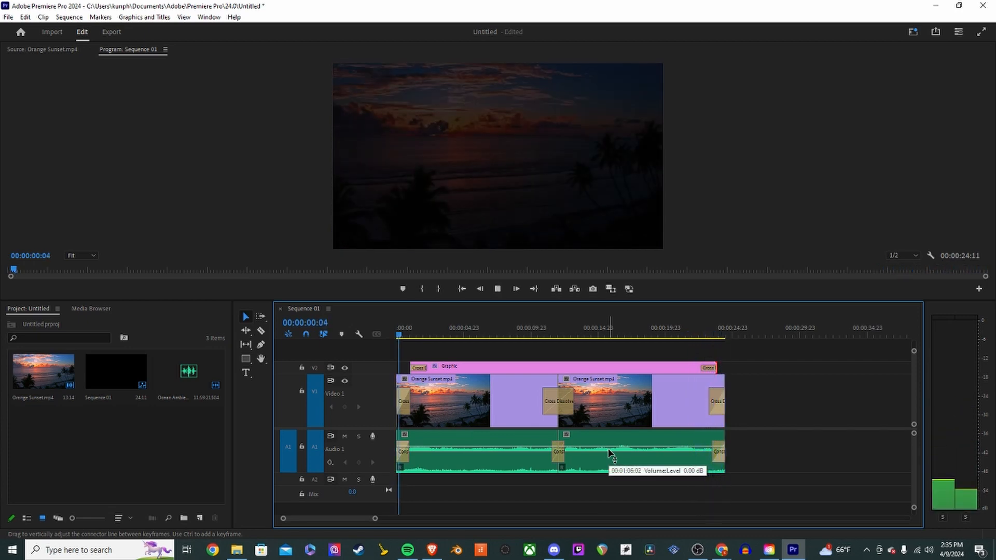
{"action": "key", "text": "space"}
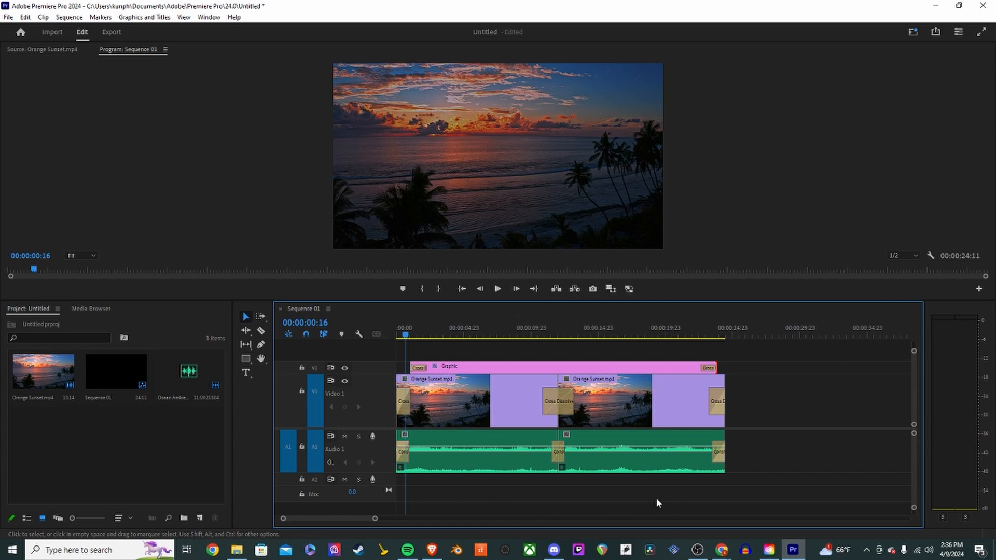
{"action": "left_click", "coordinate": [606, 453]}
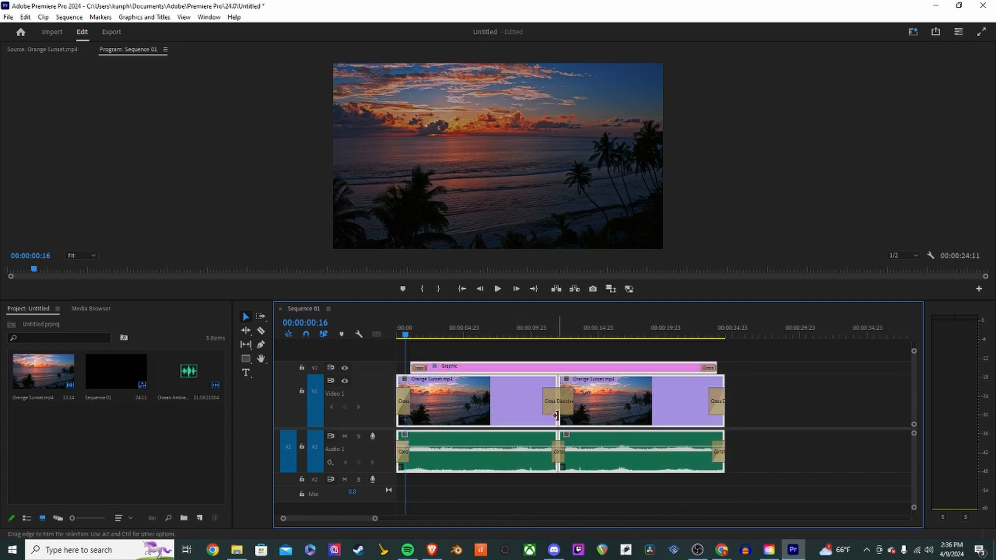
{"action": "left_click_drag", "start_coordinate": [553, 421], "coordinate": [497, 421]}
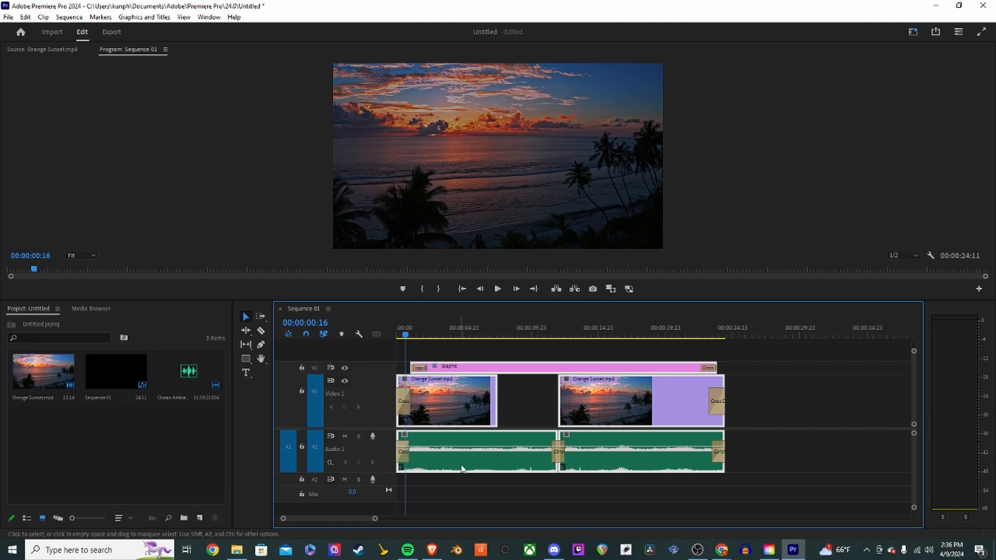
{"action": "key", "text": "ctrl+z"}
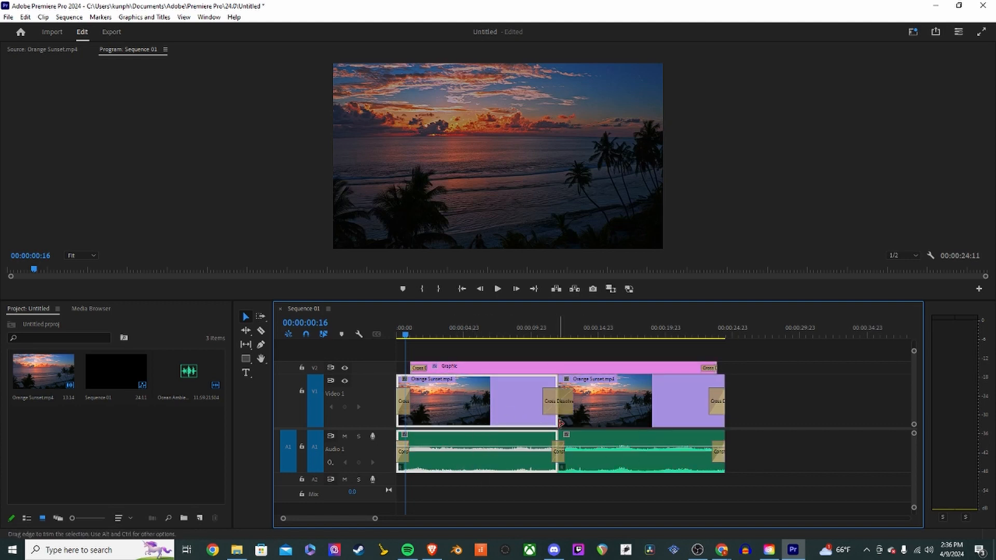
{"action": "left_click_drag", "start_coordinate": [556, 422], "coordinate": [526, 424]}
{"action": "left_click_drag", "start_coordinate": [534, 506], "coordinate": [493, 409]}
{"action": "key", "text": "ctrl+z"}
- Shorten the first Orange Sunset clip and its audio, and close the gap so the second clip follows directly
{"action": "left_click_drag", "start_coordinate": [553, 430], "coordinate": [469, 425]}
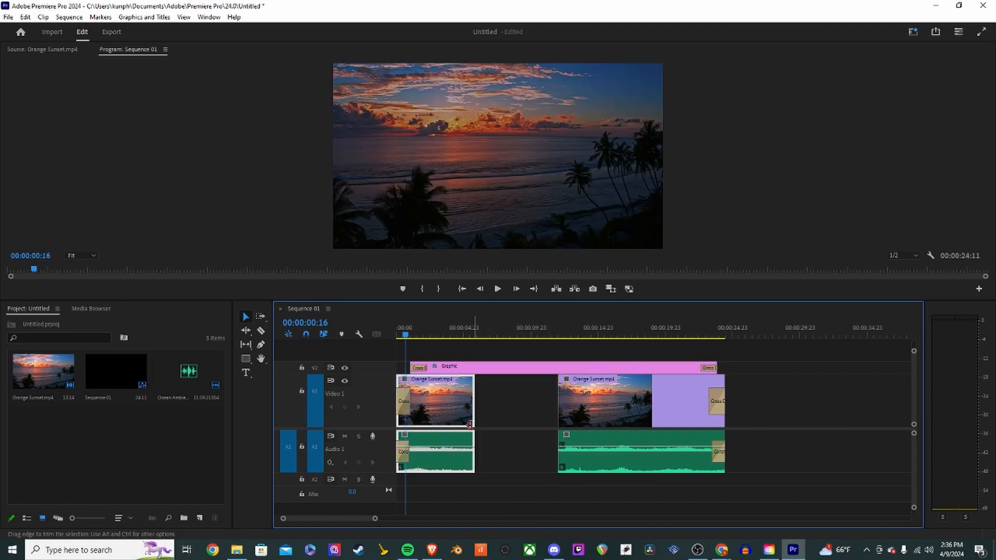
{"action": "left_click_drag", "start_coordinate": [685, 495], "coordinate": [502, 415]}
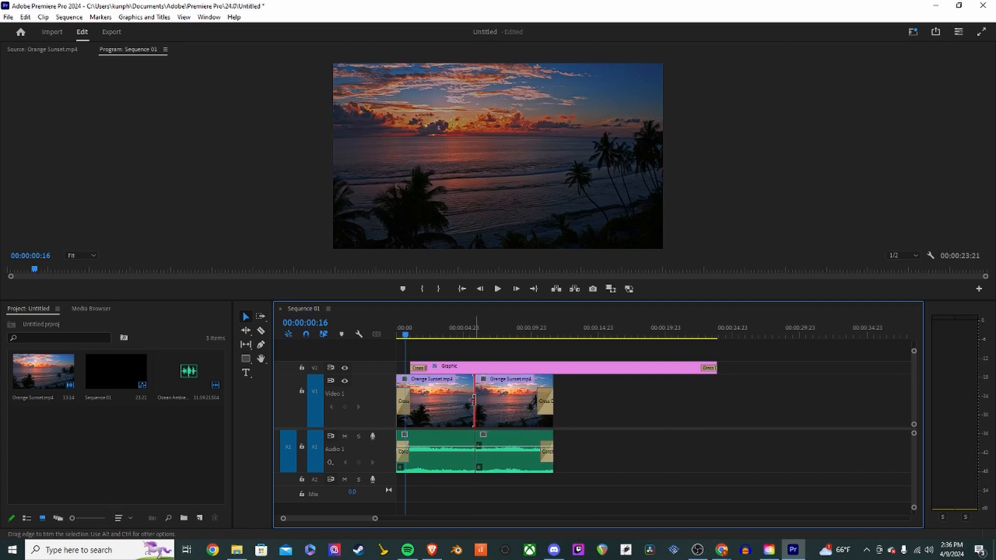
- Apply default transitions at the new edit point on both the video and audio tracks
{"action": "right_click", "coordinate": [473, 399]}
{"action": "left_click", "coordinate": [514, 467]}
{"action": "right_click", "coordinate": [476, 438]}
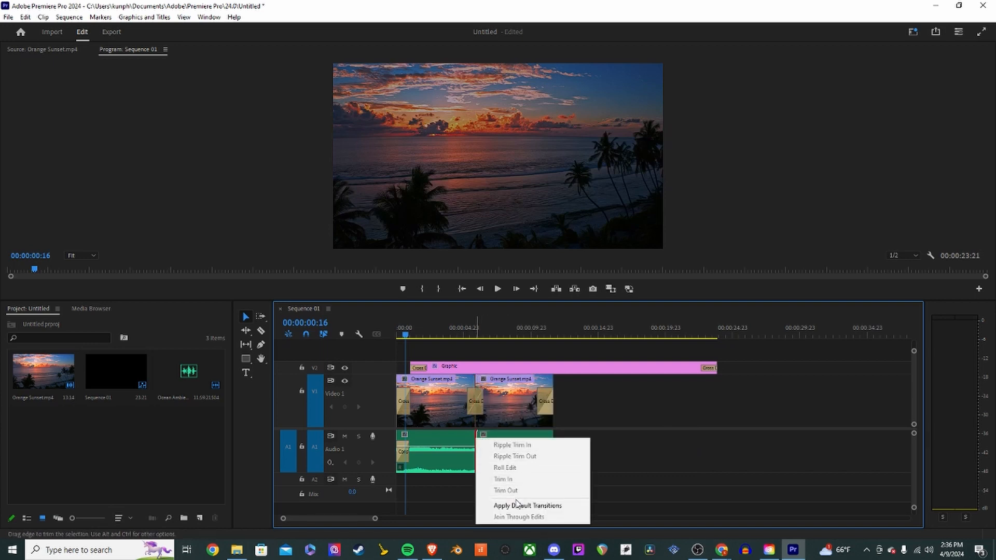
{"action": "left_click", "coordinate": [525, 505]}
- Trim the TEST graphic's end to match the shortened sequence and play it back from the start
{"action": "left_click_drag", "start_coordinate": [717, 368], "coordinate": [522, 364]}
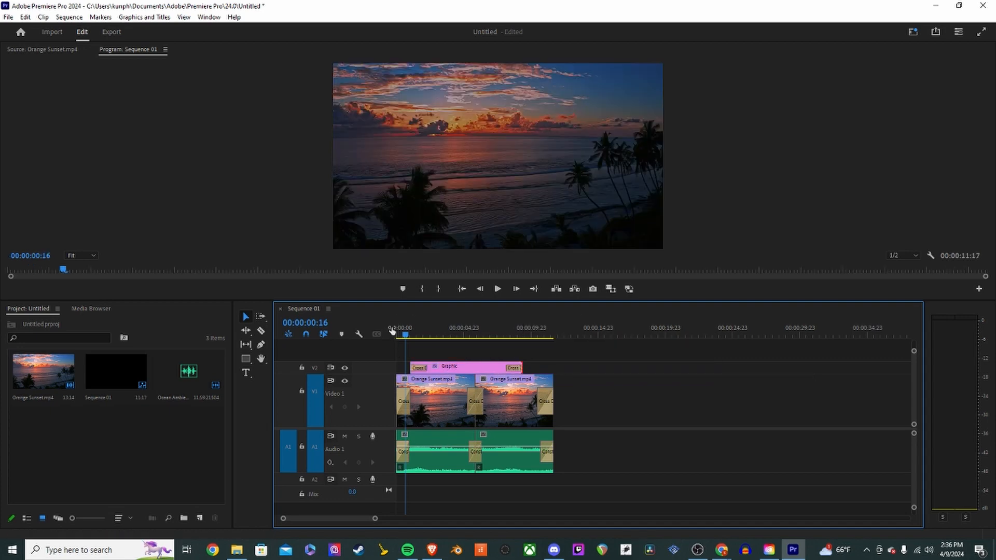
{"action": "left_click_drag", "start_coordinate": [406, 335], "coordinate": [374, 336]}
{"action": "key", "text": "space"}
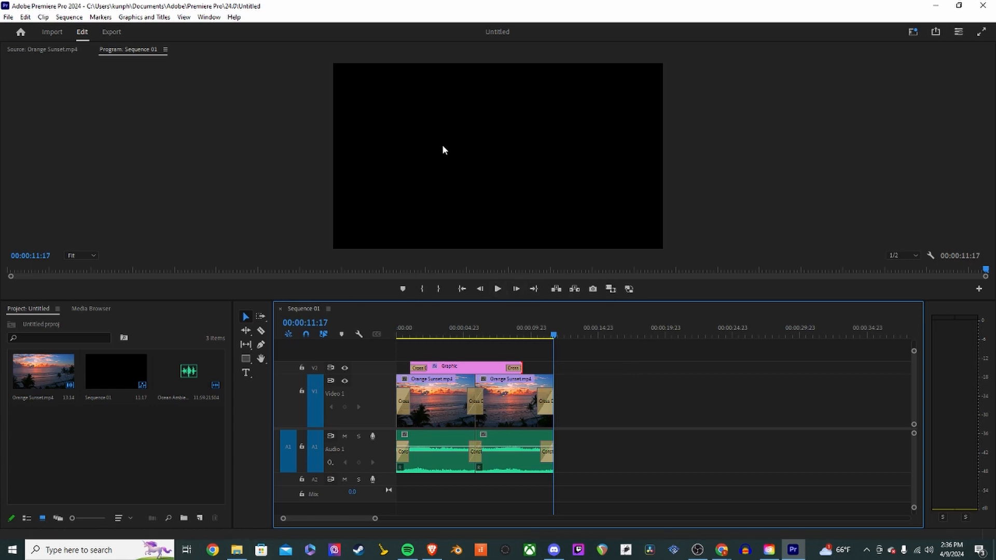
{"action": "left_click", "coordinate": [52, 32]}
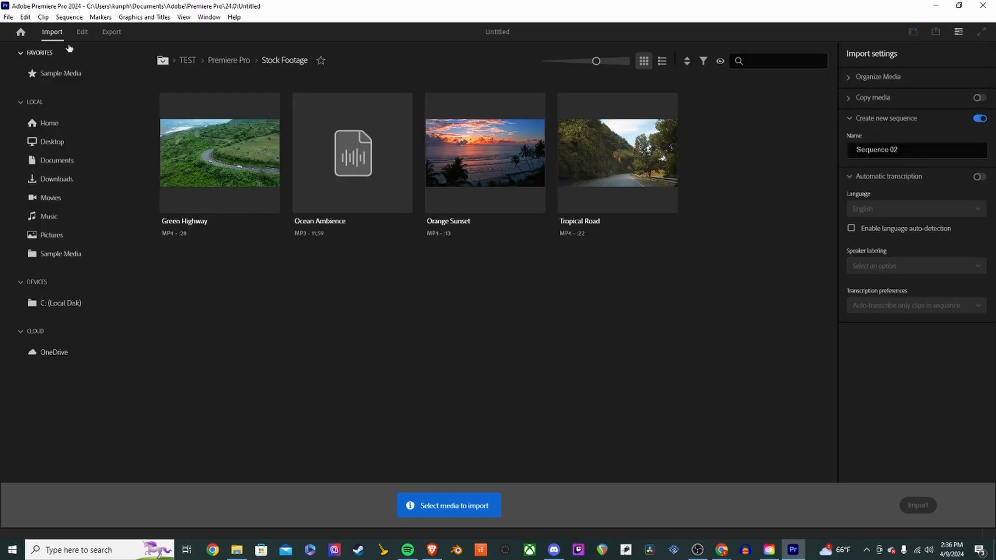
{"action": "left_click", "coordinate": [80, 32]}
{"action": "left_click", "coordinate": [110, 32]}
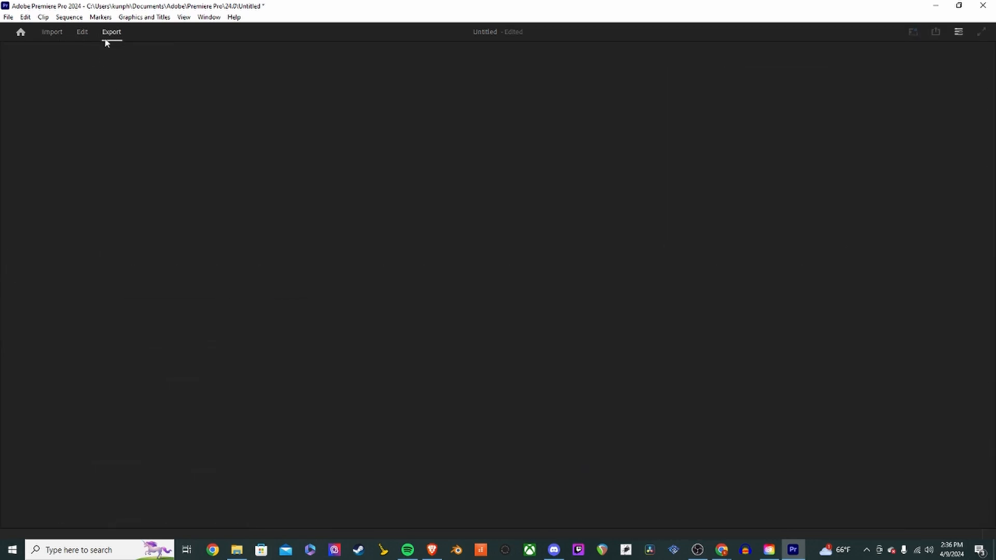
{"action": "left_click", "coordinate": [81, 40]}
{"action": "left_click", "coordinate": [9, 18]}
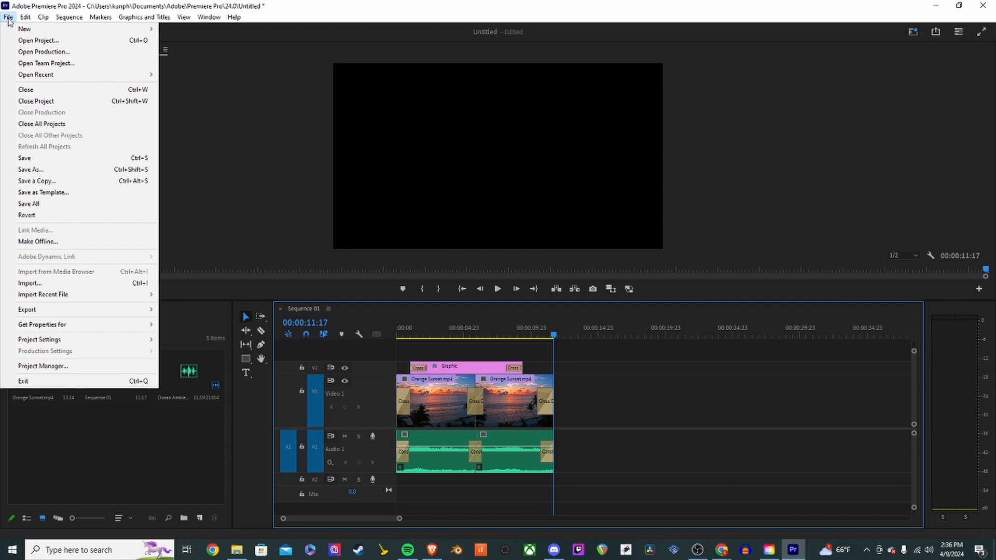
{"action": "mouse_move", "coordinate": [101, 315]}
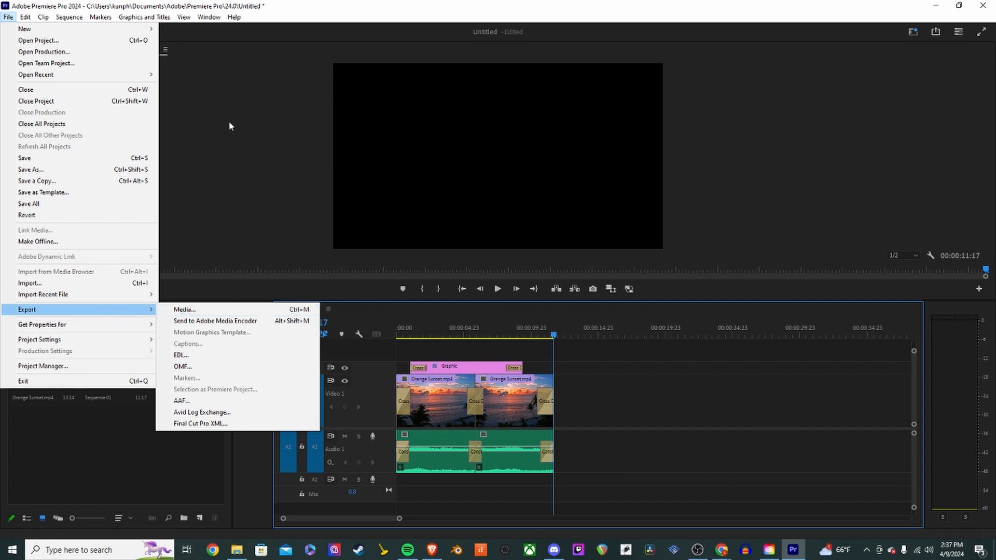
{"action": "left_click", "coordinate": [219, 110]}
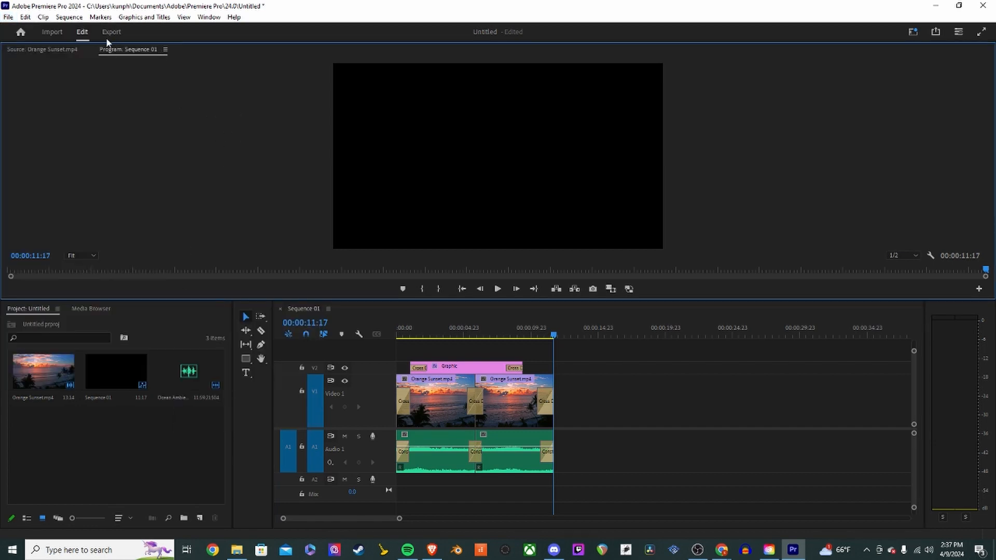
- Open the export settings for Sequence 01 and inspect the Captions options
{"action": "left_click", "coordinate": [112, 35]}
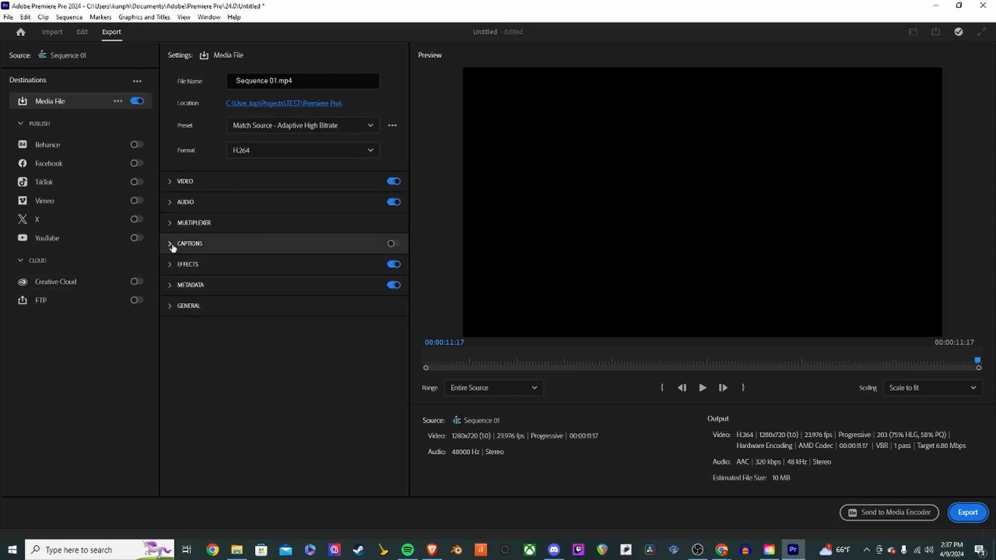
{"action": "left_click", "coordinate": [173, 247]}
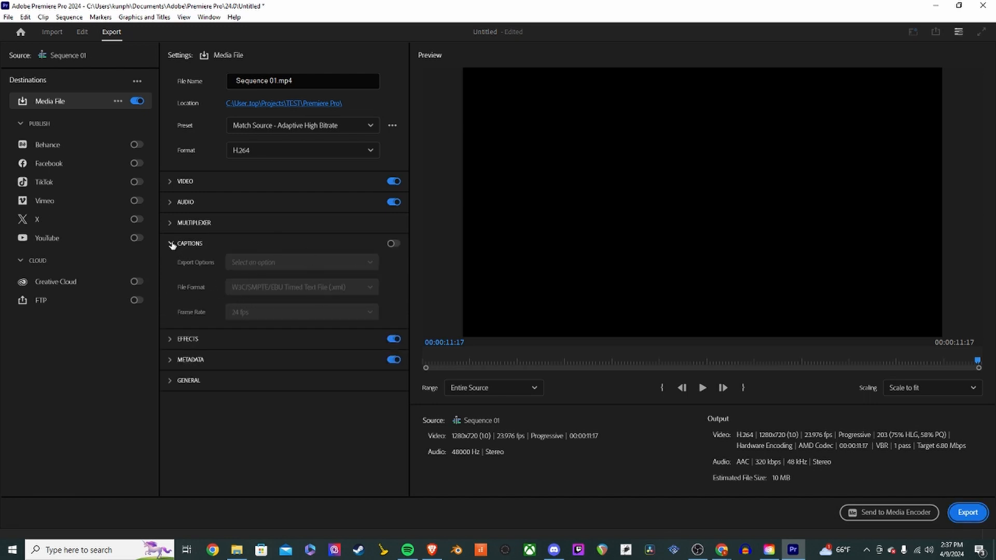
{"action": "left_click", "coordinate": [171, 243]}
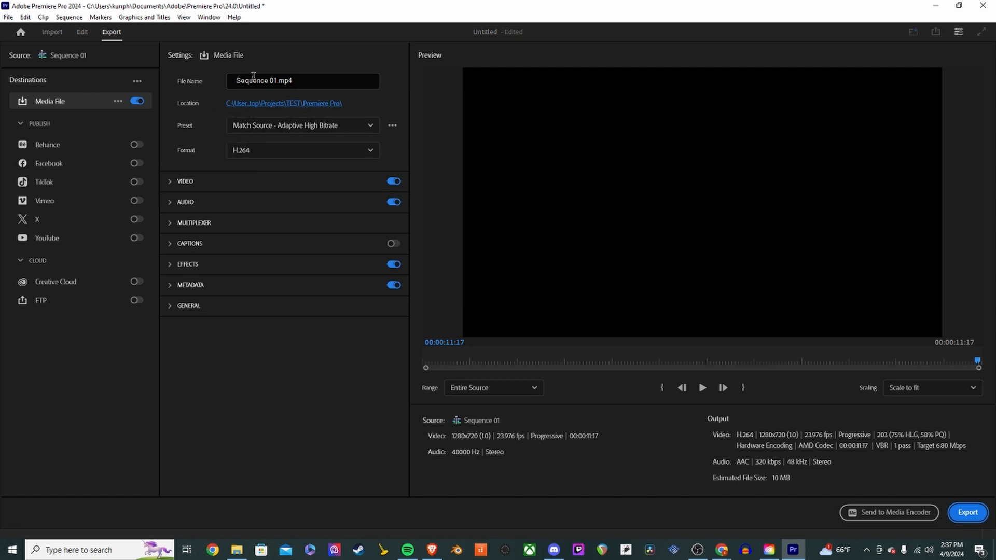
- Name the output file TEST_Beach_1 and confirm the save location in the Premiere Pro folder
{"action": "left_click", "coordinate": [292, 83]}
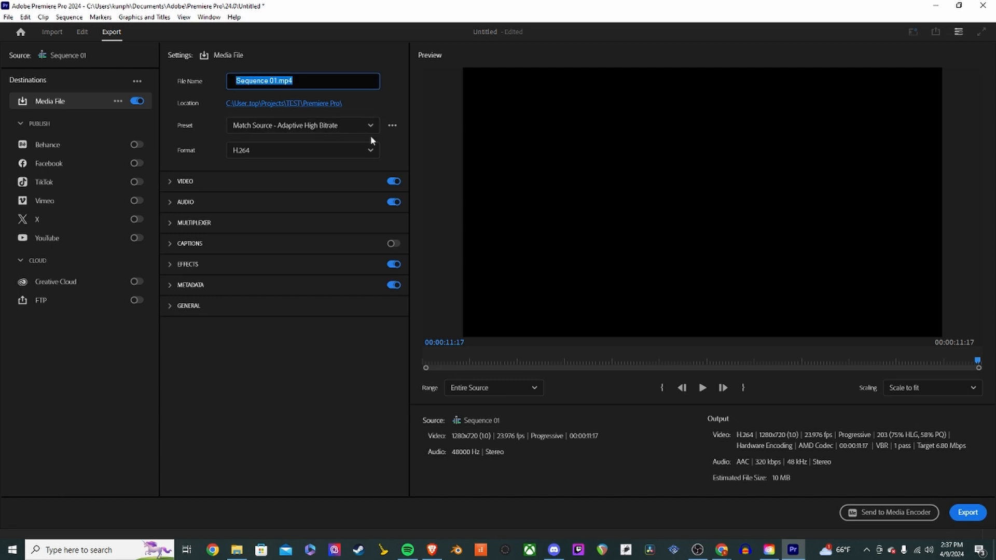
{"action": "type", "text": "ETST"}
{"action": "type", "text": "_1"}
{"action": "type", "text": "_0"}
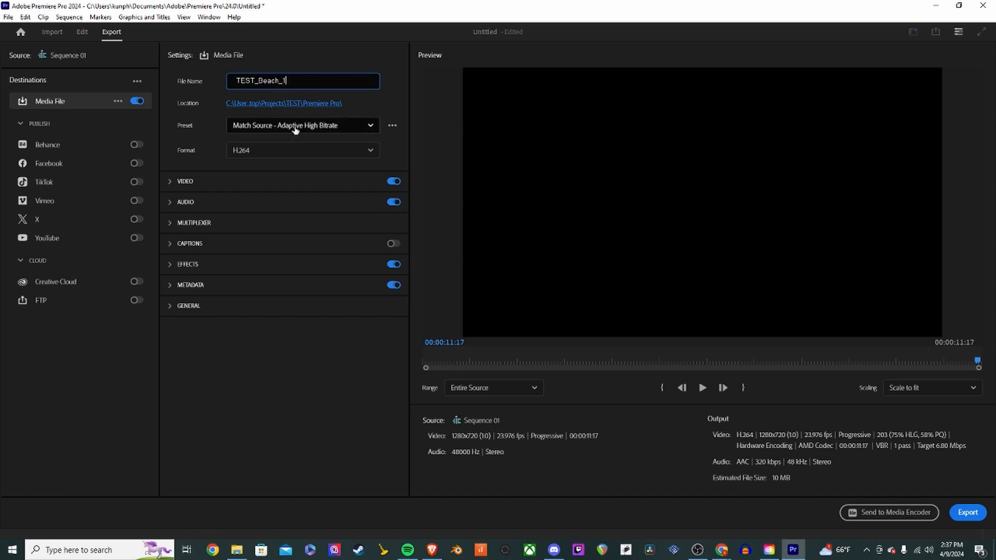
{"action": "left_click", "coordinate": [313, 104]}
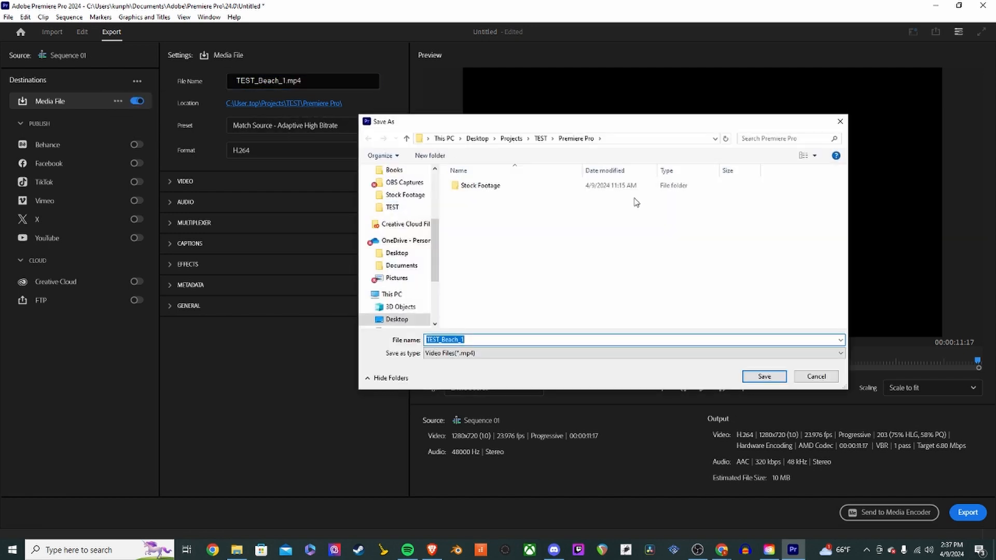
{"action": "left_click", "coordinate": [528, 254]}
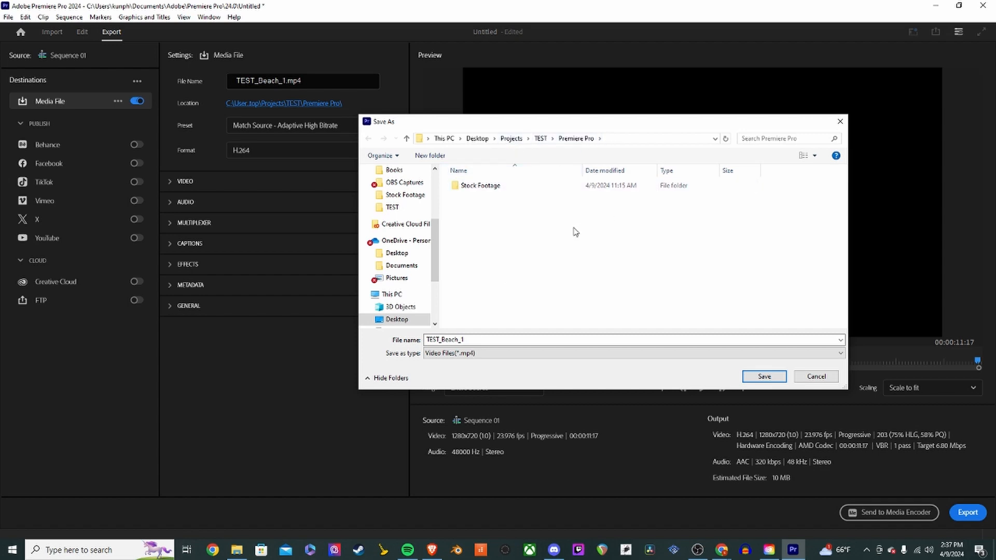
{"action": "left_click", "coordinate": [765, 376]}
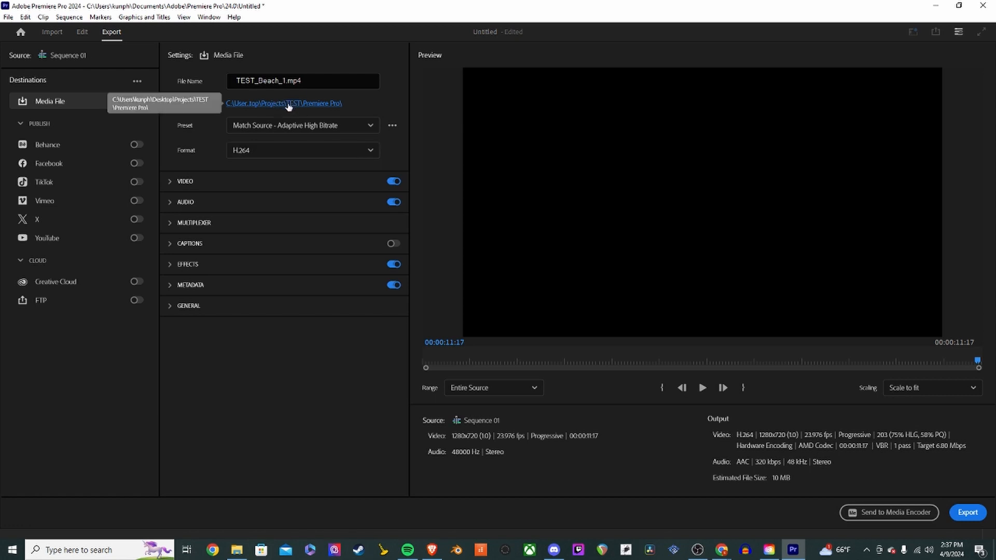
- Browse the export preset list and the list of available export formats
{"action": "left_click", "coordinate": [369, 126]}
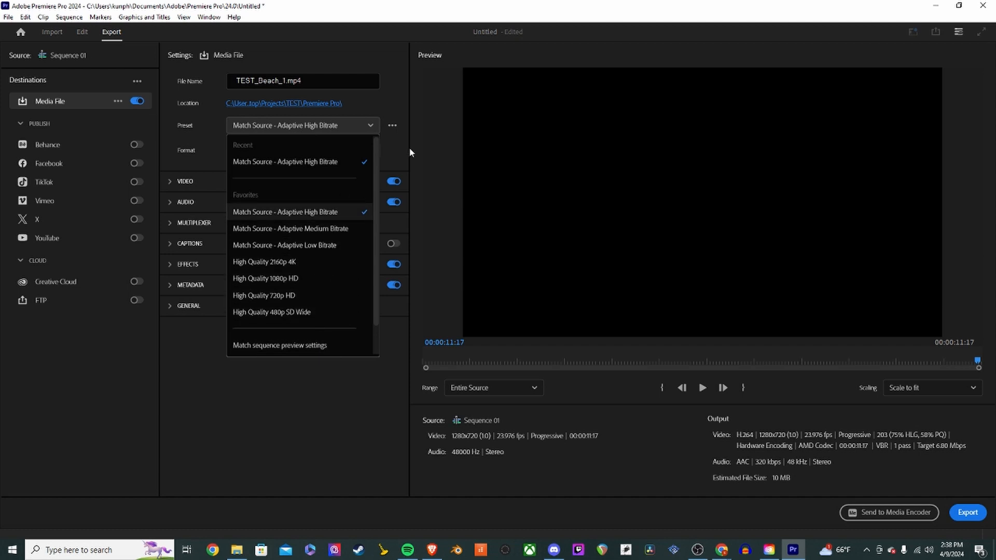
{"action": "left_click", "coordinate": [425, 133]}
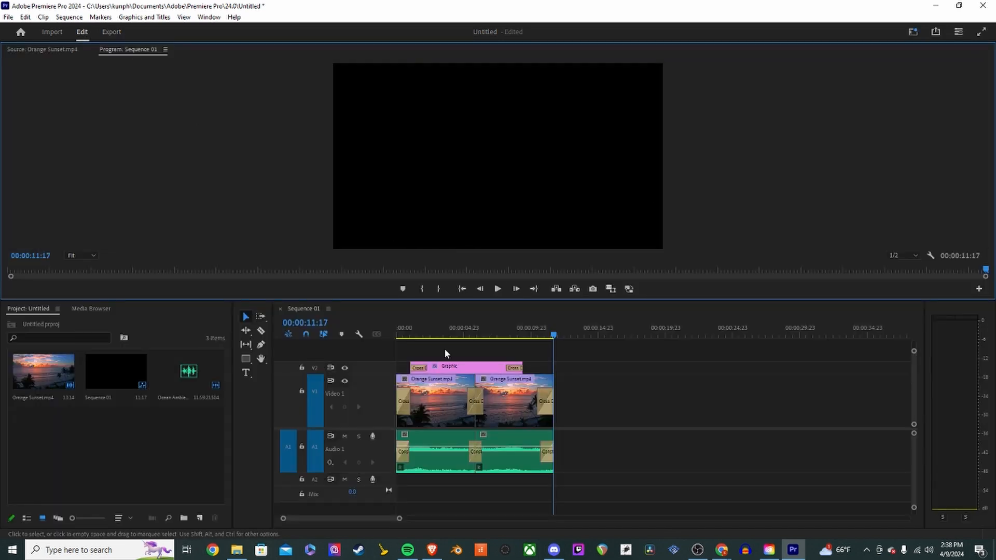
{"action": "left_click", "coordinate": [444, 334]}
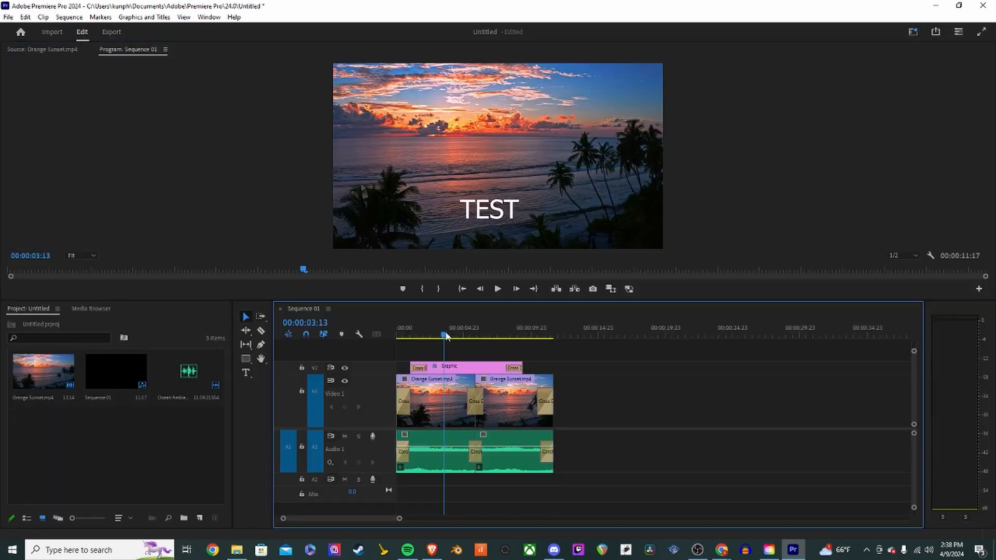
{"action": "left_click", "coordinate": [102, 32]}
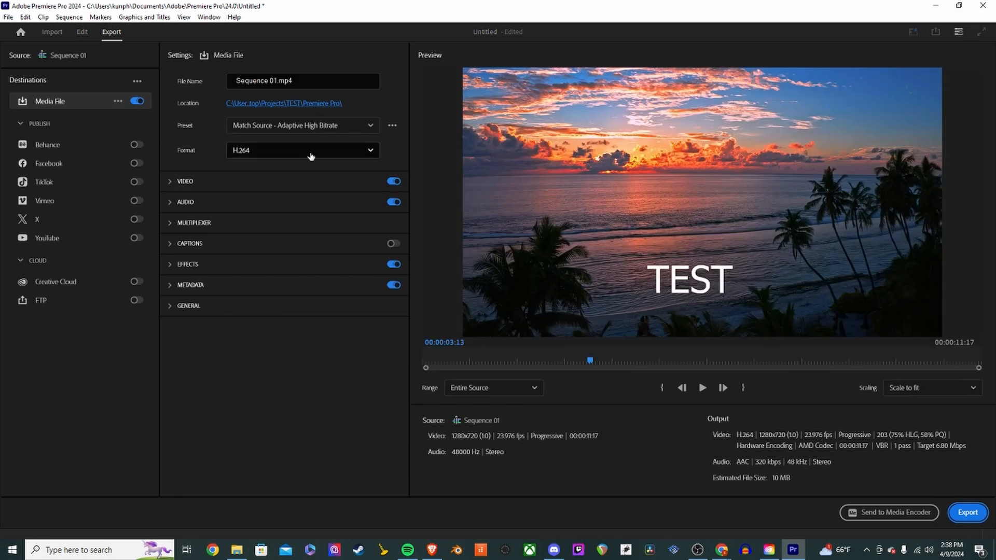
{"action": "left_click", "coordinate": [298, 154]}
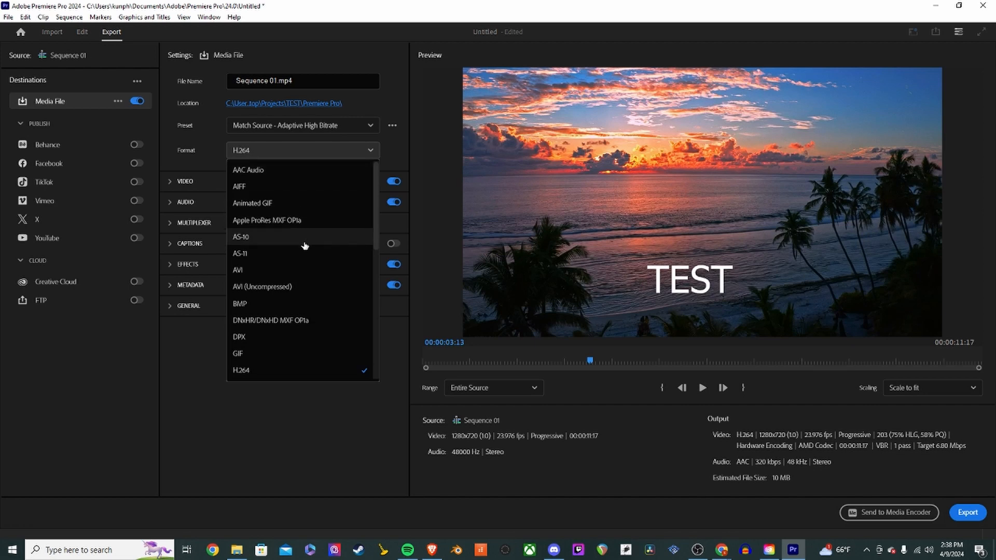
{"action": "scroll", "coordinate": [279, 262], "scroll_direction": "down", "scroll_amount": 1}
{"action": "scroll", "coordinate": [278, 261], "scroll_direction": "down", "scroll_amount": 1}
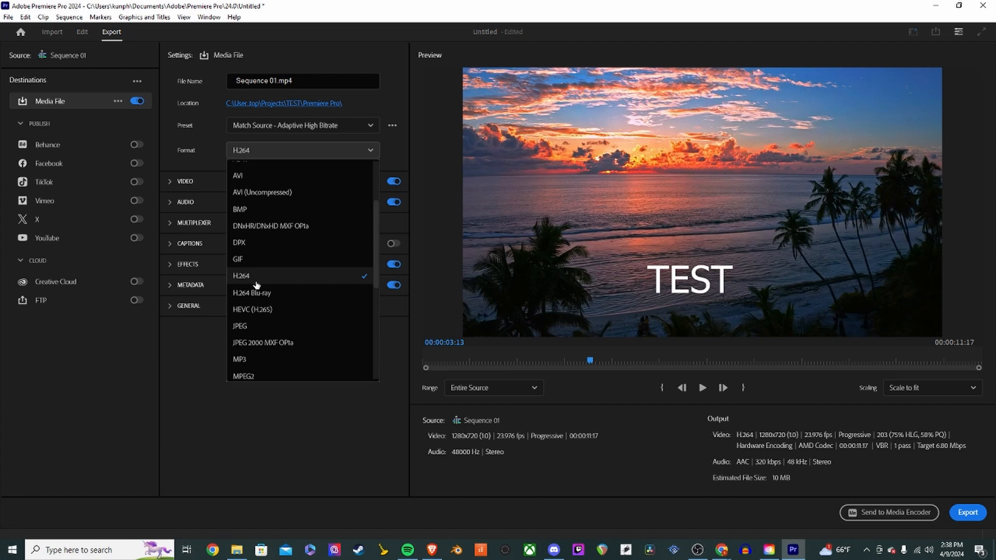
{"action": "scroll", "coordinate": [256, 285], "scroll_direction": "down", "scroll_amount": 3}
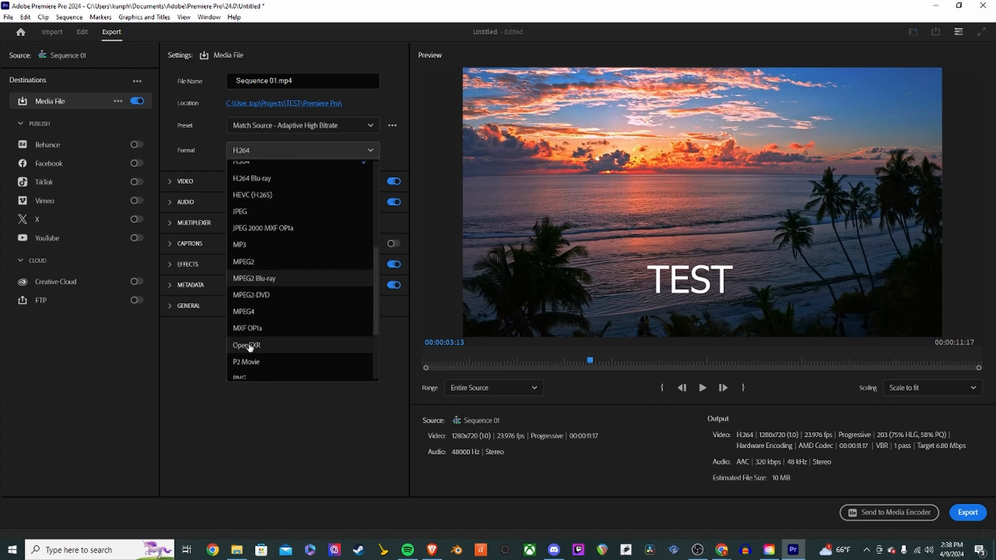
{"action": "scroll", "coordinate": [265, 332], "scroll_direction": "down", "scroll_amount": 2}
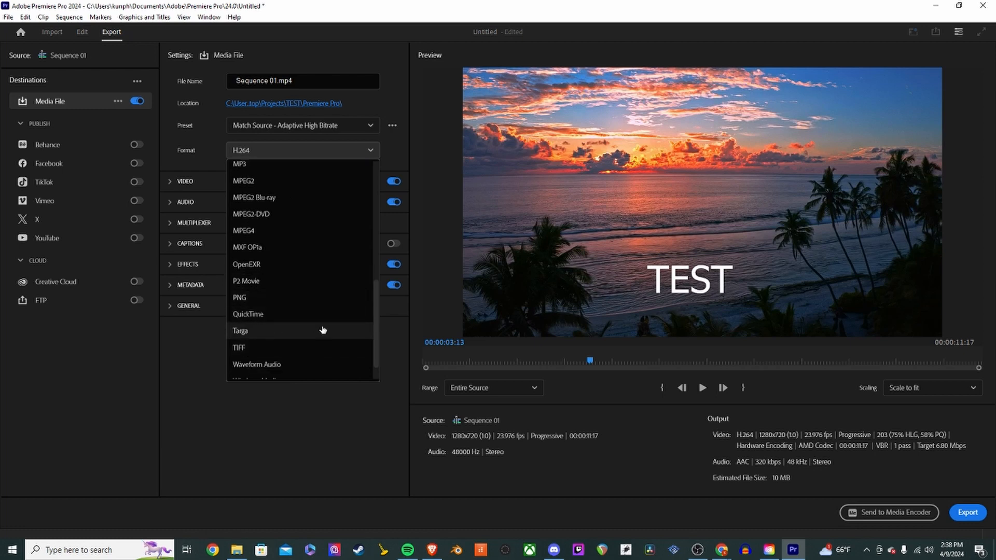
{"action": "left_click_drag", "start_coordinate": [375, 323], "coordinate": [373, 208]}
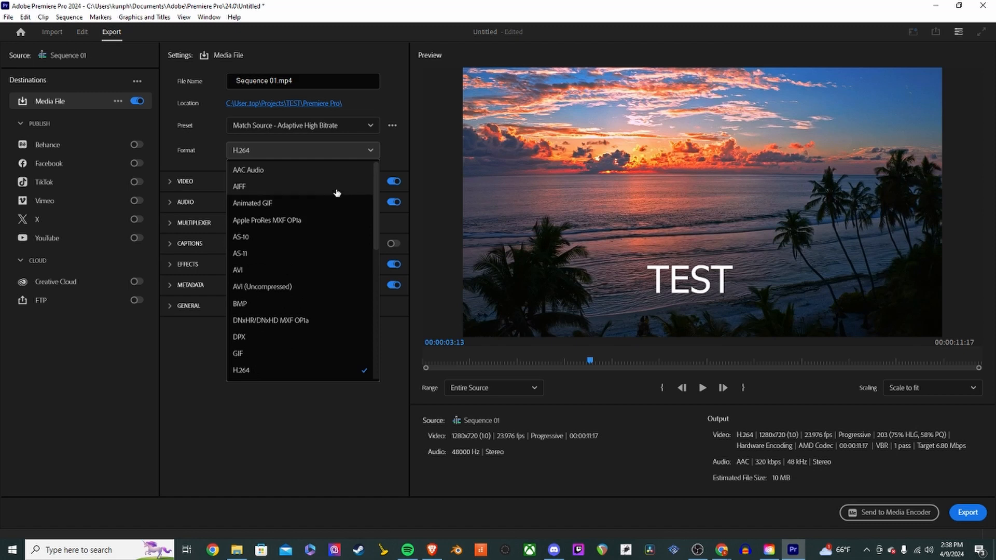
{"action": "left_click", "coordinate": [188, 368]}
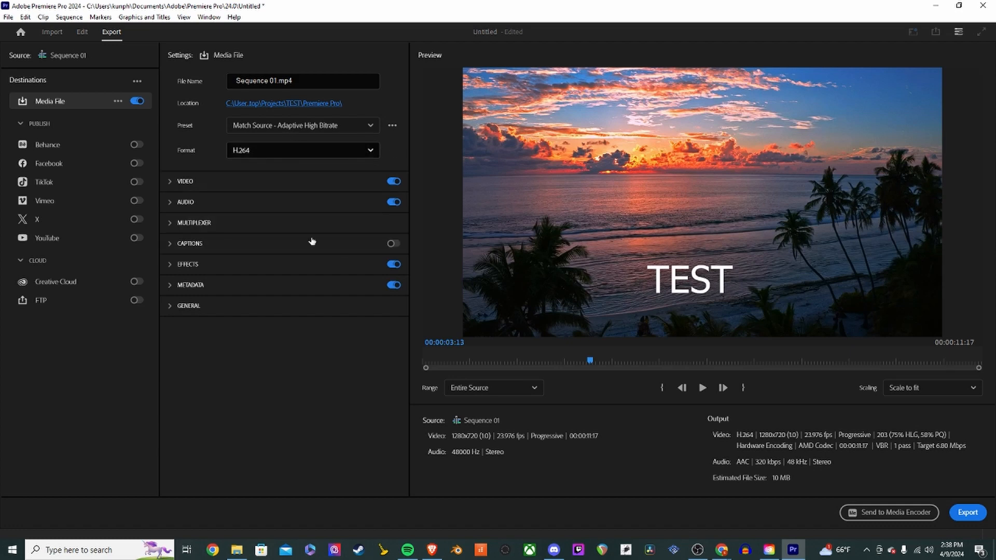
- Export the sequence as an H.264 MP4 and open the output folder
{"action": "left_click", "coordinate": [970, 520]}
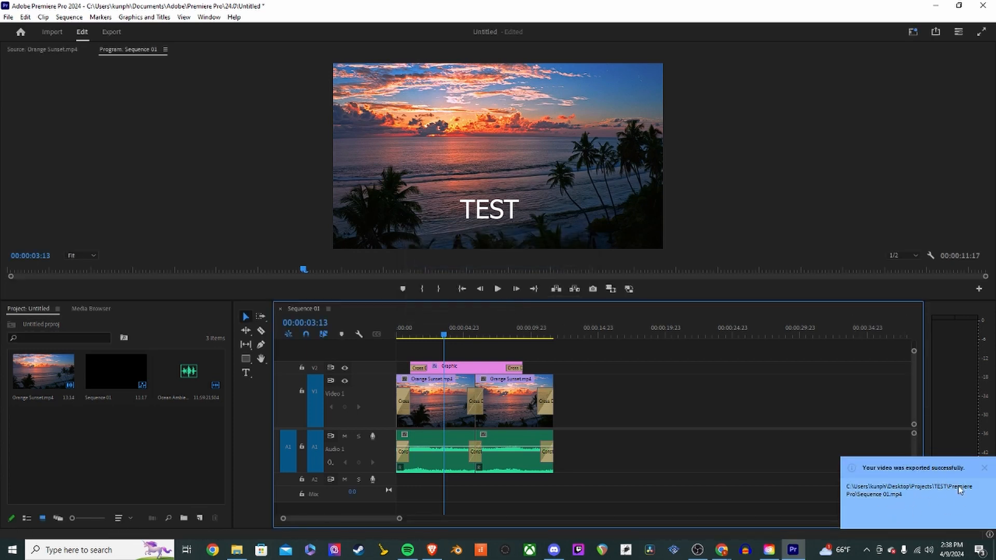
{"action": "left_click", "coordinate": [942, 502]}
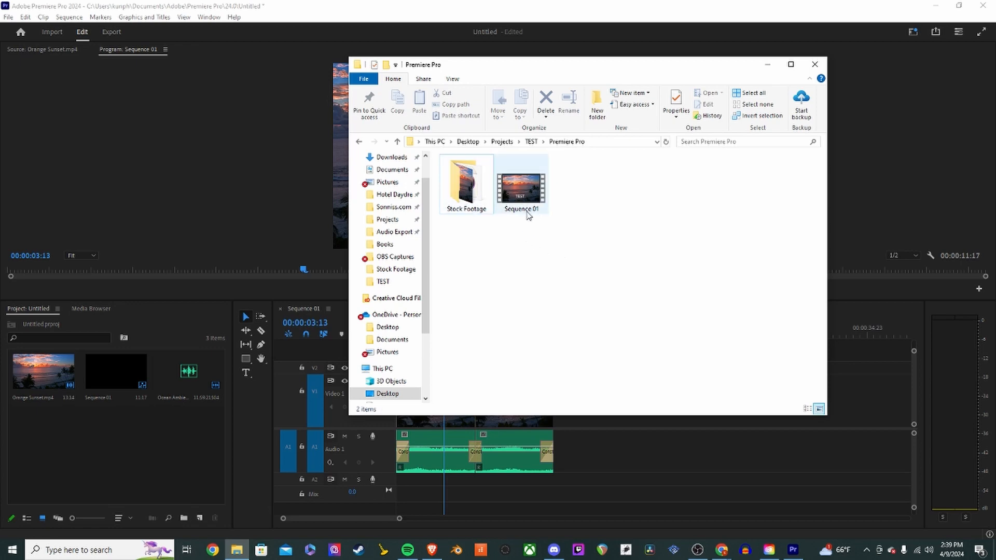
- Play the exported Sequence 01 video in the media player to check it, then close the player
{"action": "double_click", "coordinate": [472, 192]}
{"action": "left_click", "coordinate": [358, 142]}
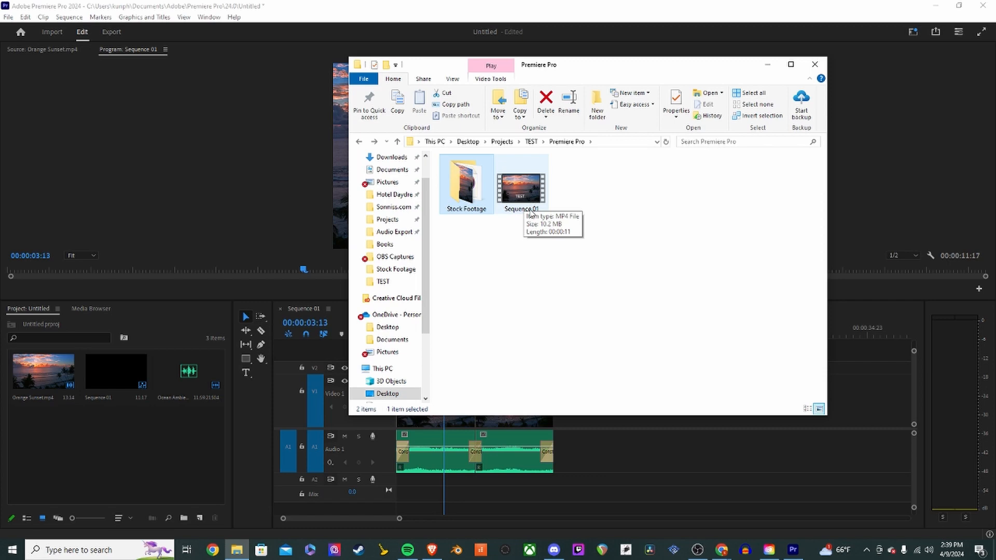
{"action": "left_click", "coordinate": [269, 195]}
{"action": "left_click", "coordinate": [113, 32]}
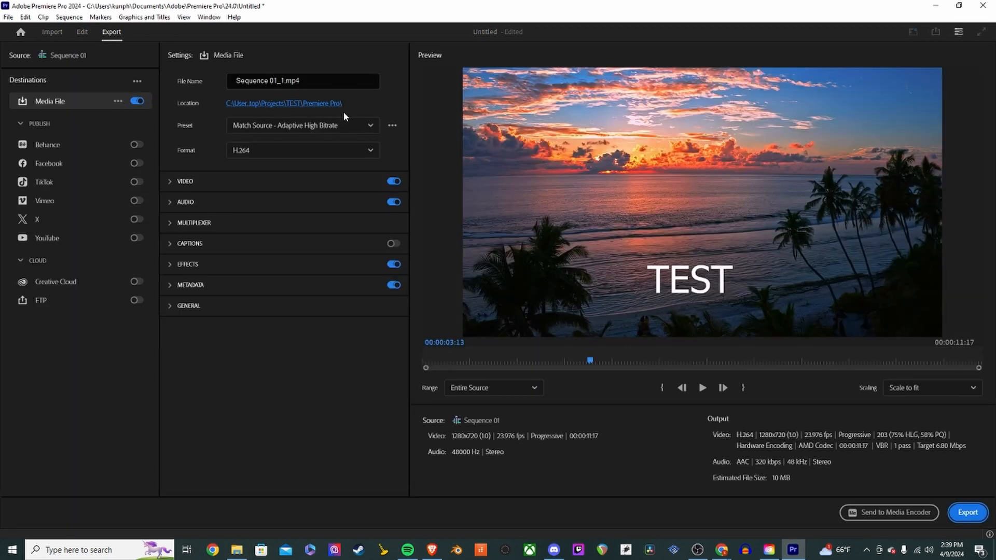
{"action": "left_click", "coordinate": [286, 82]}
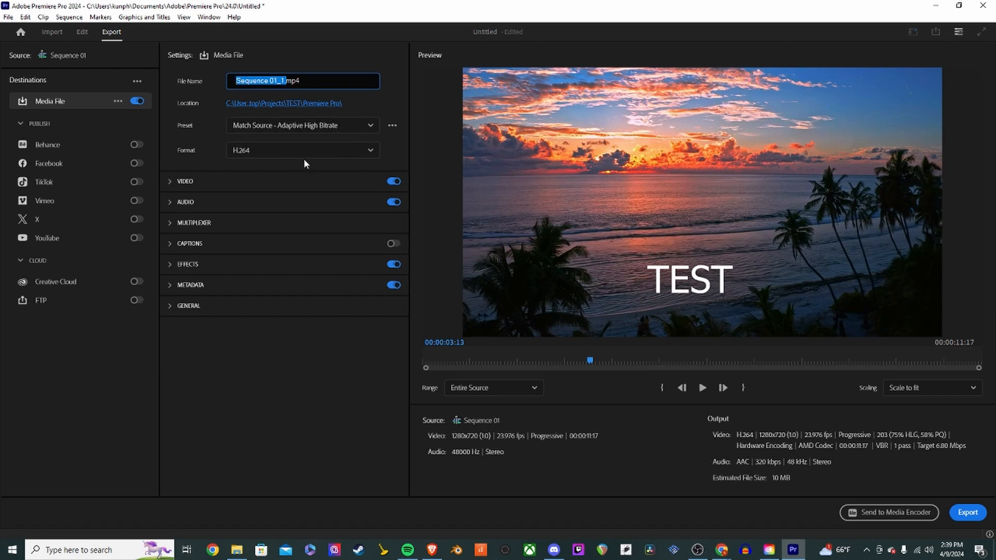
{"action": "left_click", "coordinate": [82, 33]}
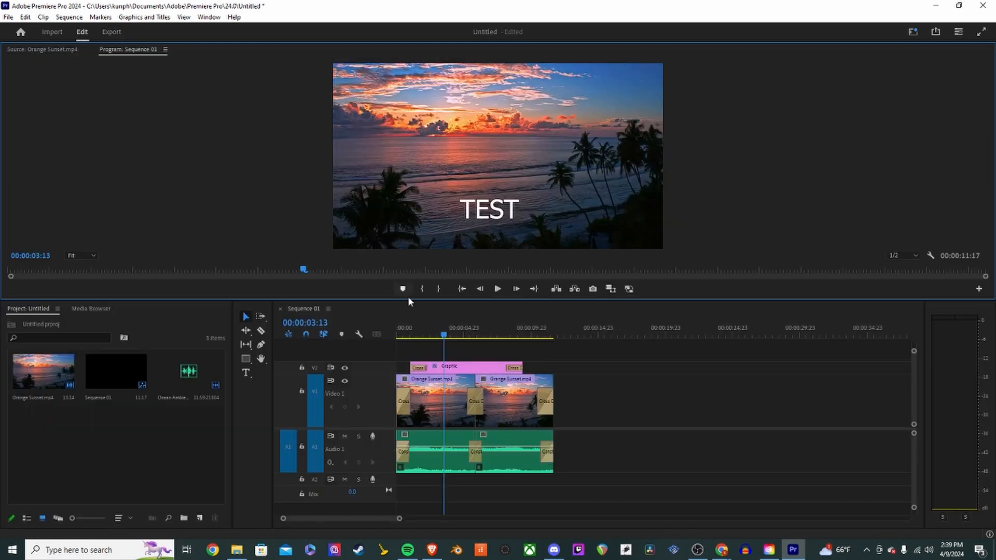
{"action": "left_click", "coordinate": [236, 550]}
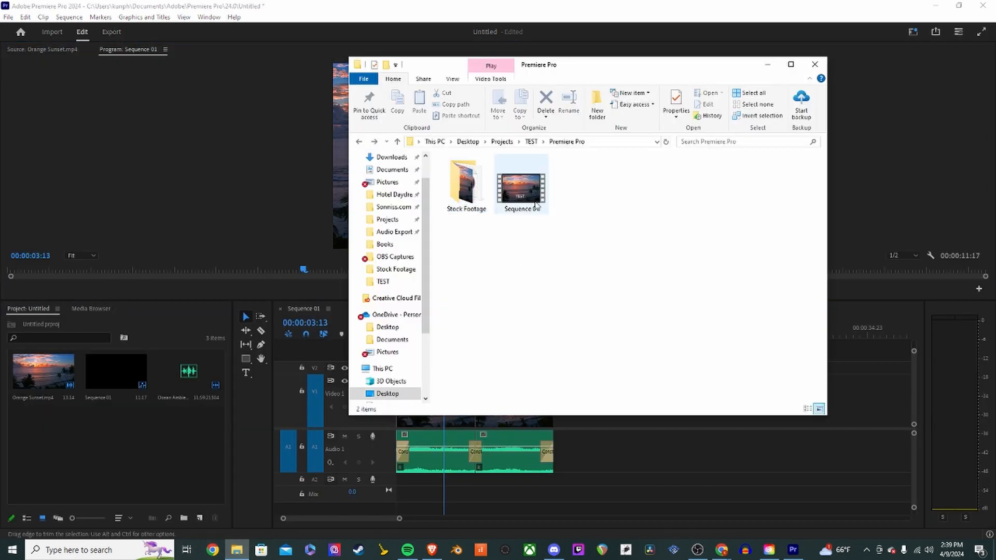
{"action": "double_click", "coordinate": [521, 187]}
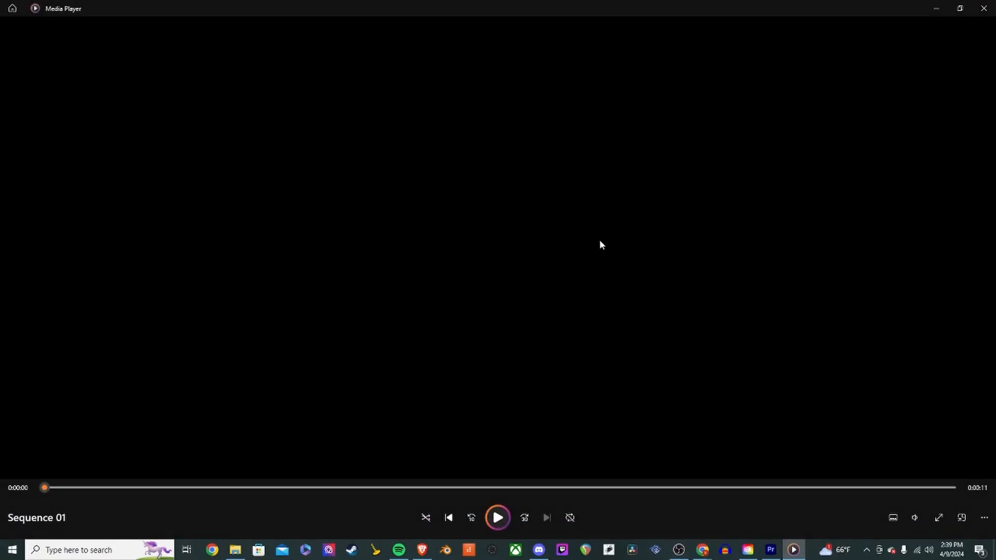
{"action": "left_click", "coordinate": [984, 8]}
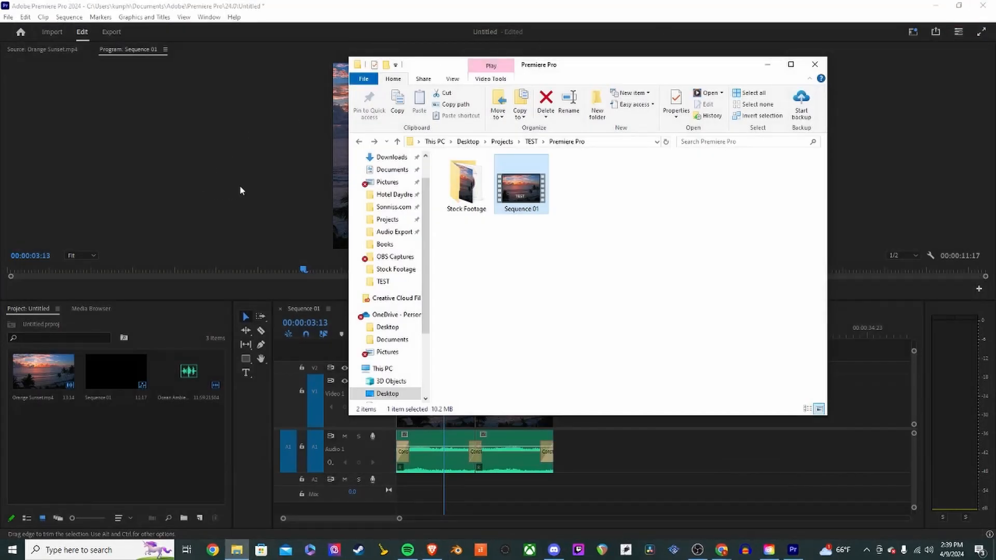
- Save the project and close Premiere Pro
{"action": "left_click", "coordinate": [272, 182]}
{"action": "key", "text": "ctrl+s"}
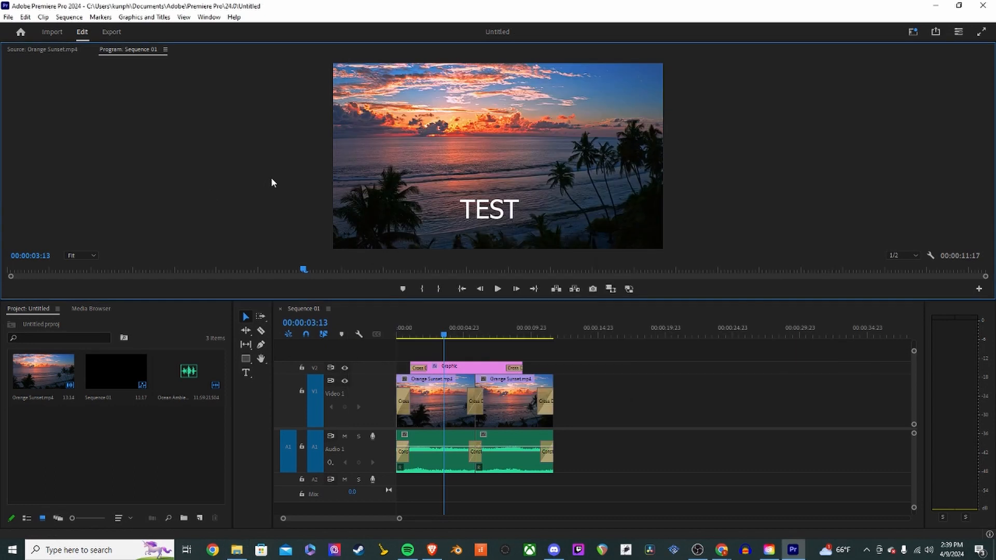
{"action": "left_click", "coordinate": [983, 6]}
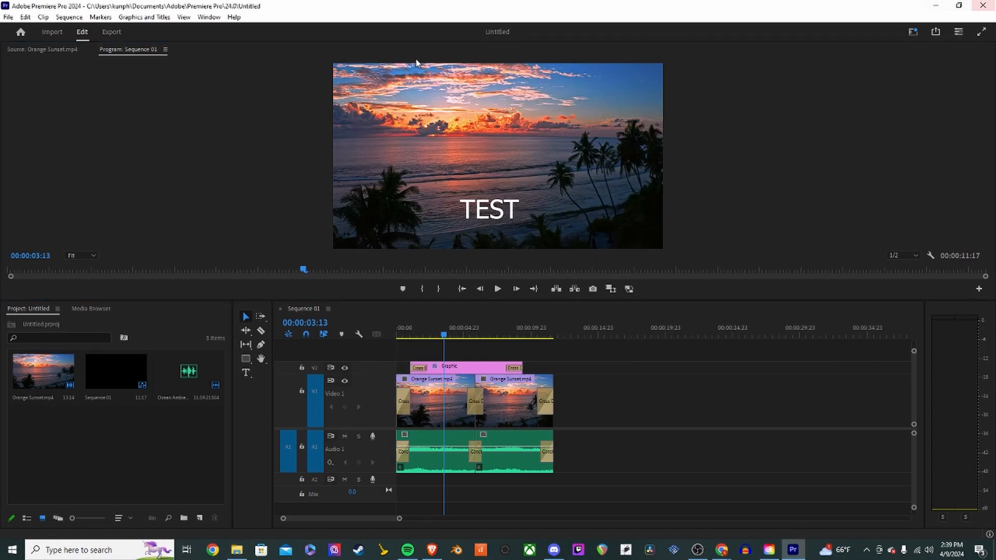
- Switch to Creative Cloud Desktop and sign out of the Adobe account
{"action": "left_click", "coordinate": [815, 64]}
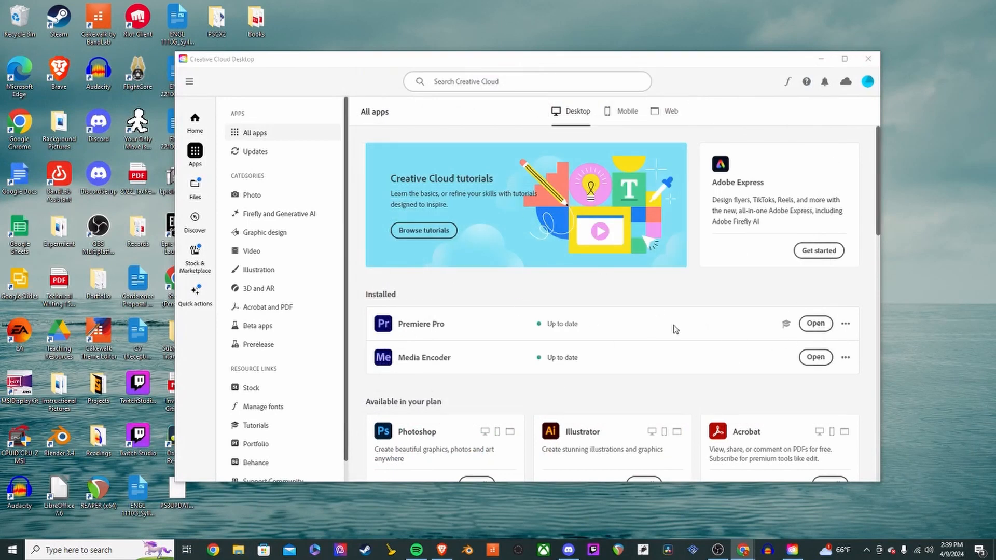
{"action": "left_click", "coordinate": [867, 82]}
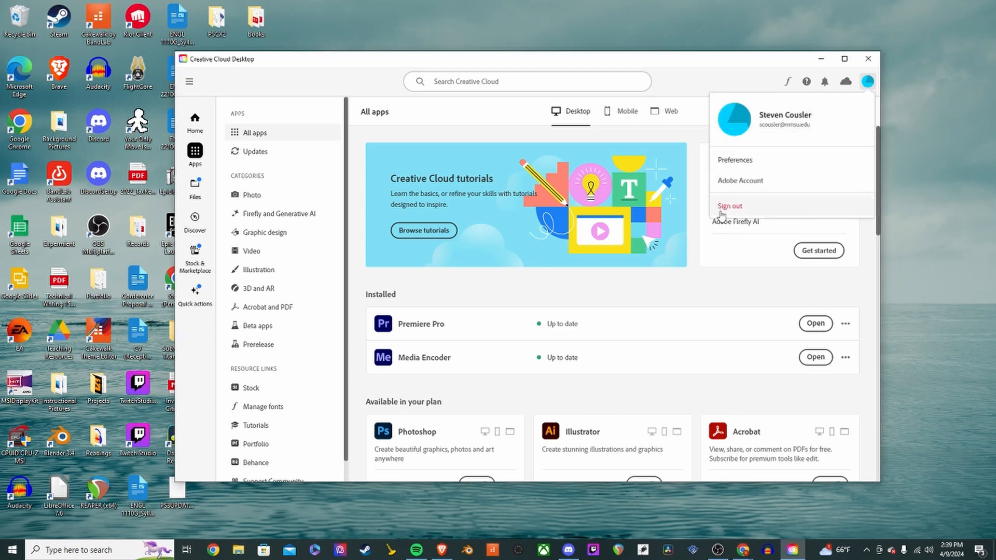
{"action": "left_click", "coordinate": [775, 126]}
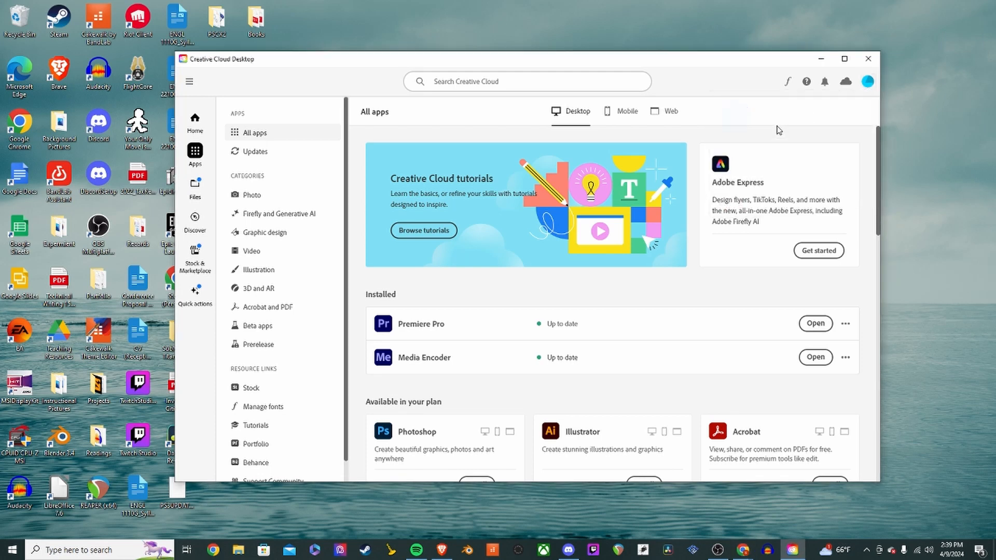
{"action": "left_click", "coordinate": [867, 82]}
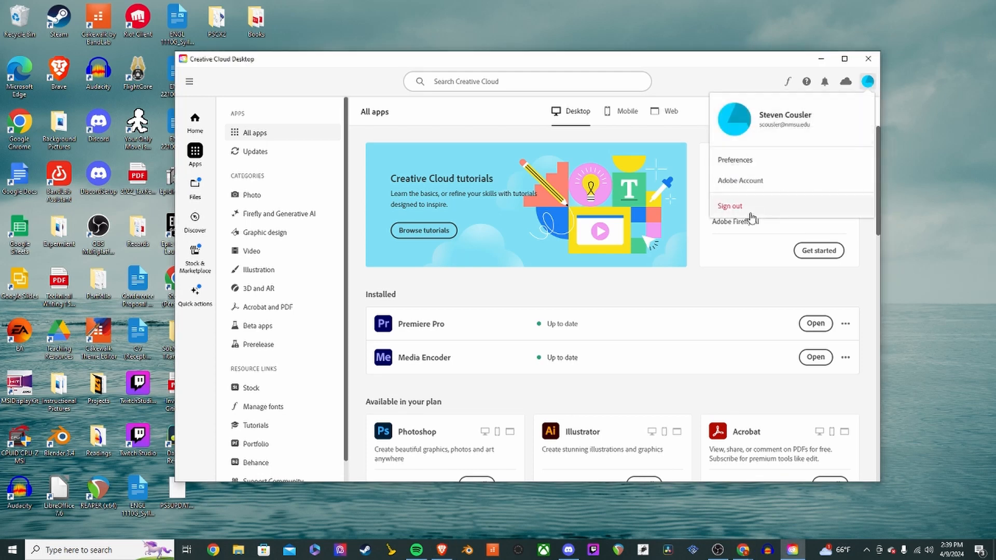
{"action": "left_click", "coordinate": [731, 206]}
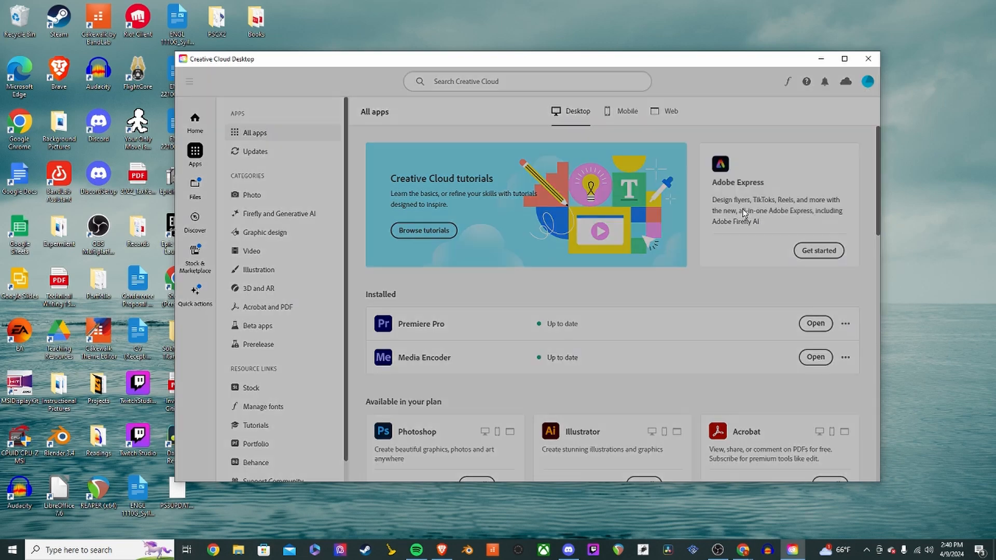
{"action": "left_click", "coordinate": [602, 330]}
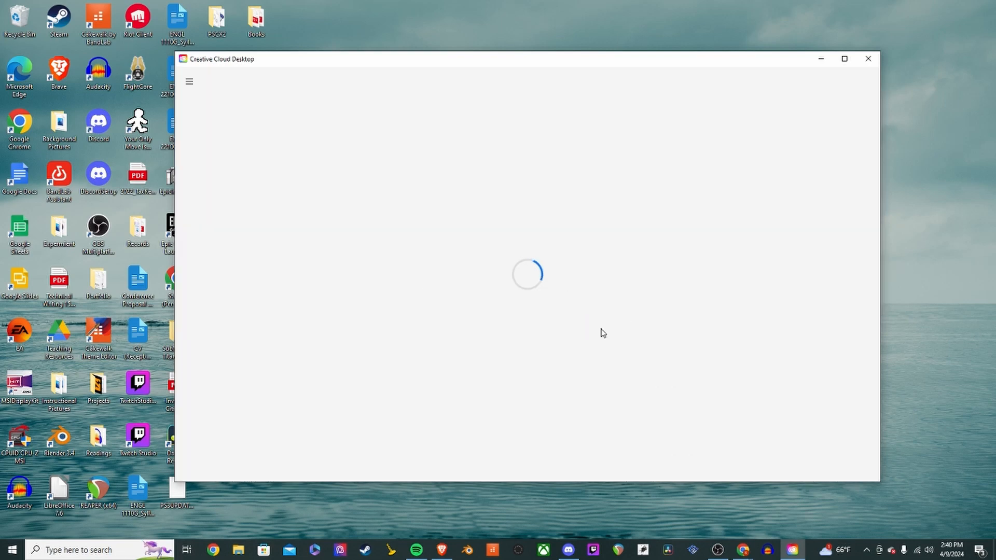